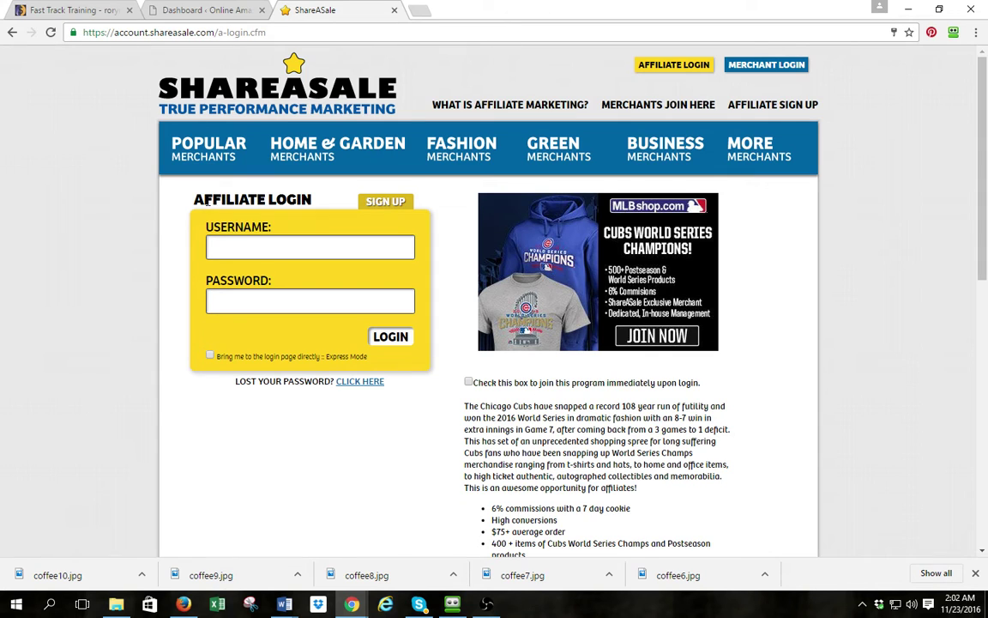
Bring up the ShareASale affiliate login page at account.shareasale.com with empty username and password fields
drag(206, 201, 311, 200)
Fill affiliate signup step 1 with the saved username, a new password and United States of America, then submit
click(391, 202)
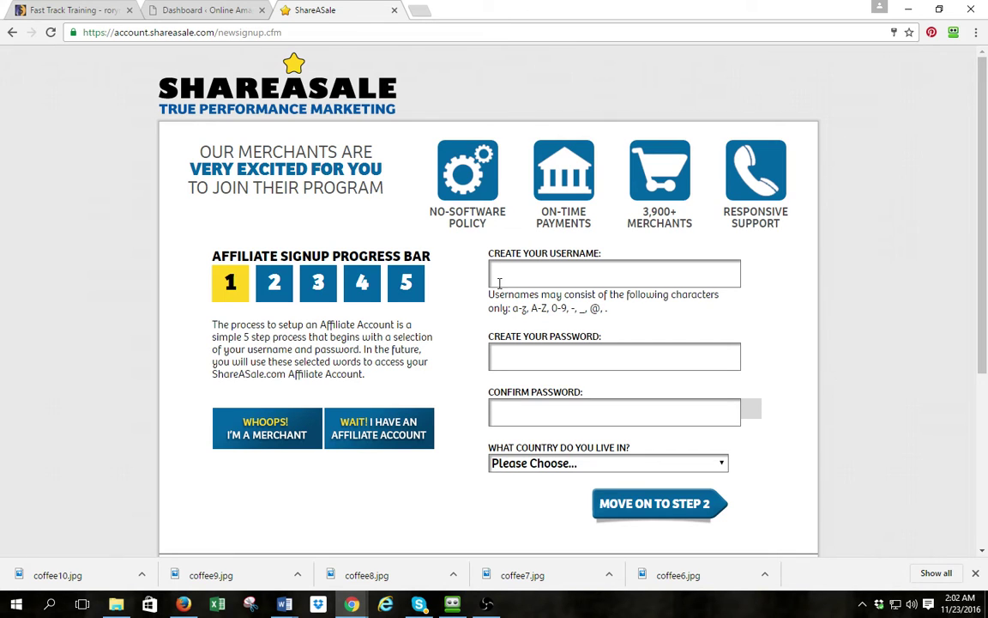
click(529, 276)
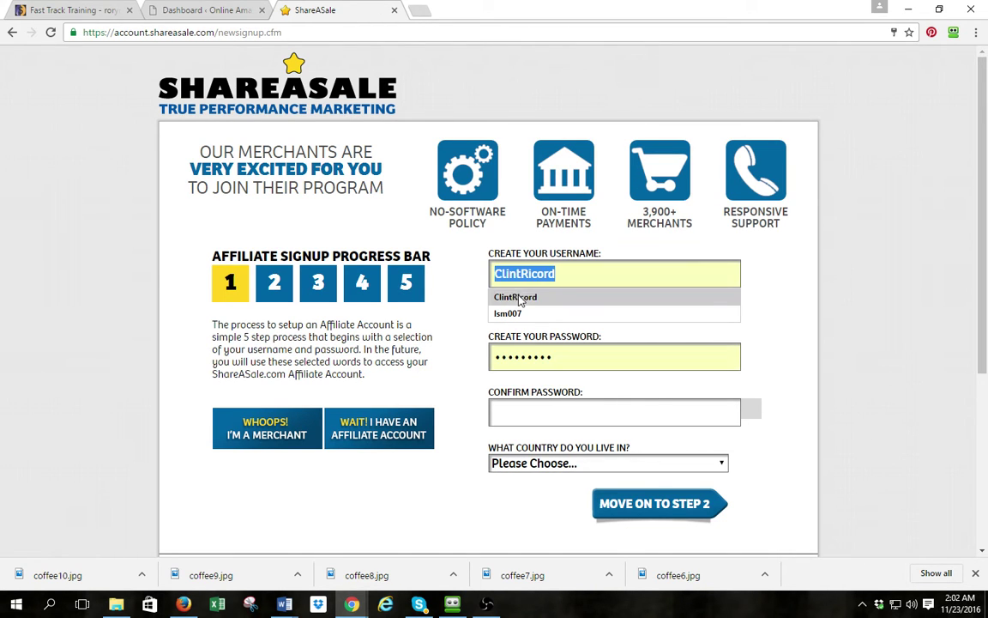
click(518, 297)
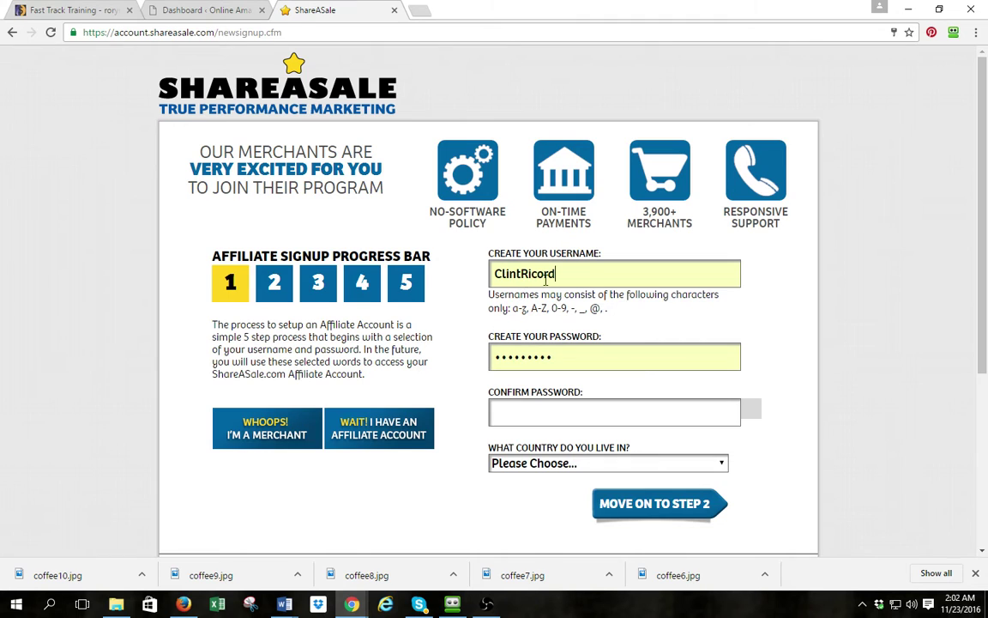
double_click(565, 357)
text(•••••)
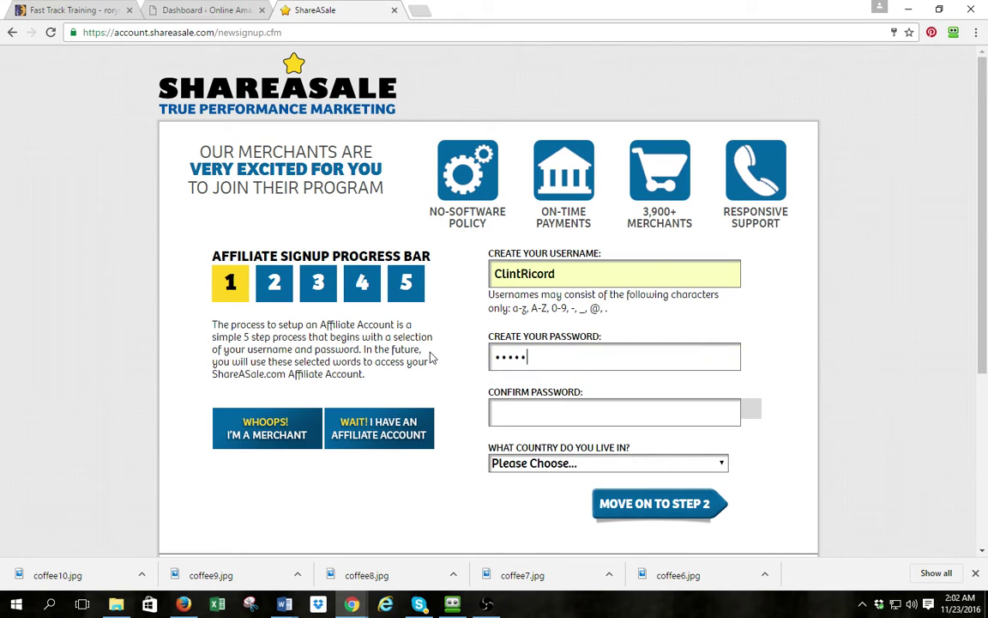
key(Tab)
text(•••••••••)
click(518, 464)
click(558, 148)
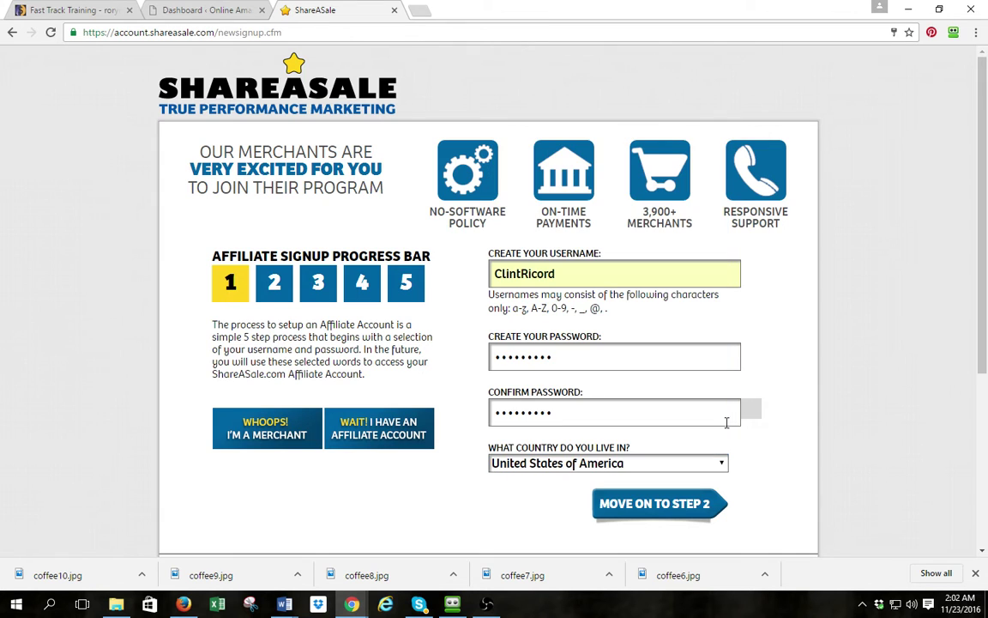
click(668, 507)
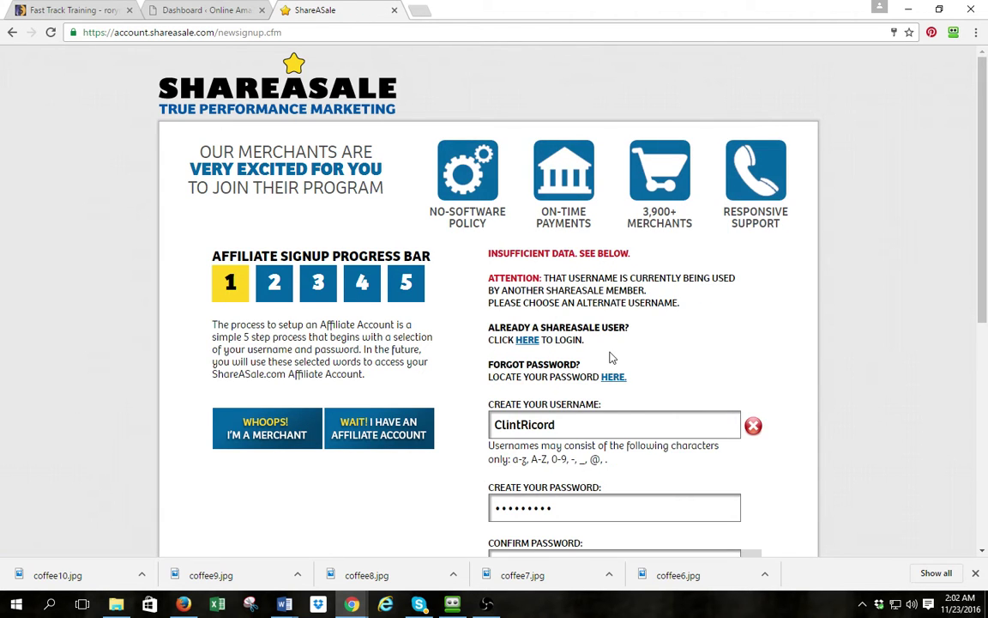
Append 2 to the rejected username and resubmit signup step 1
scroll(611, 357, down, 3)
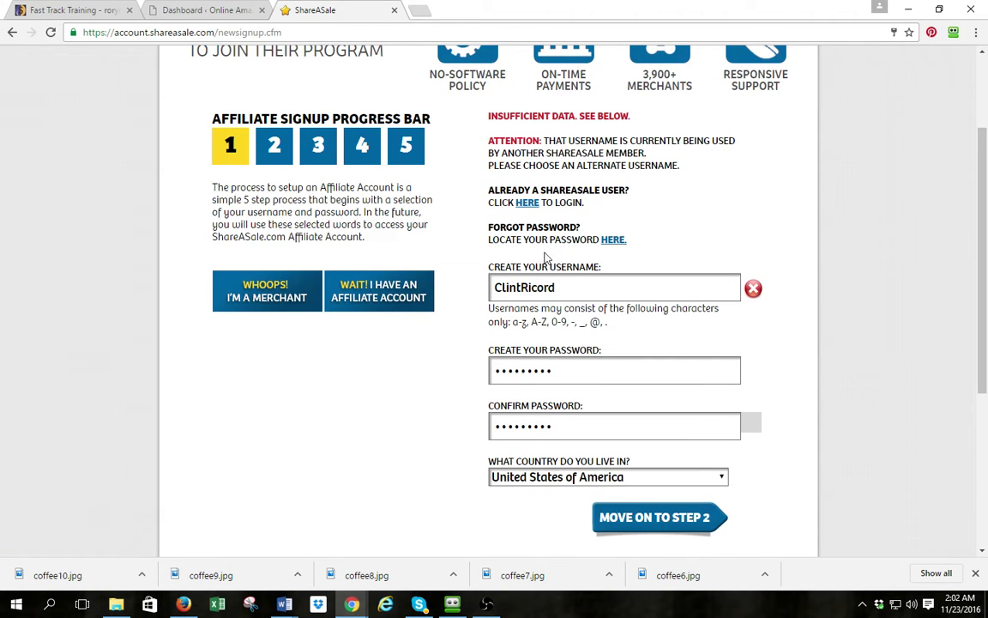
double_click(541, 287)
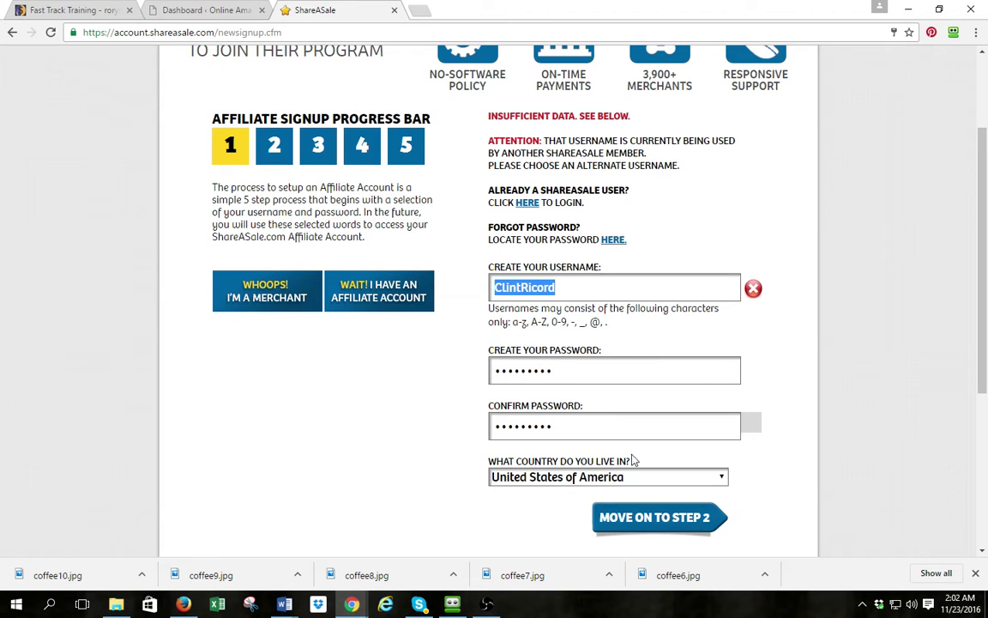
scroll(621, 455, down, 3)
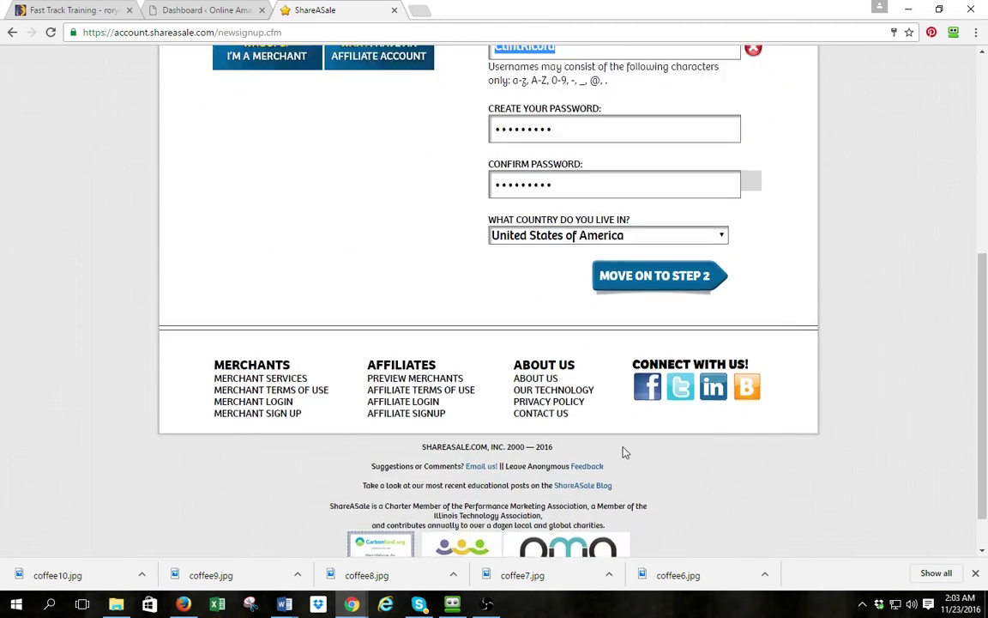
scroll(622, 452, up, 3)
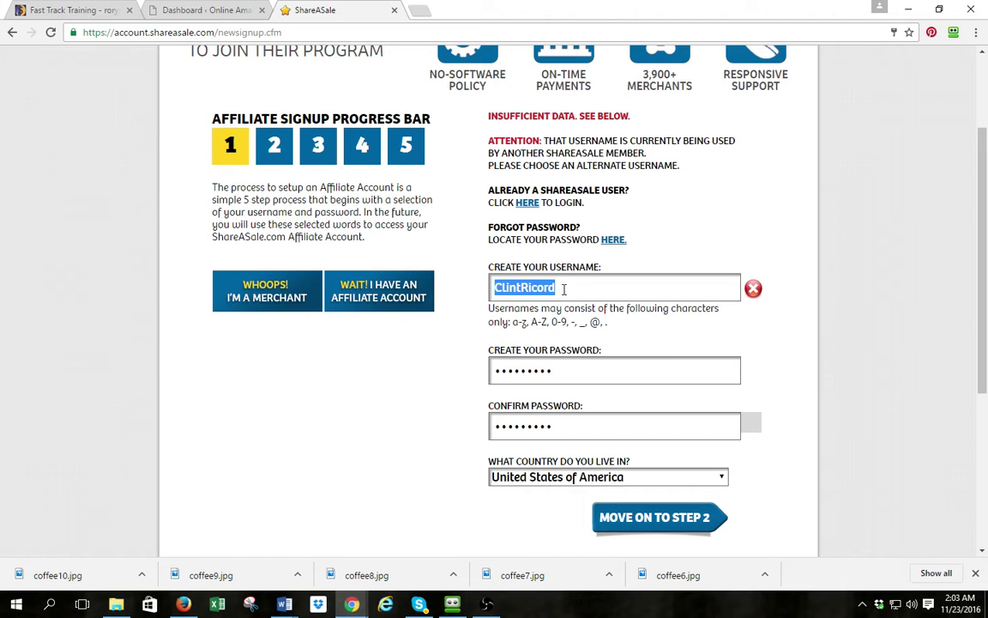
click(563, 288)
text(2)
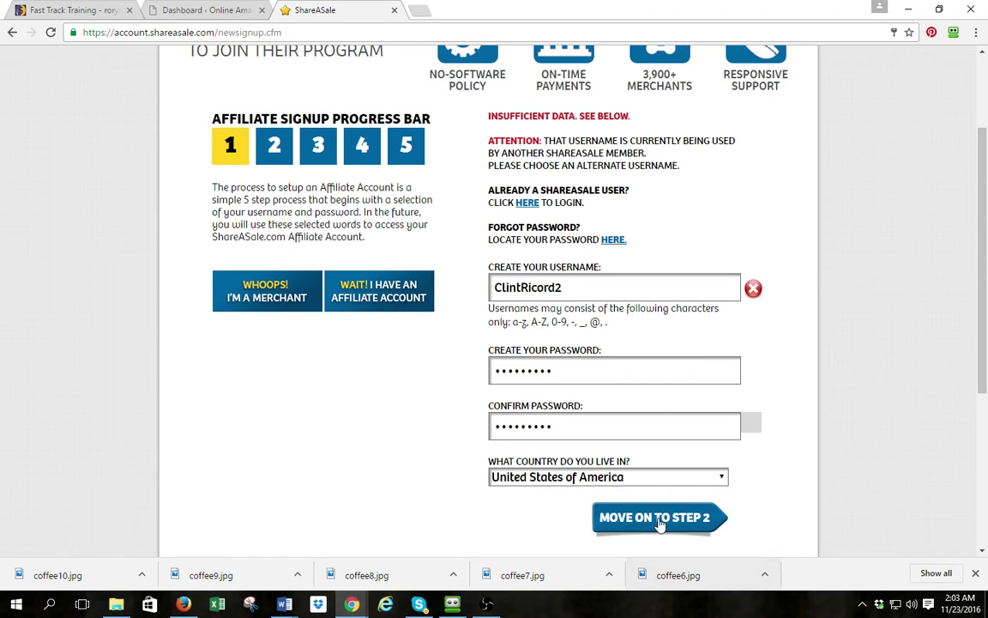
click(658, 519)
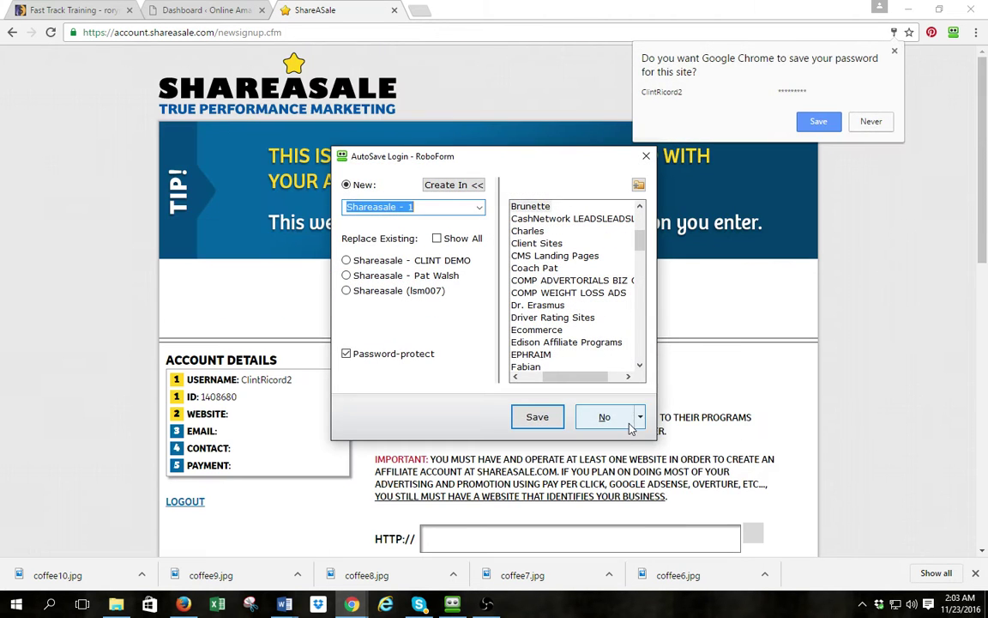
Decline the RoboForm AutoSave and Chrome save-password prompts to reveal the step 2 website form
click(392, 260)
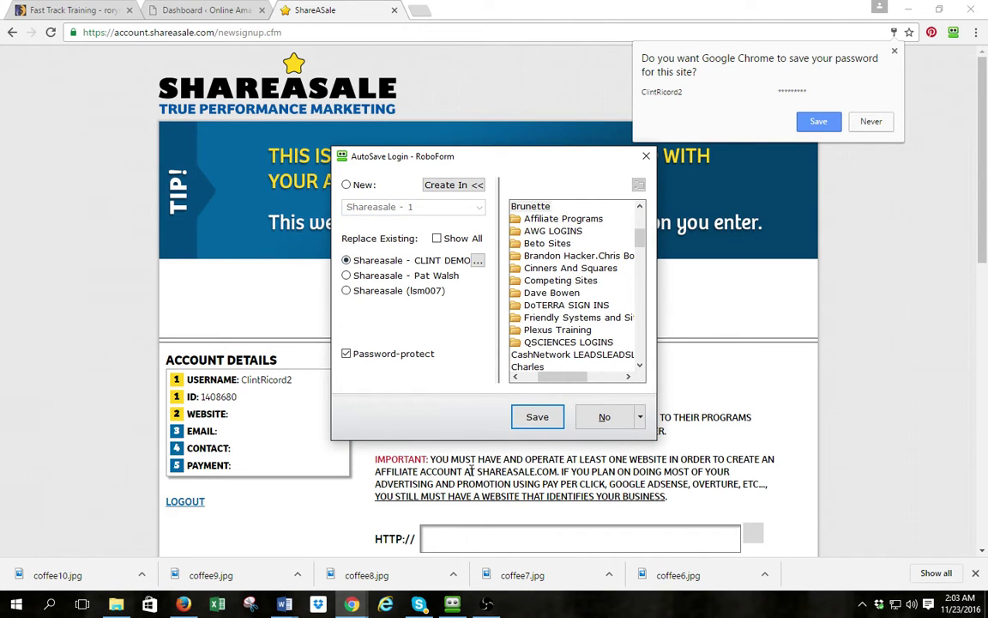
click(604, 417)
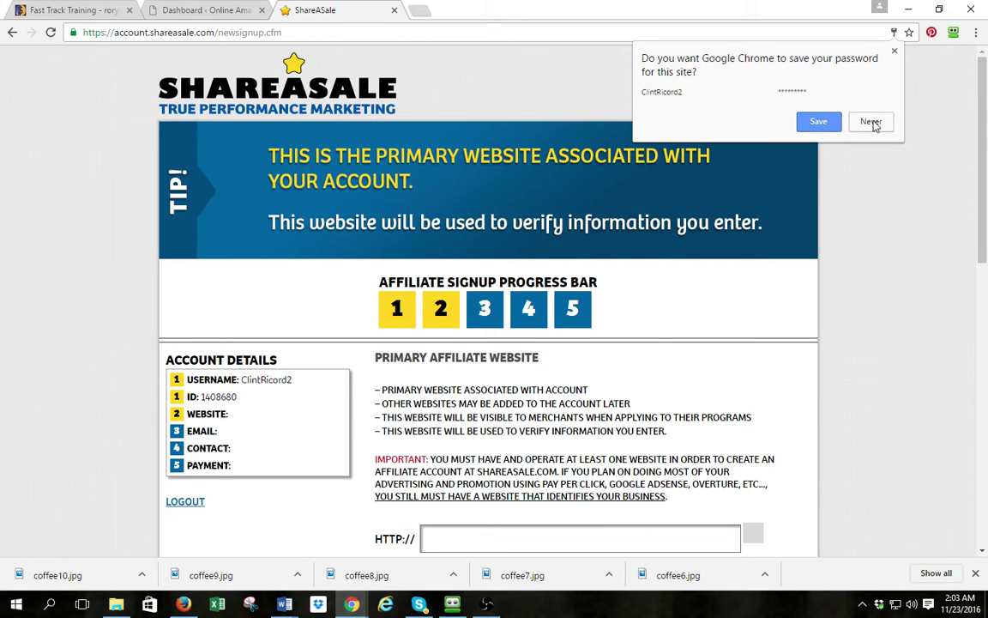
click(871, 122)
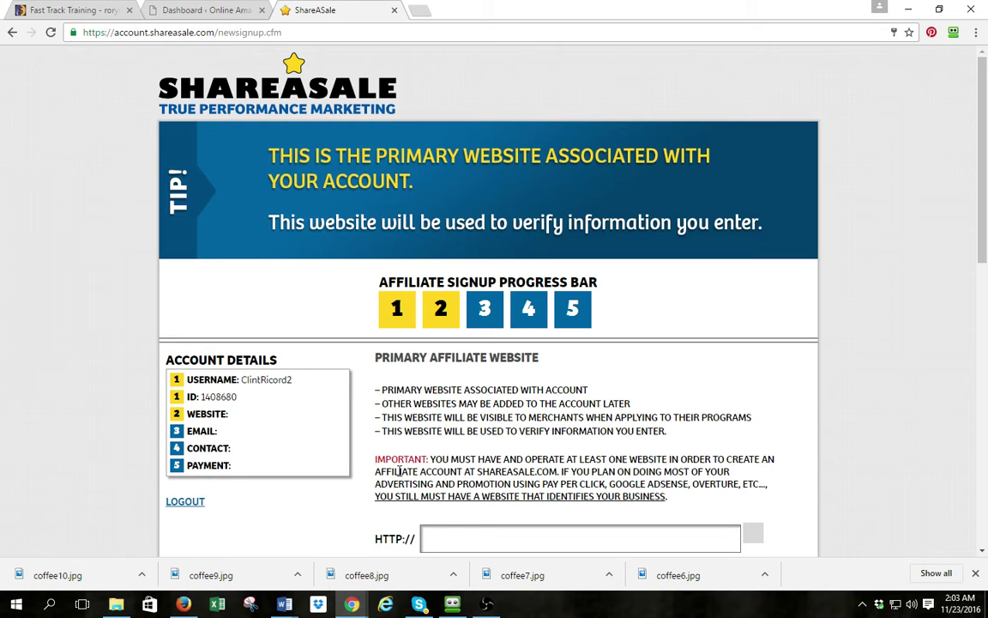
scroll(564, 466, down, 1)
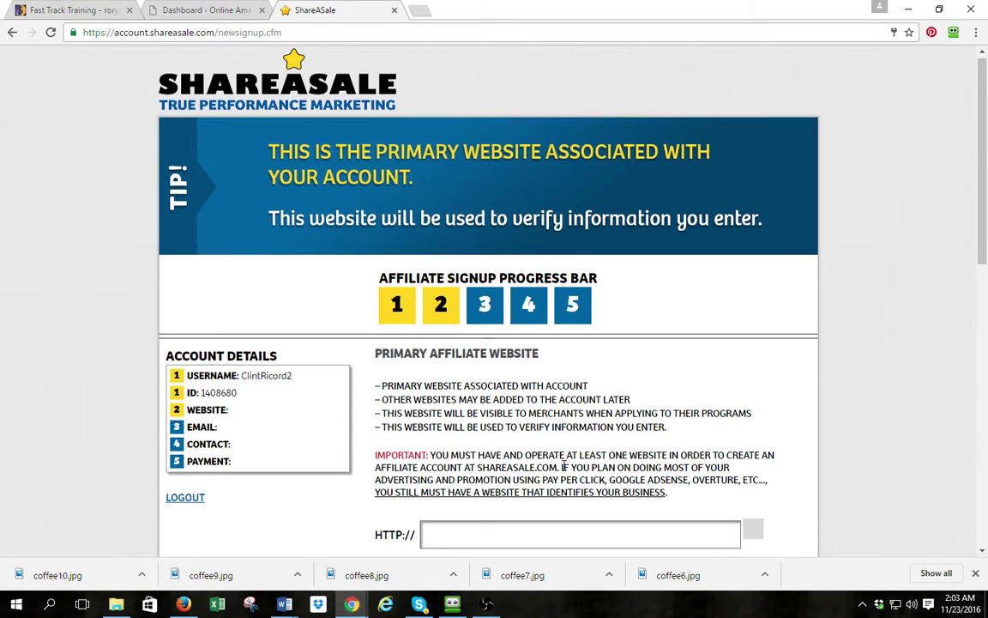
scroll(549, 465, down, 3)
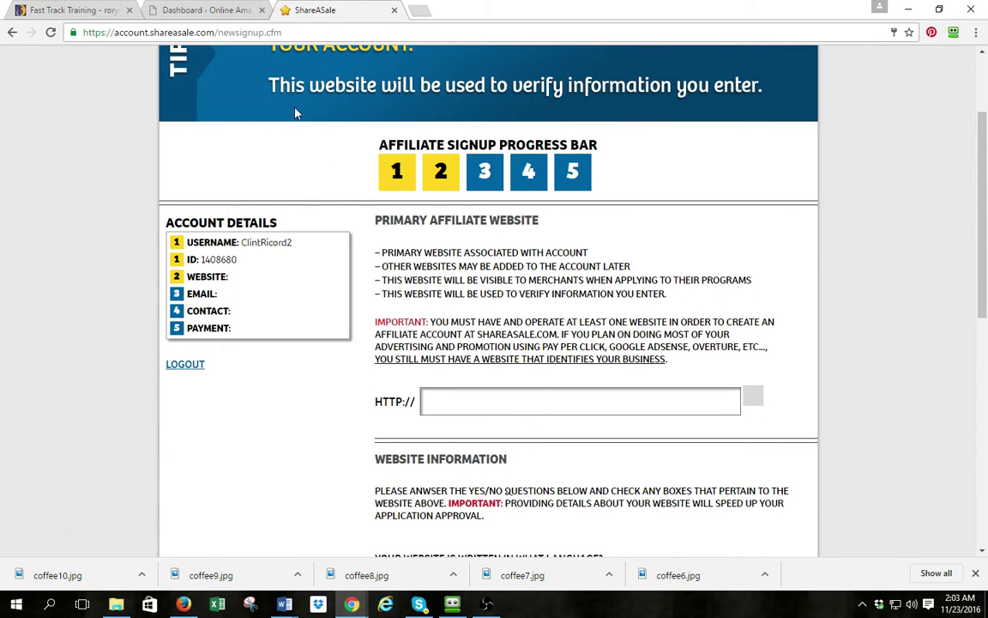
click(167, 11)
drag(126, 32, 81, 31)
key(ctrl+c)
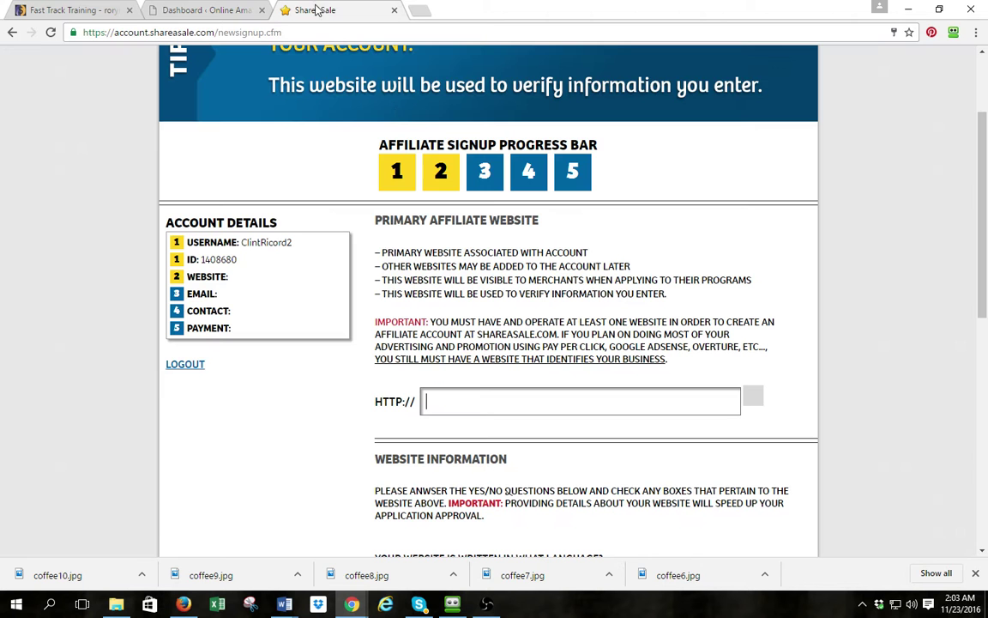
click(287, 10)
click(459, 403)
key(ctrl+v)
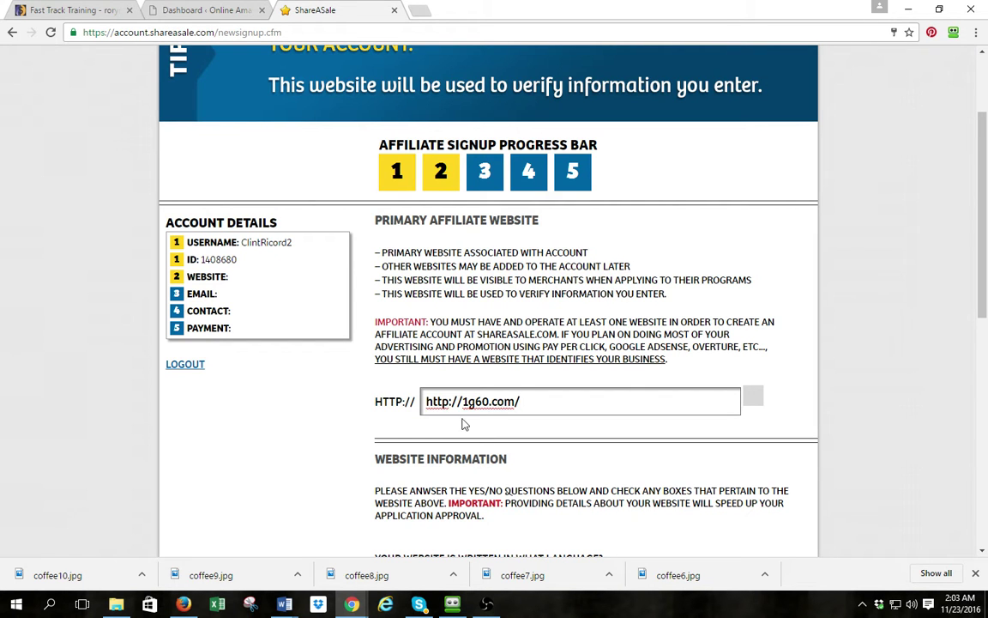
drag(464, 400, 417, 410)
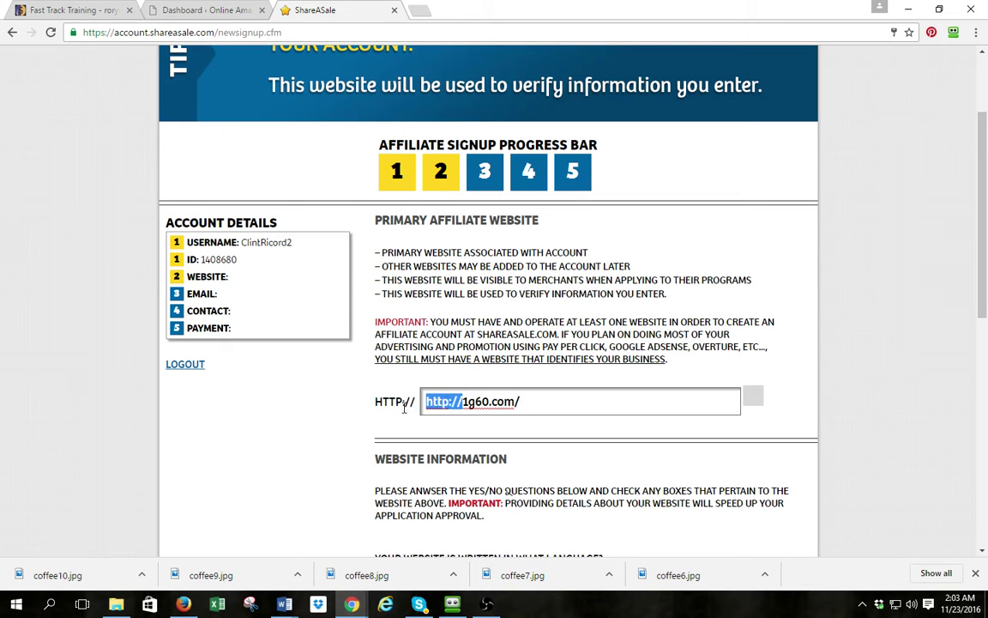
key(BackSpace)
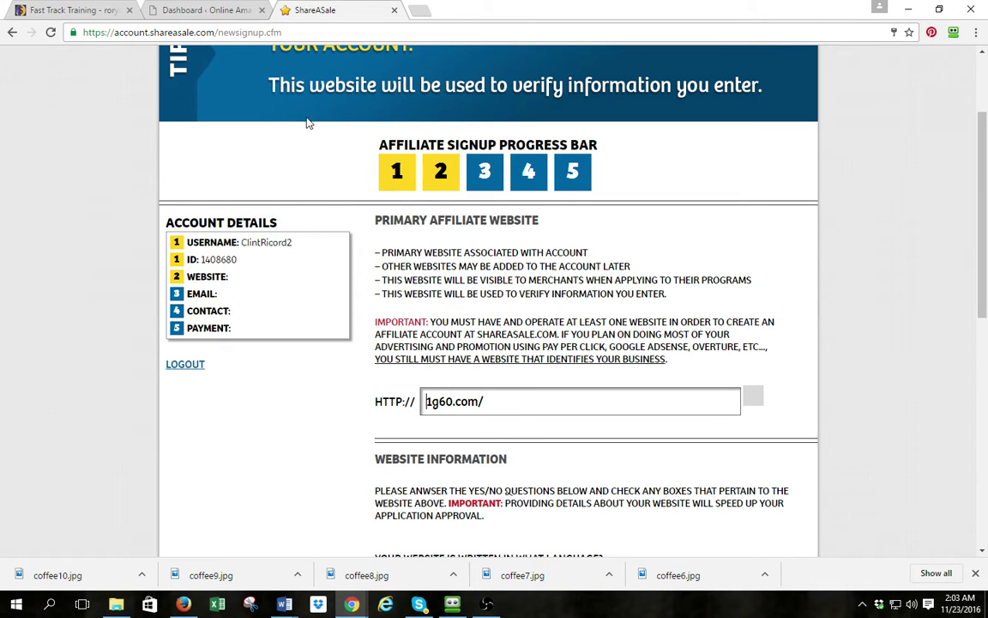
scroll(545, 384, down, 3)
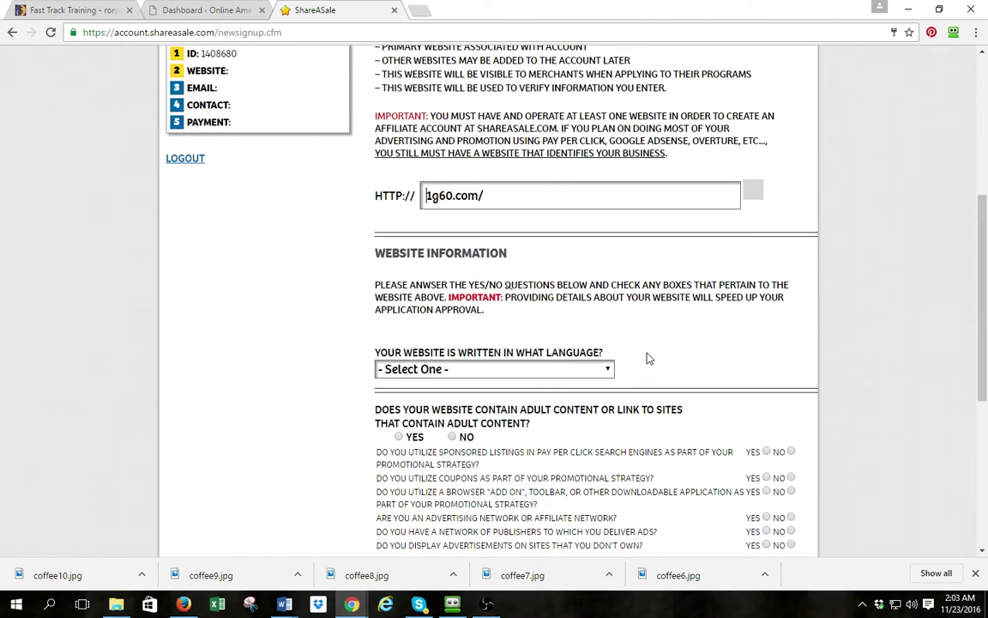
Choose English as site language; answer yes to sponsored listings and coupons, no to add-ons and ad network
click(533, 370)
click(457, 408)
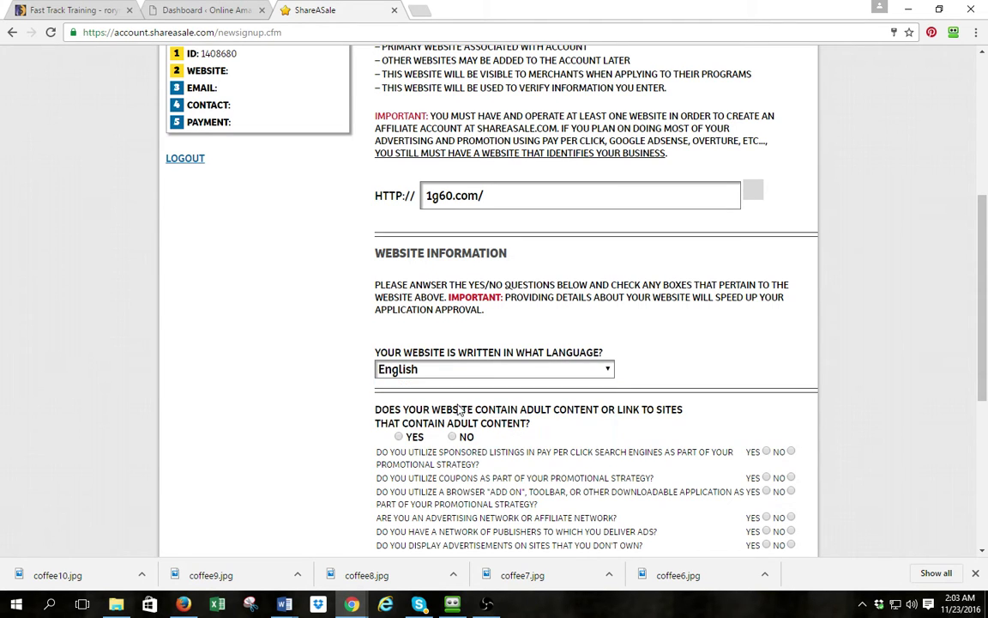
scroll(459, 403, down, 2)
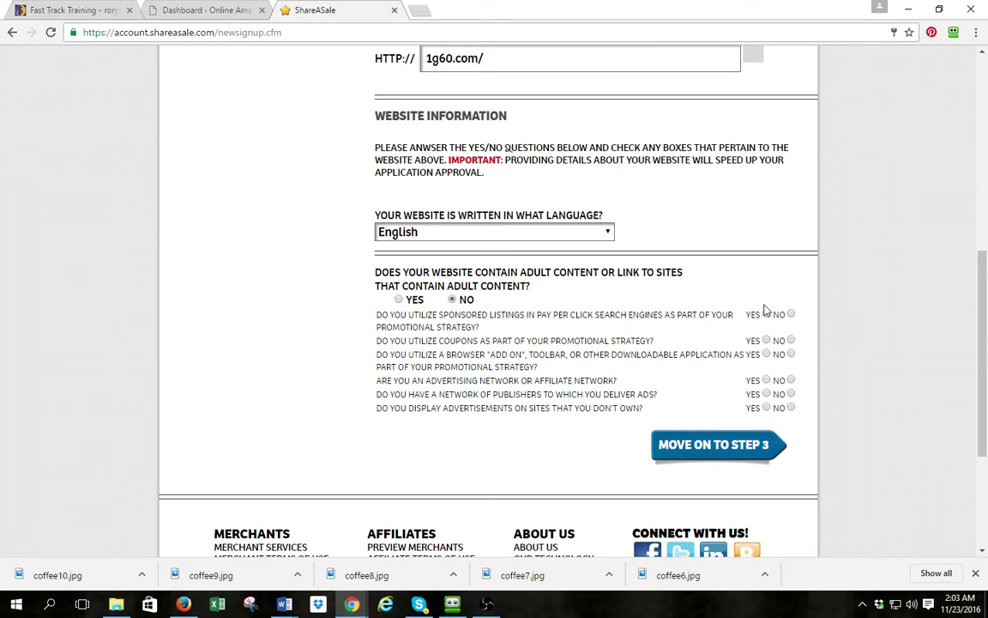
click(767, 315)
click(766, 340)
click(791, 356)
click(791, 380)
Submit step 2, then change the website to 1g60888.com/ and resubmit to reach step 3
click(719, 446)
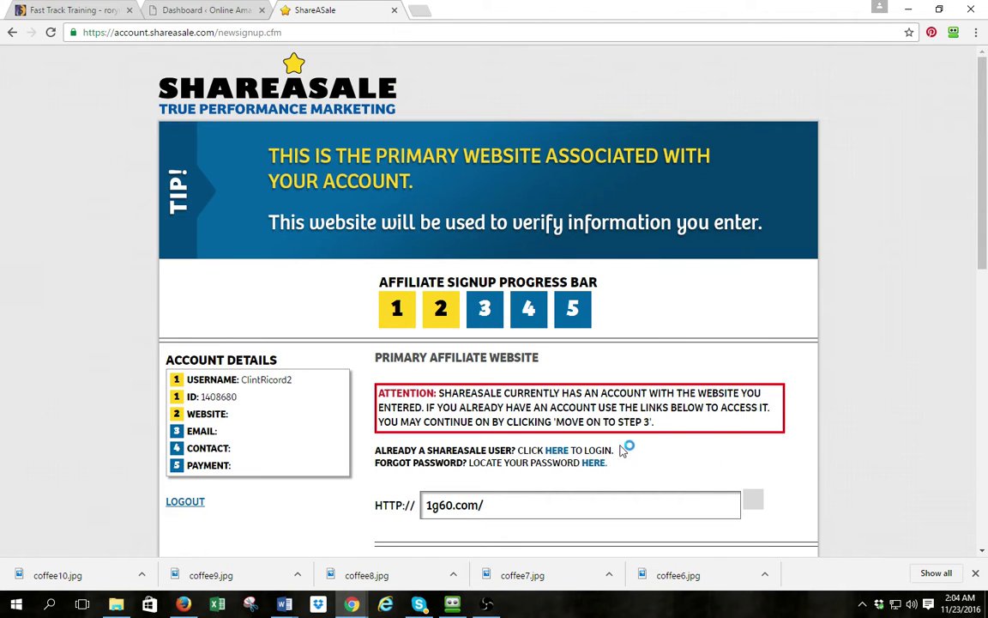
scroll(506, 446, down, 4)
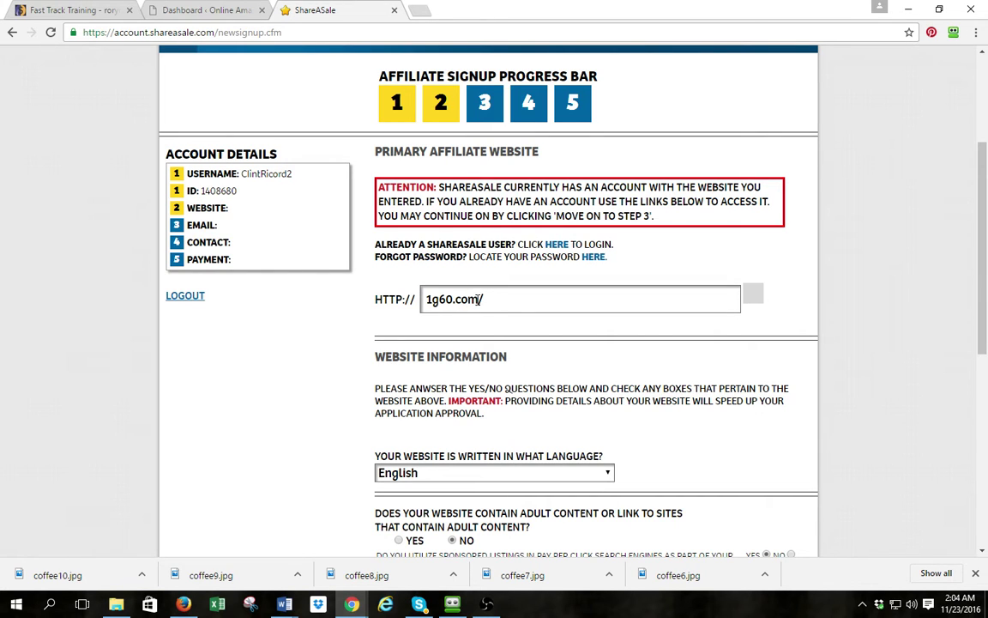
click(450, 299)
text(888)
scroll(476, 377, down, 5)
click(728, 230)
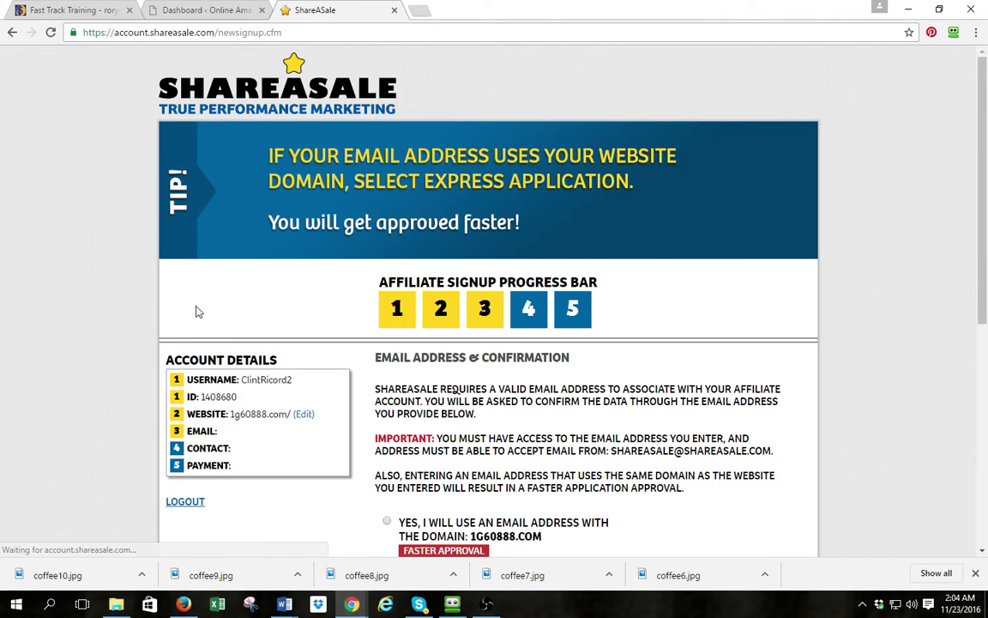
Mark the e-mail as not matching the website domain, enter the e-mail address, and submit
scroll(196, 310, down, 3)
scroll(192, 314, down, 1)
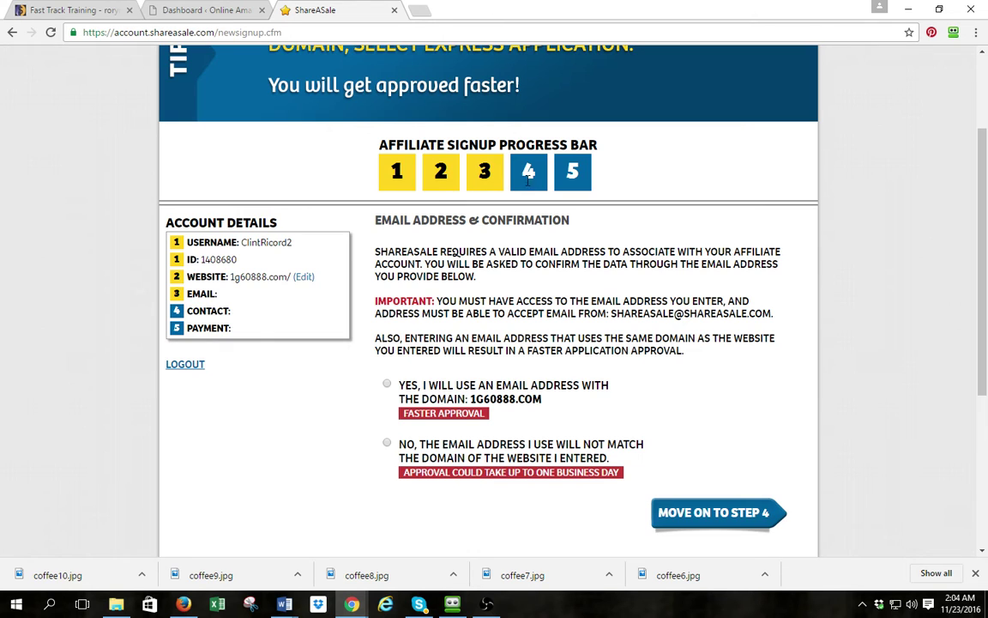
scroll(425, 299, down, 2)
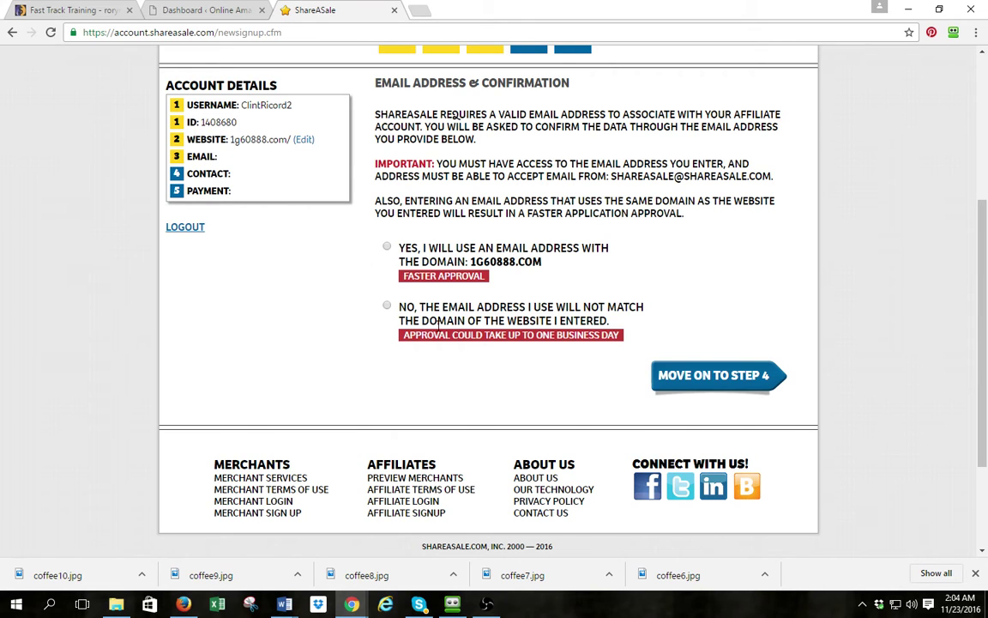
click(387, 306)
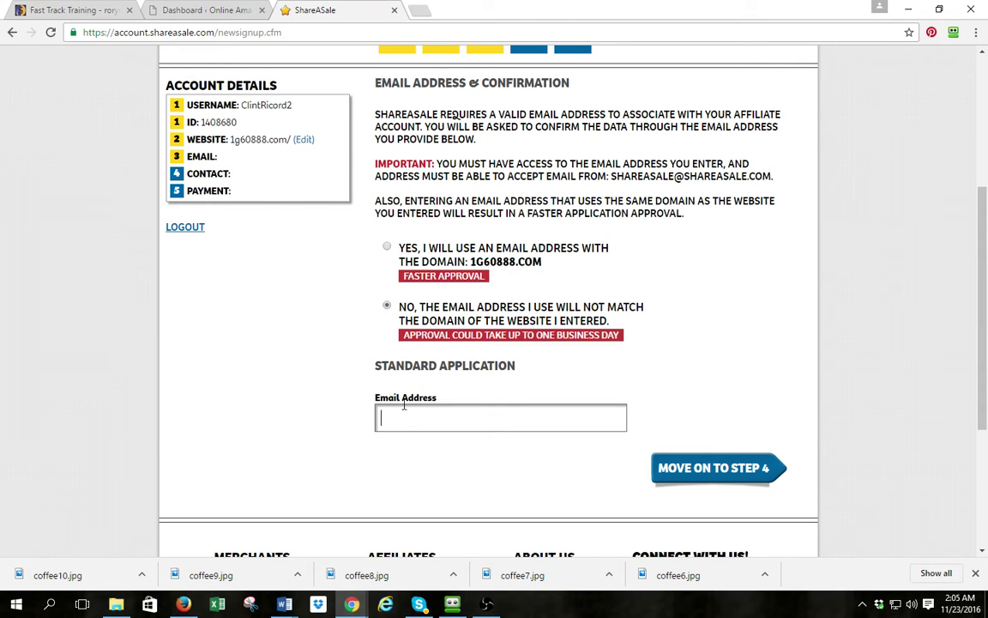
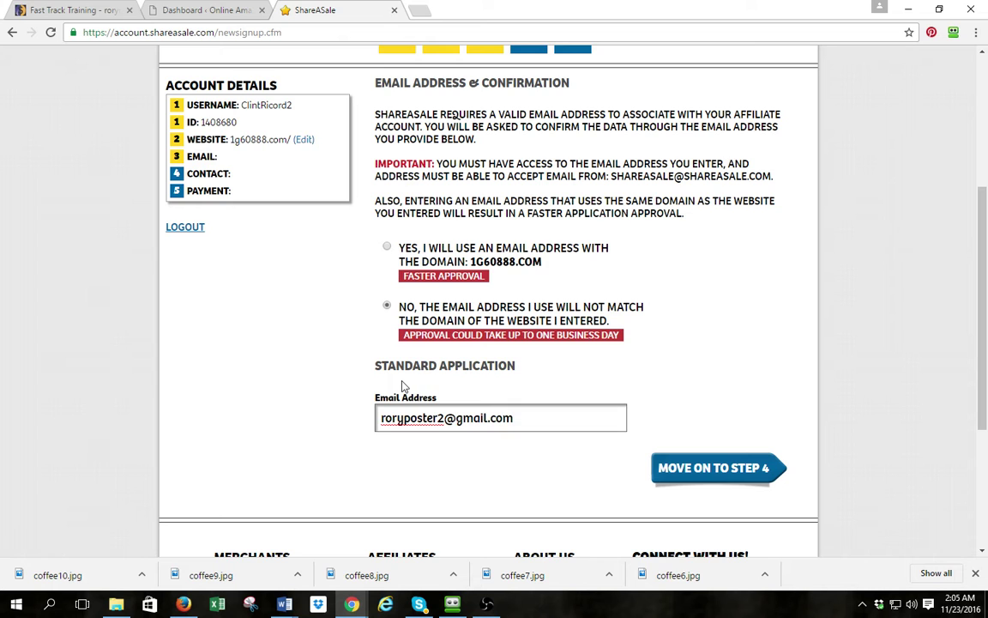
click(697, 468)
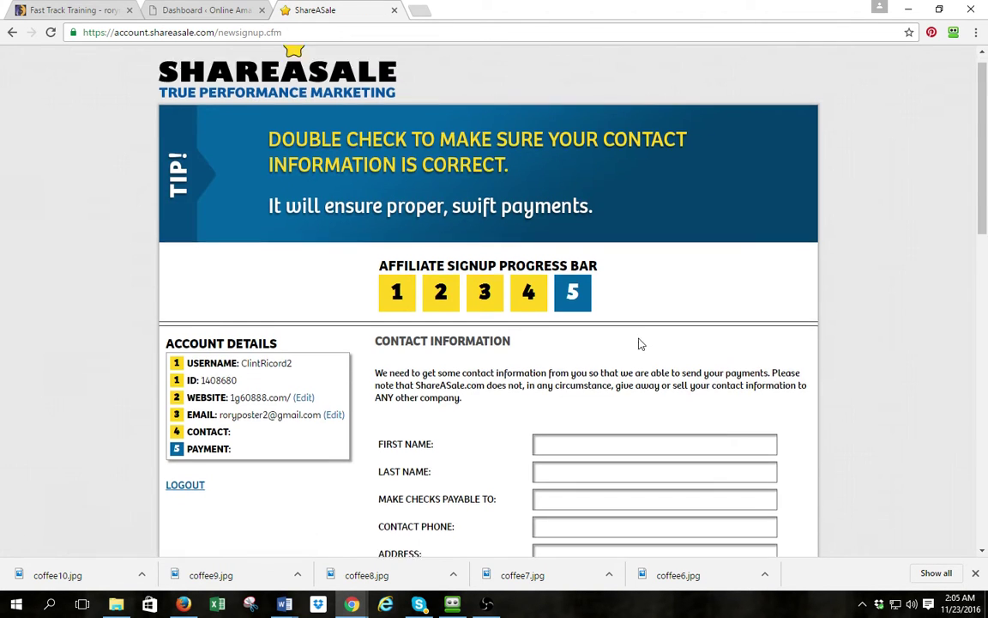
Look over the contact fields, opening and closing the state list without choosing a state
scroll(638, 343, down, 3)
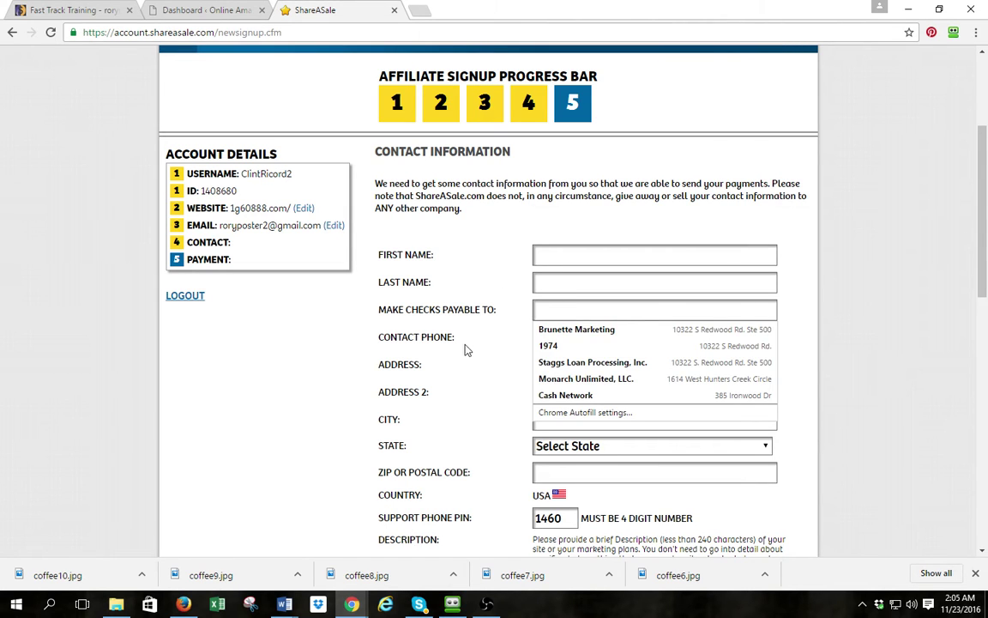
click(421, 314)
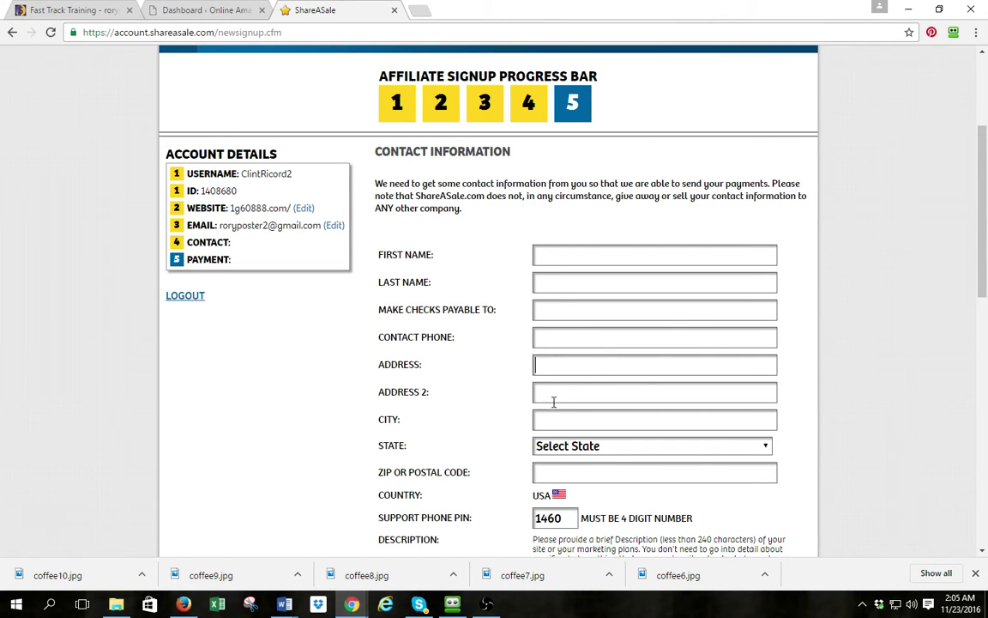
key(Tab)
key(Tab)
key(Tab)
key(alt+Down)
key(i)
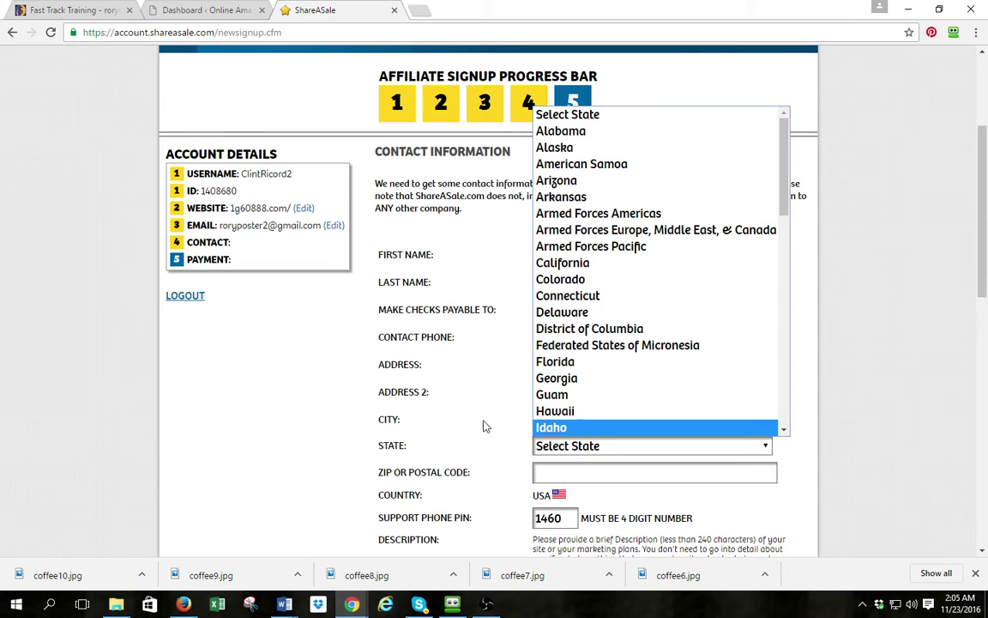
key(Escape)
scroll(424, 398, down, 3)
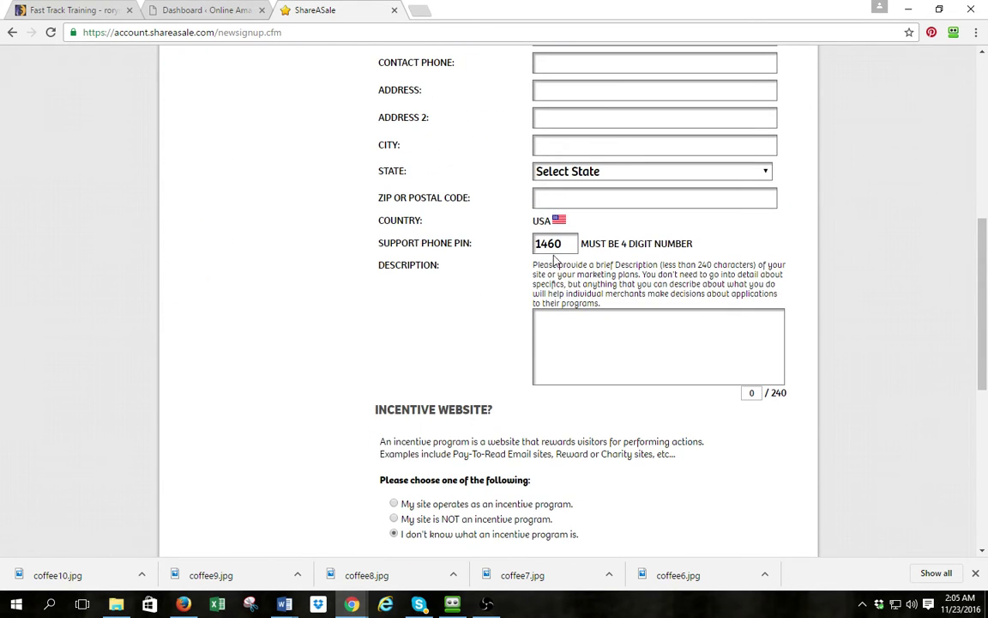
drag(565, 243, 498, 250)
Write the site description 'Communicat Search Site. We speciin family and women information and products.'
click(578, 328)
text(Communicat)
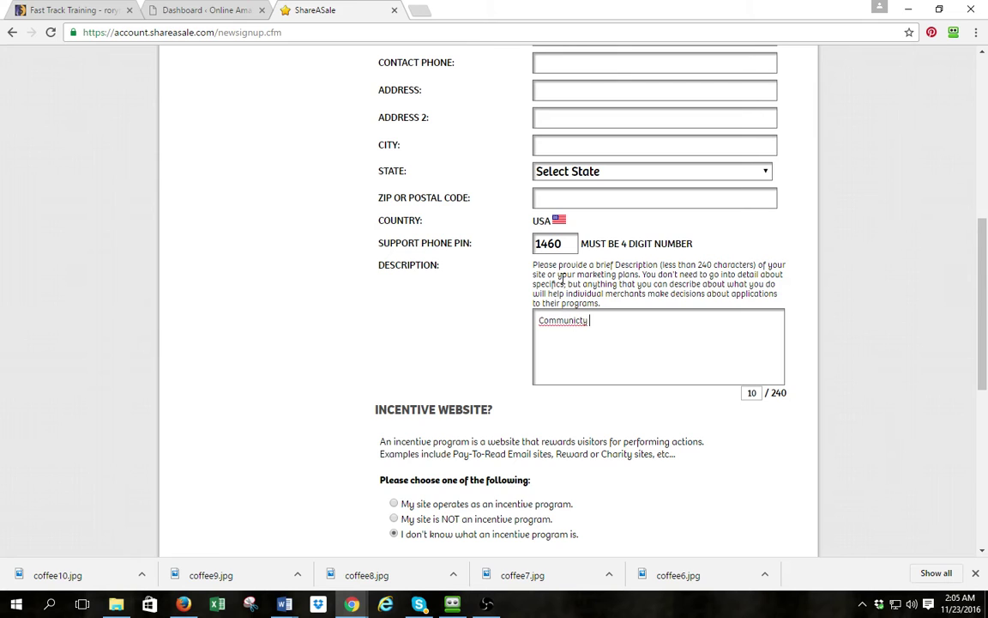
text( Search Site. We specia)
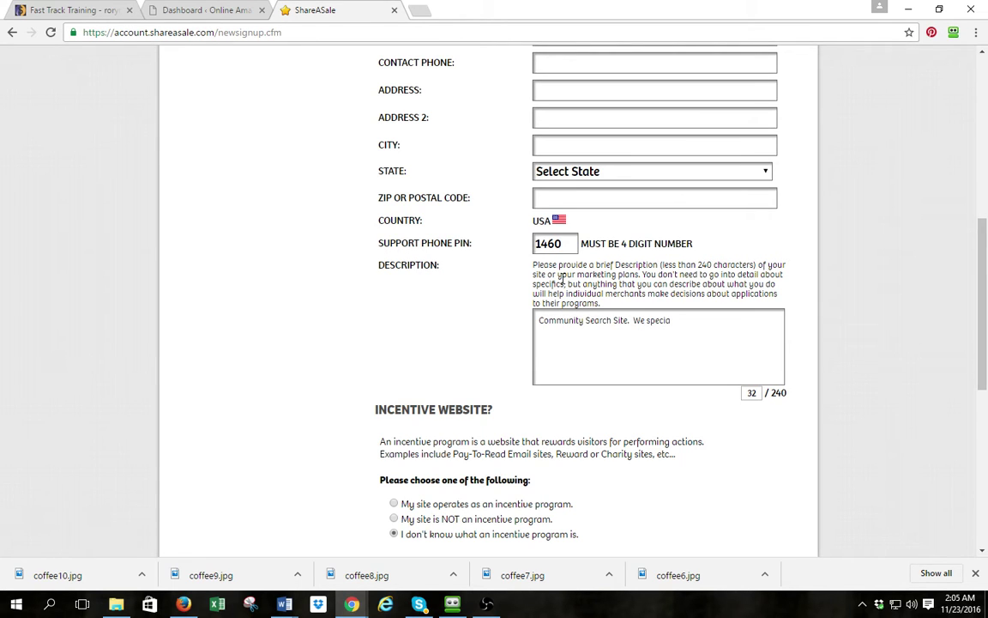
text(lize in family and women)
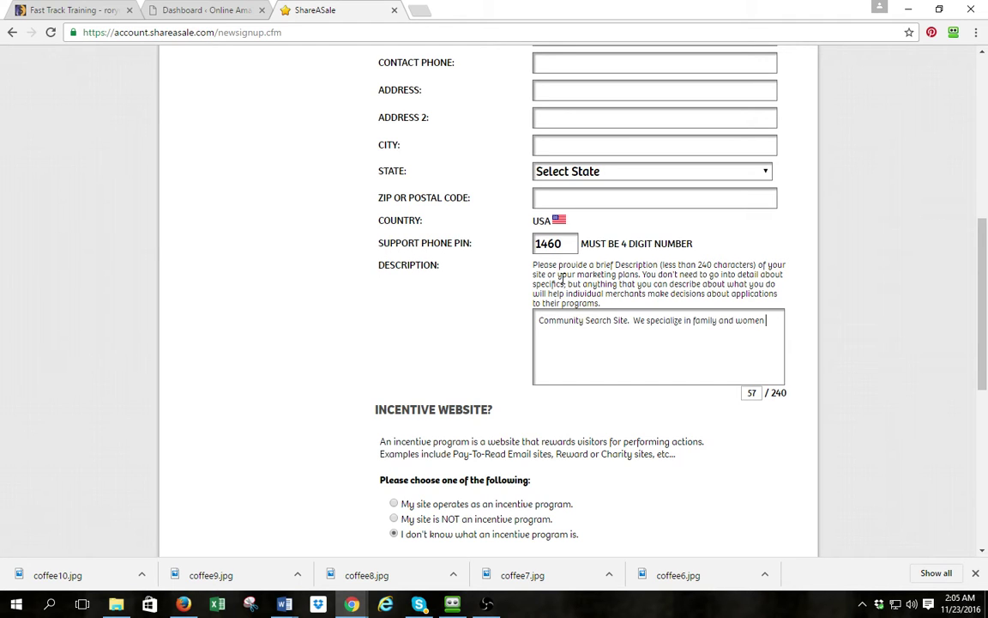
text( information and products.)
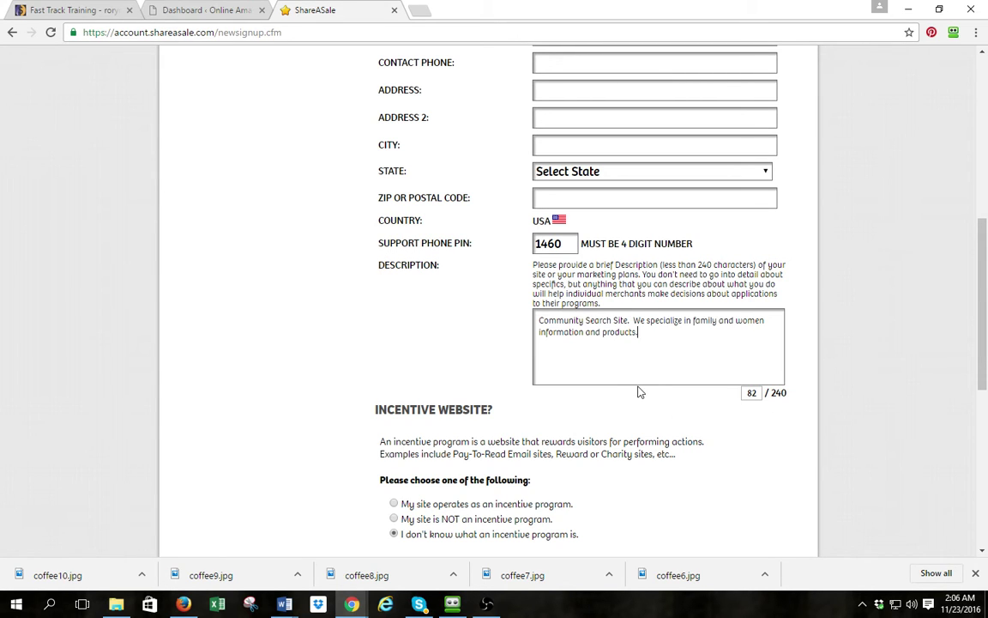
drag(538, 323, 646, 337)
scroll(400, 404, down, 4)
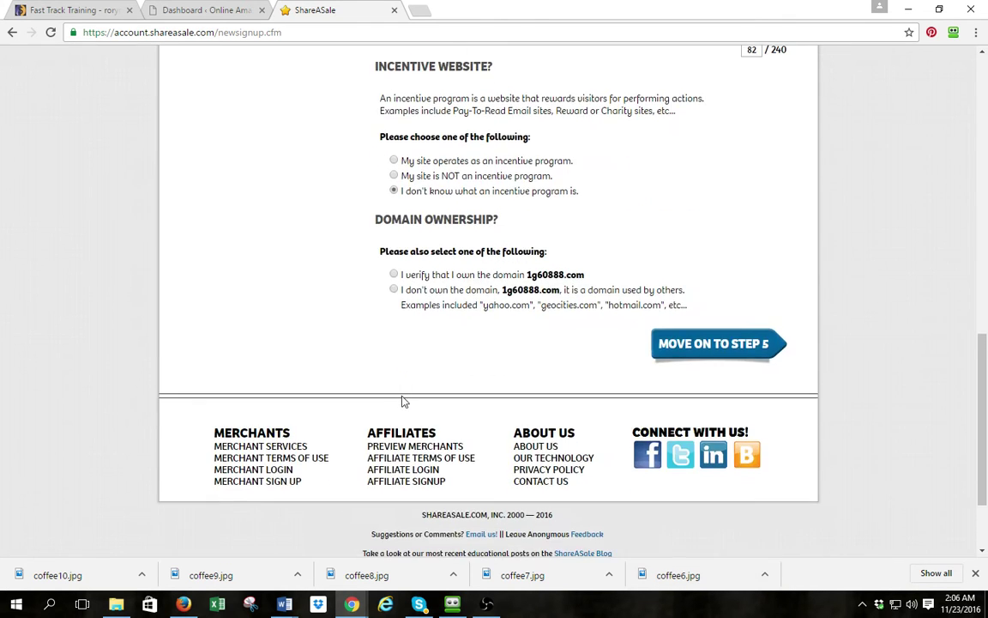
scroll(404, 402, up, 3)
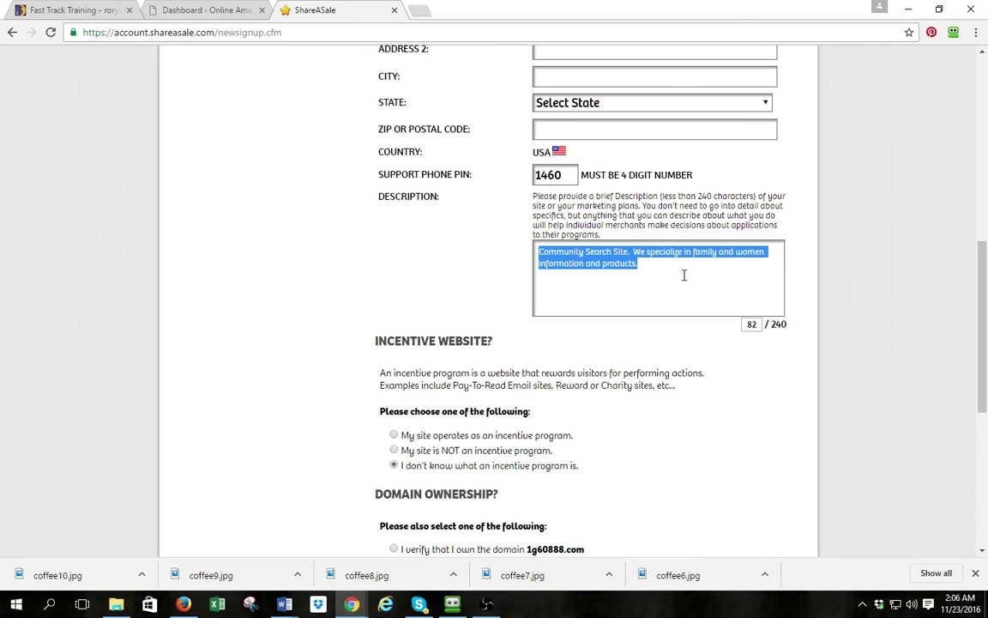
scroll(673, 283, down, 3)
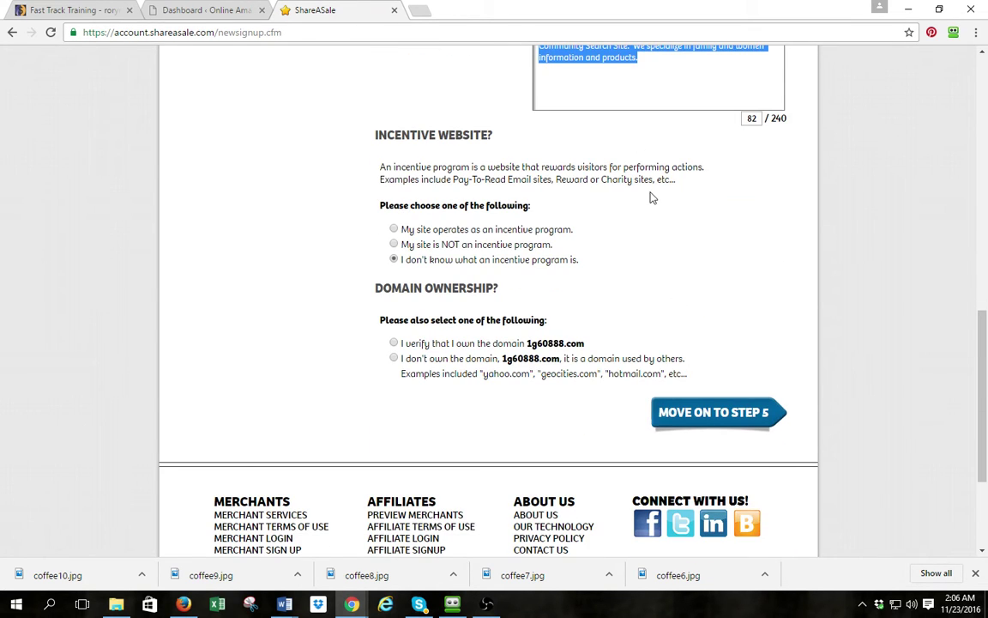
Declare the site not an incentive program, verify owning 1g60888.com, and submit to step 5
drag(377, 140, 502, 130)
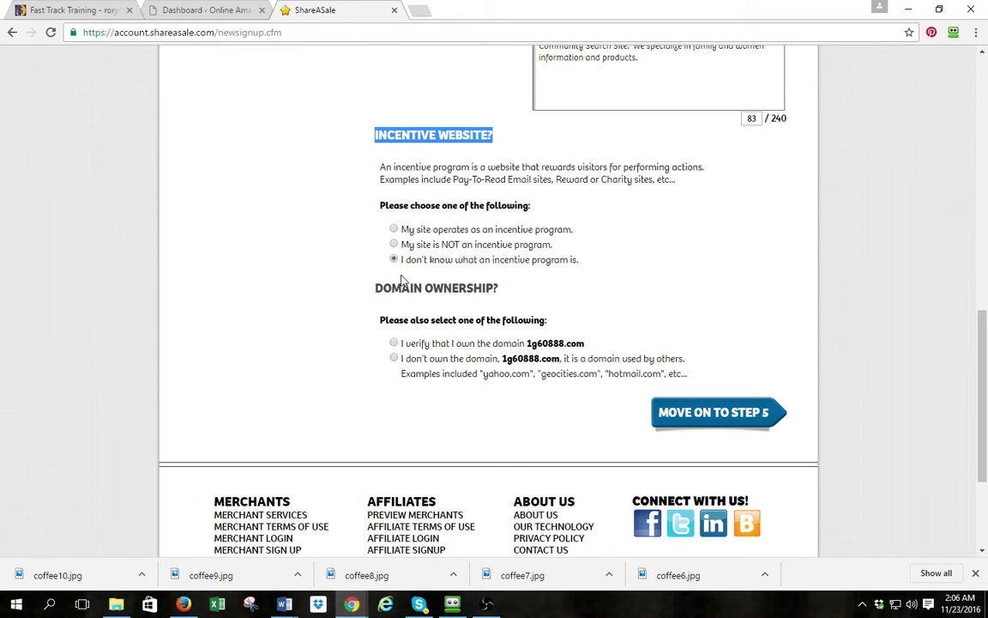
click(394, 245)
click(394, 344)
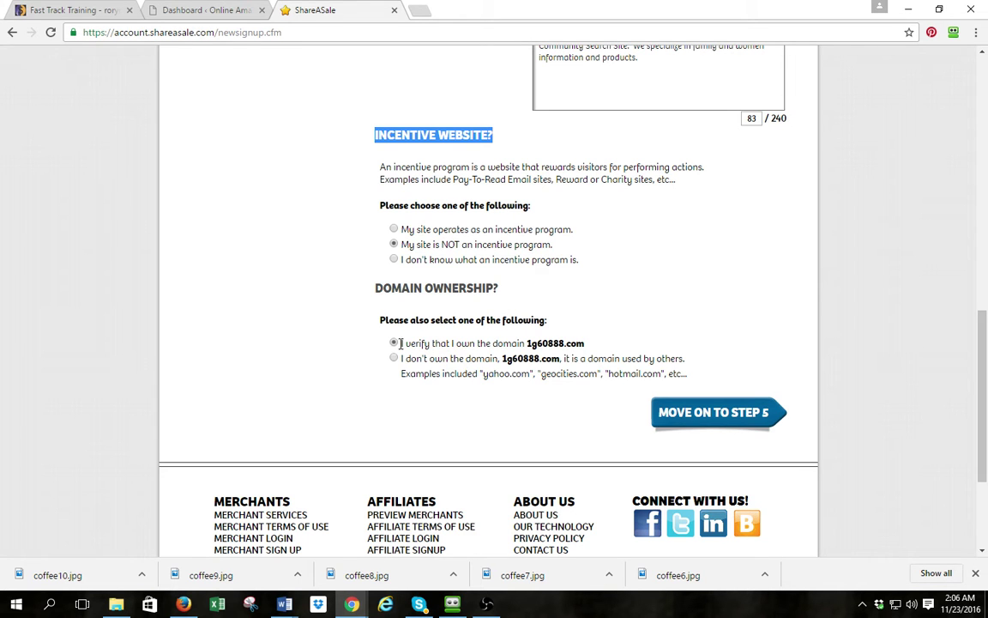
click(717, 416)
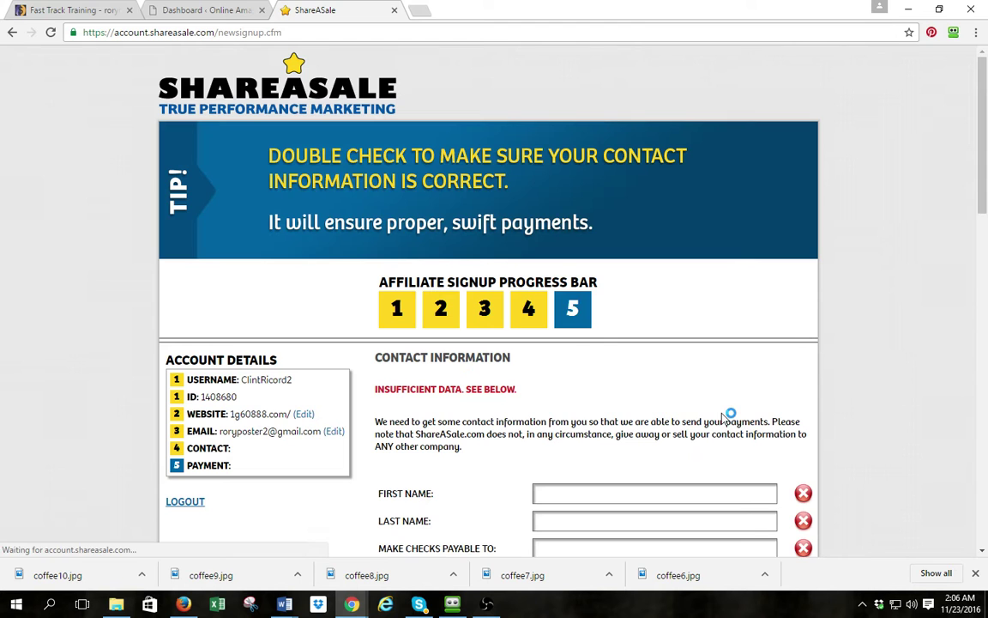
scroll(435, 298, down, 3)
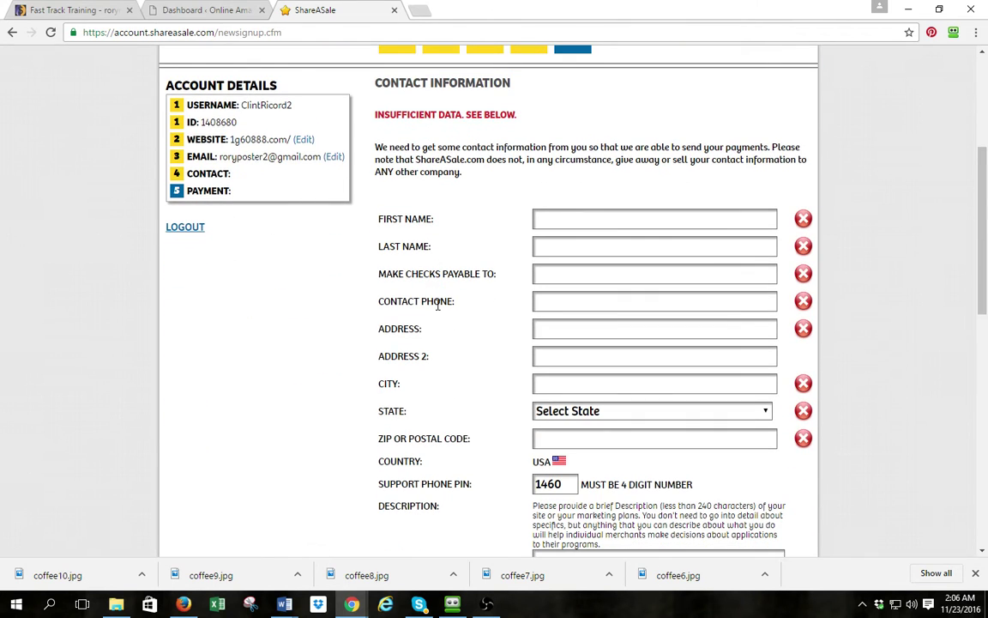
scroll(439, 305, down, 5)
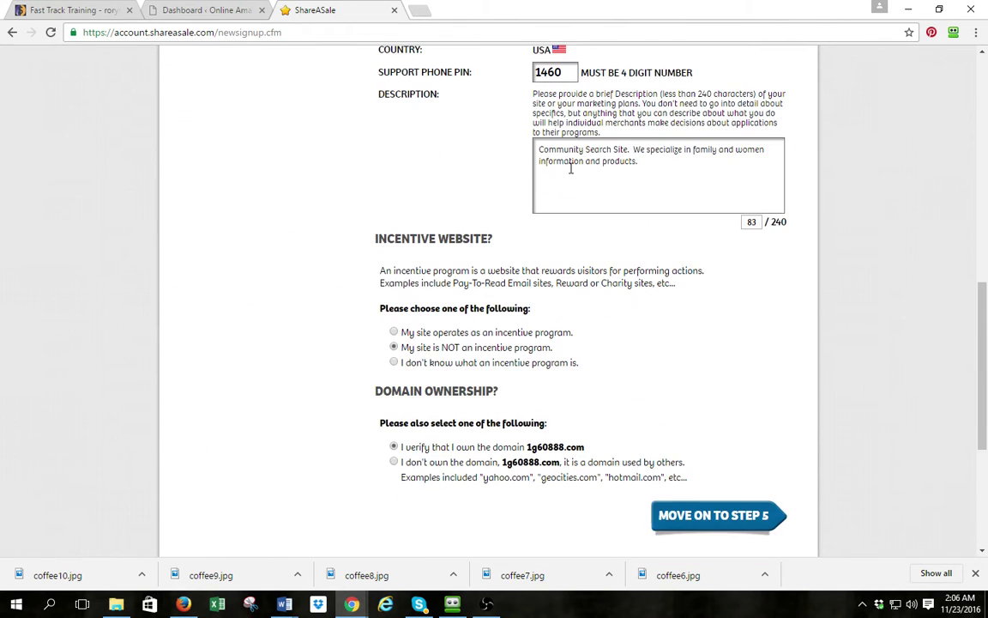
scroll(582, 233, up, 5)
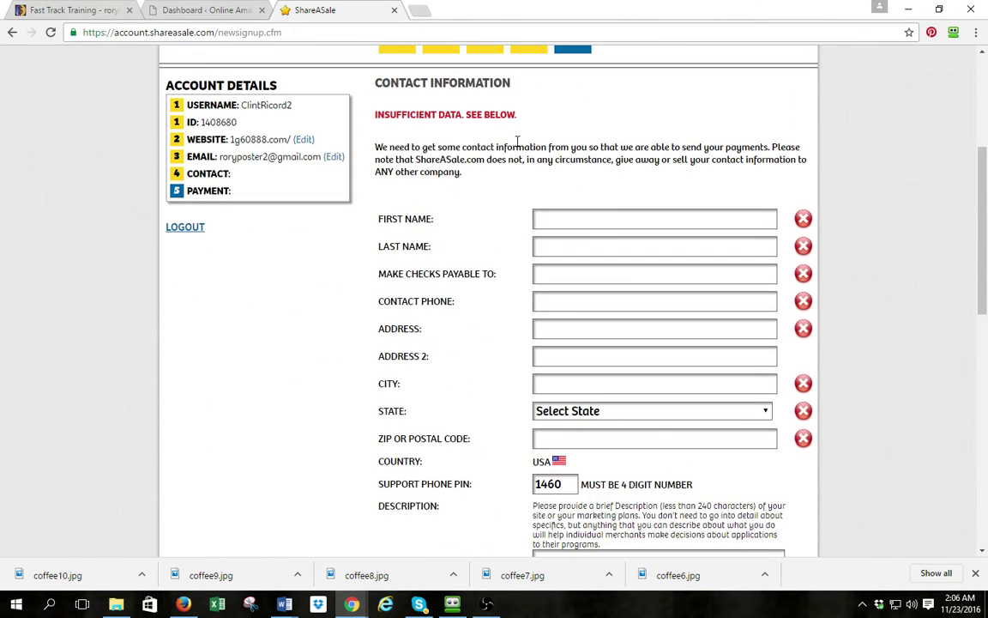
scroll(616, 109, up, 3)
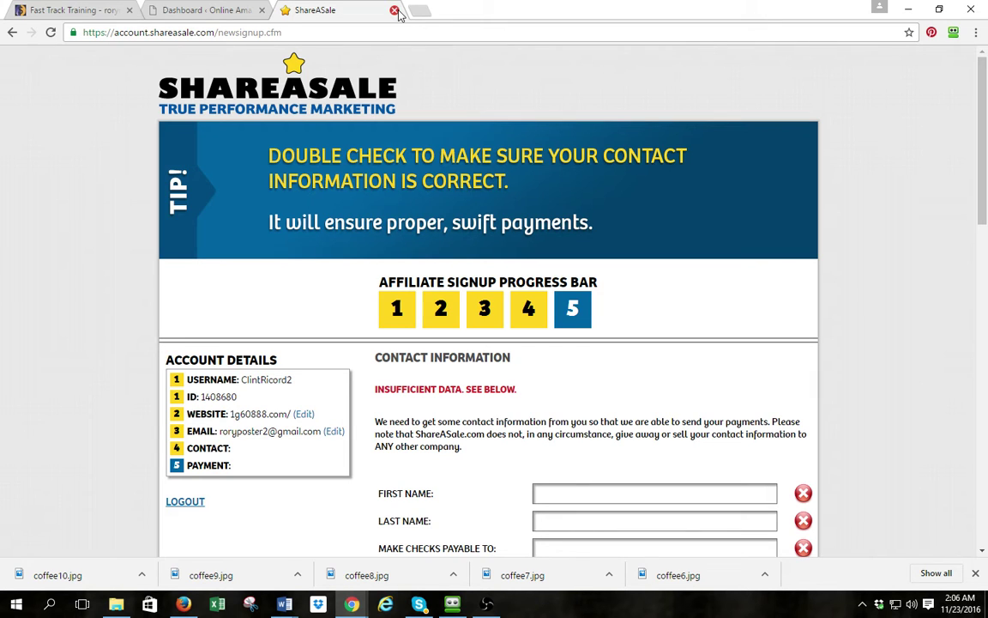
click(306, 27)
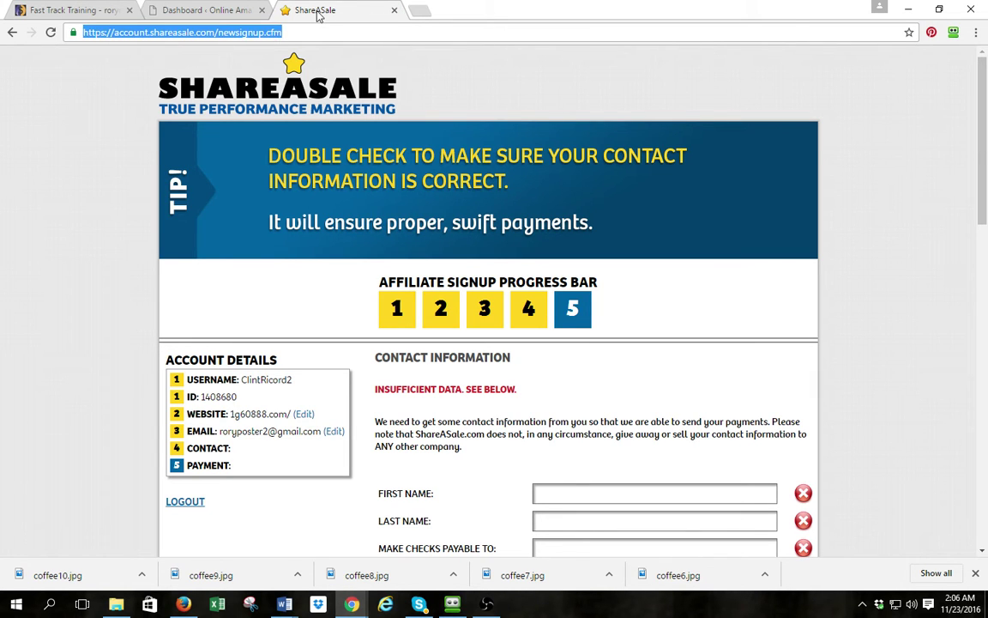
Go to shareasale.com and log into the existing affiliate account with the saved credentials
text(shareasale.com)
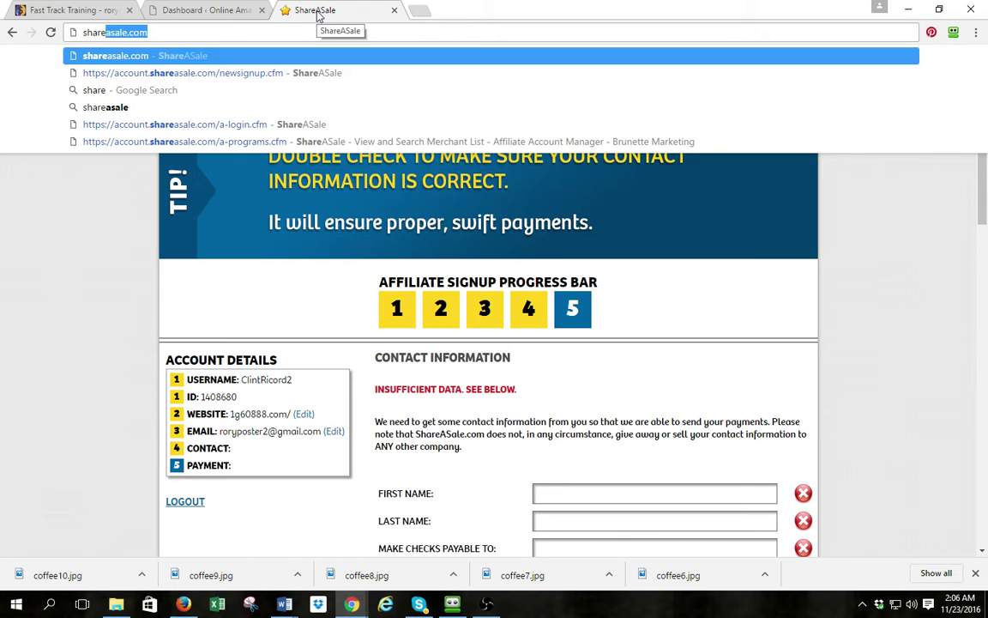
key(Return)
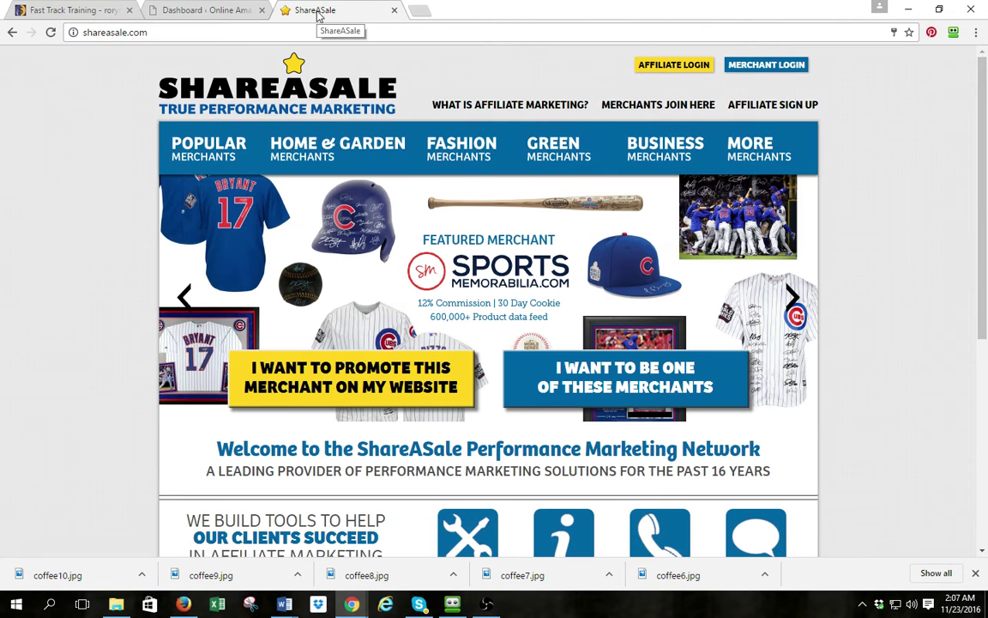
click(673, 65)
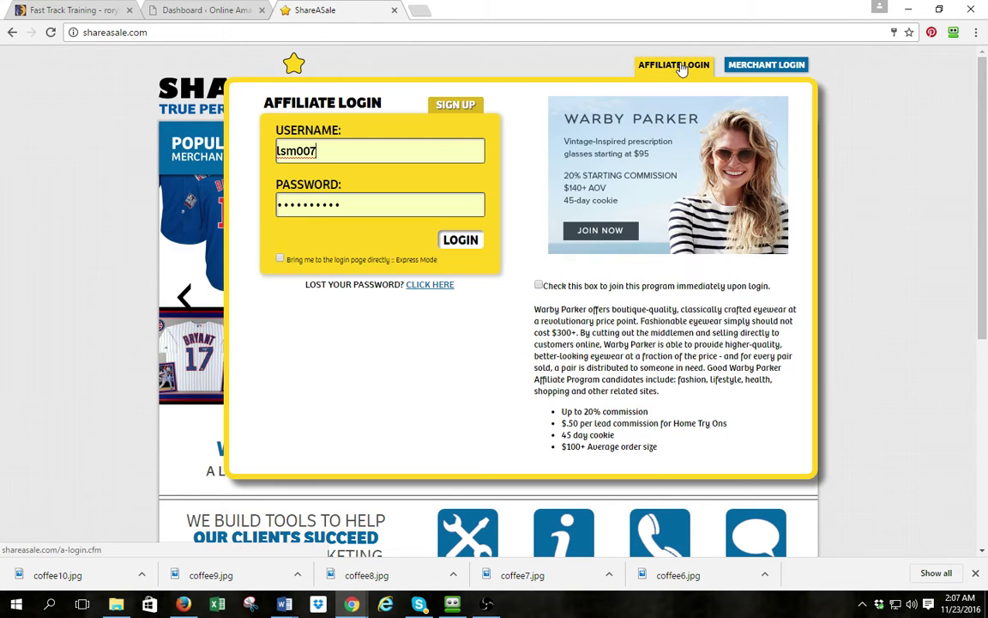
click(466, 243)
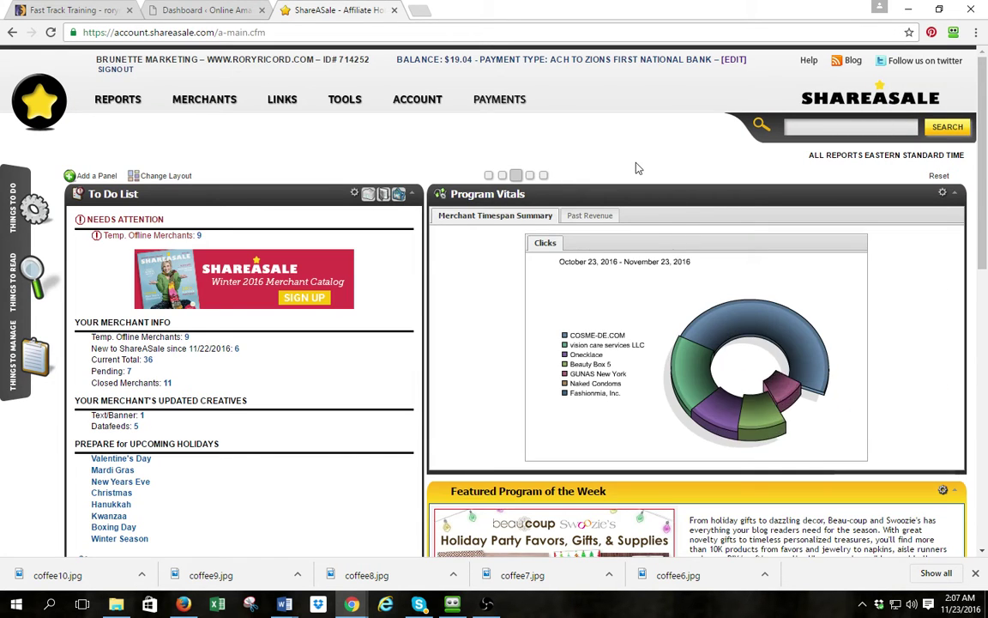
Open the Search for Merchants page from the MERCHANTS menu on the affiliate dashboard
scroll(364, 121, down, 2)
scroll(367, 125, up, 2)
mouse_move(681, 361)
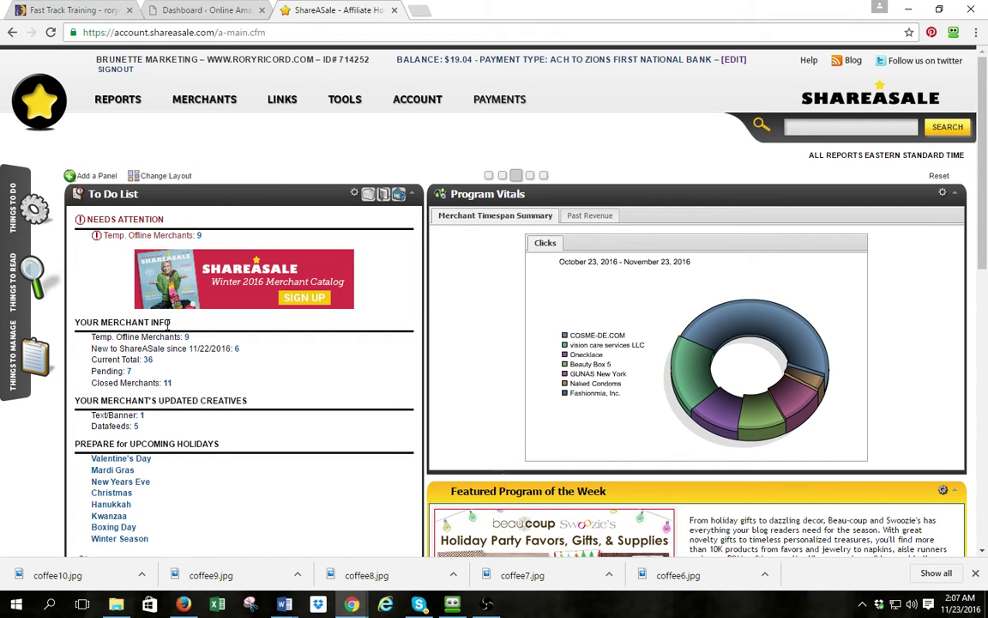
scroll(746, 112, down, 2)
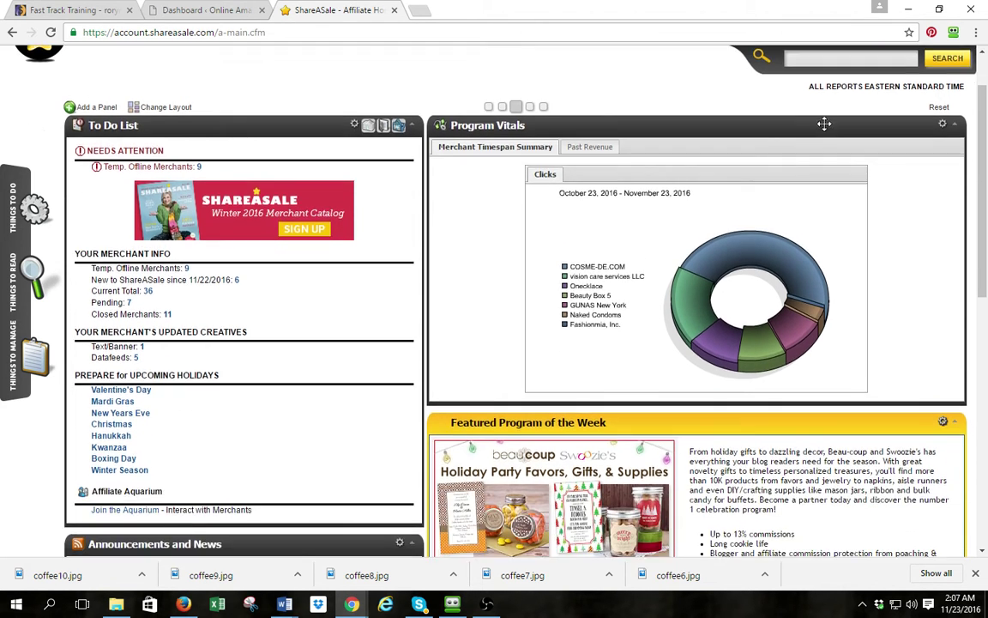
scroll(798, 115, up, 1)
scroll(828, 120, up, 1)
mouse_move(199, 103)
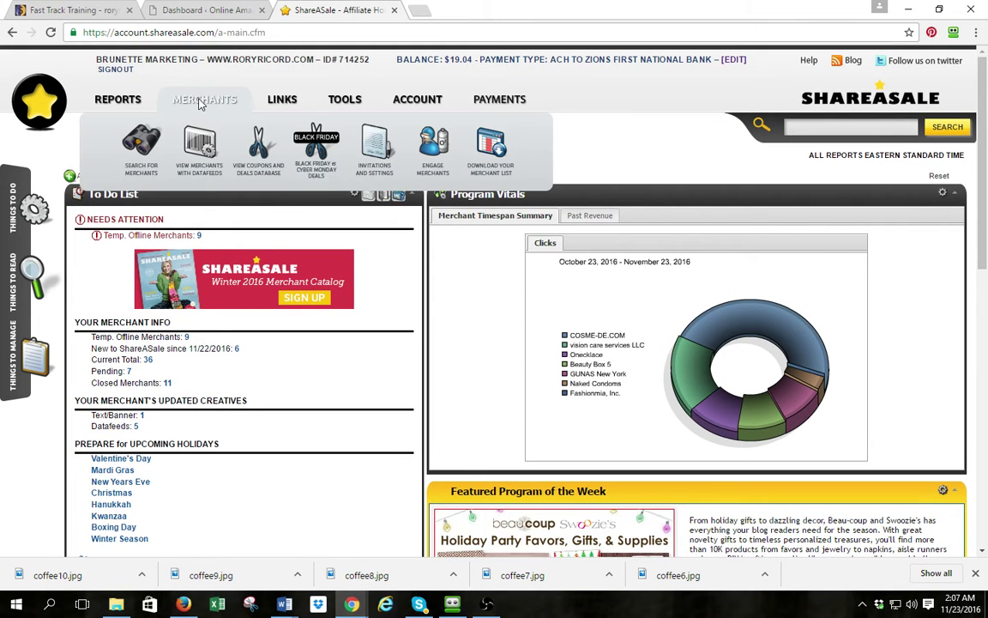
click(150, 143)
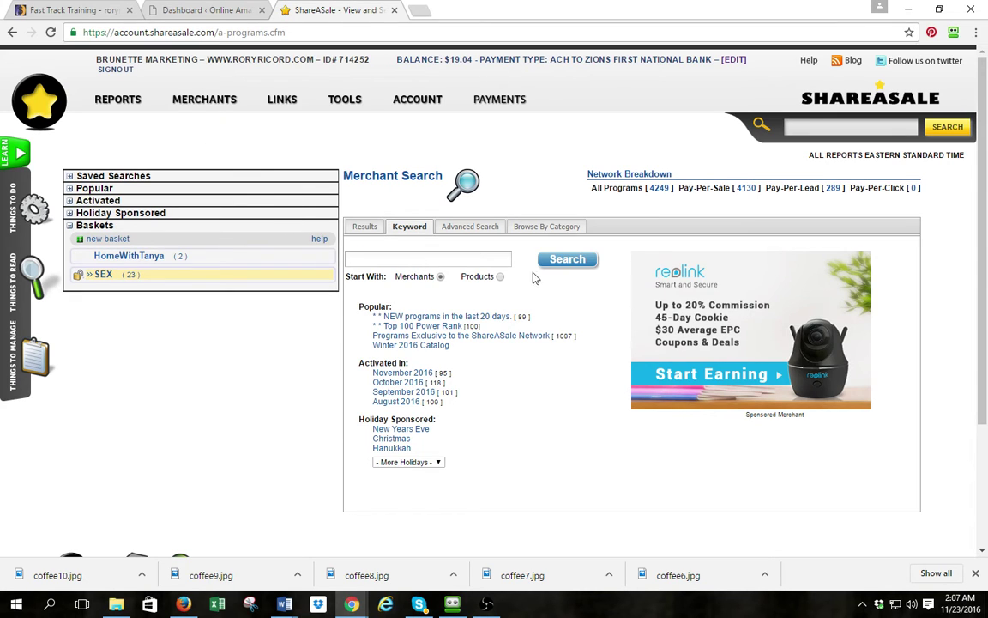
Search merchants by the keyword 'oneck', choosing onecklace.com from the suggestions
click(467, 258)
text(oneck)
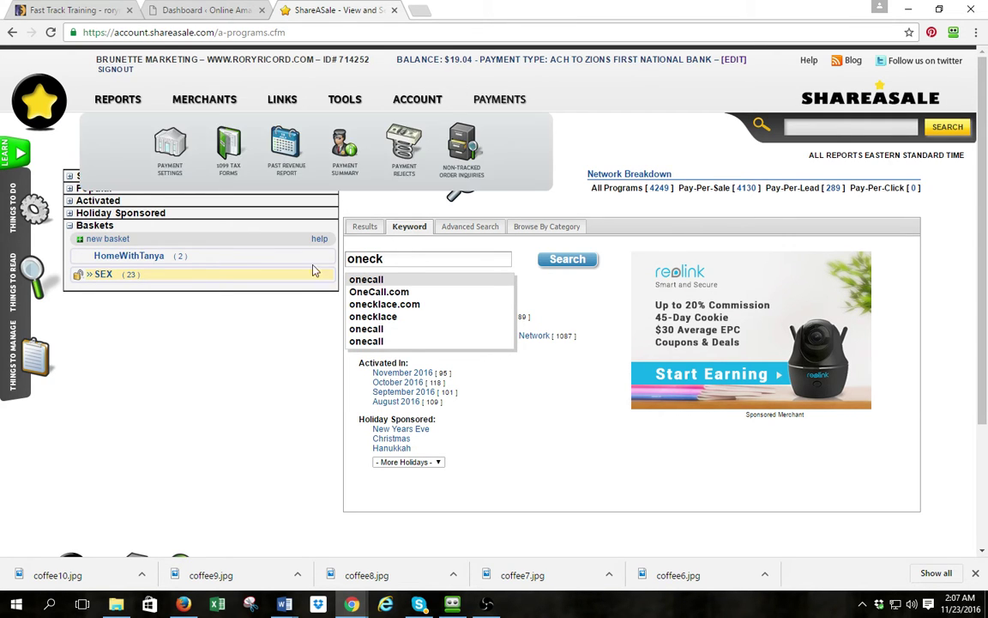
click(403, 304)
click(565, 260)
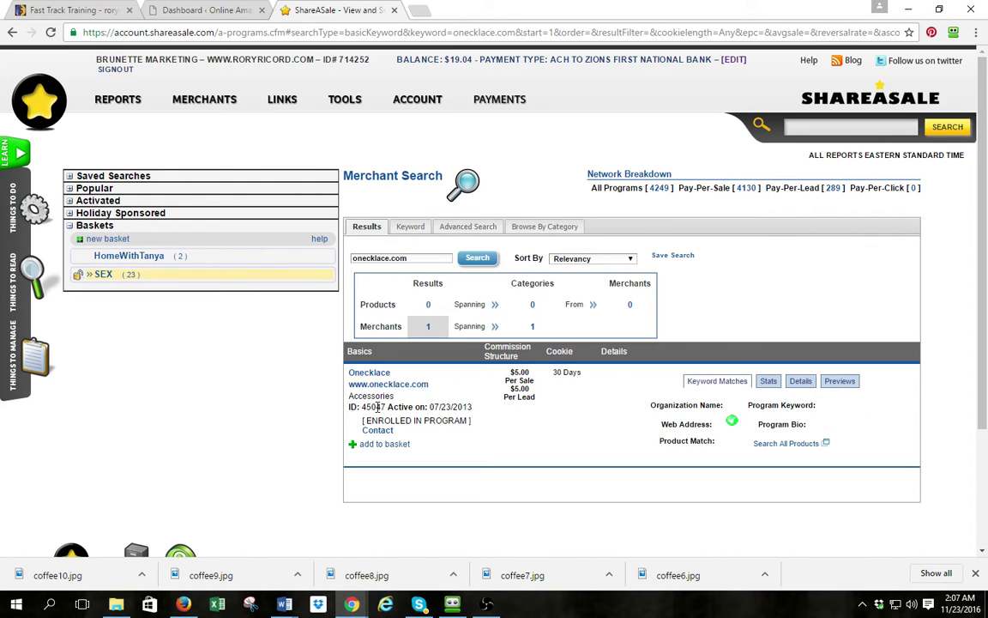
Check Onecklace's enrolled status, preview its website, then open its merchant details page
drag(378, 419, 461, 407)
click(427, 374)
scroll(390, 379, down, 2)
scroll(420, 395, up, 2)
click(379, 384)
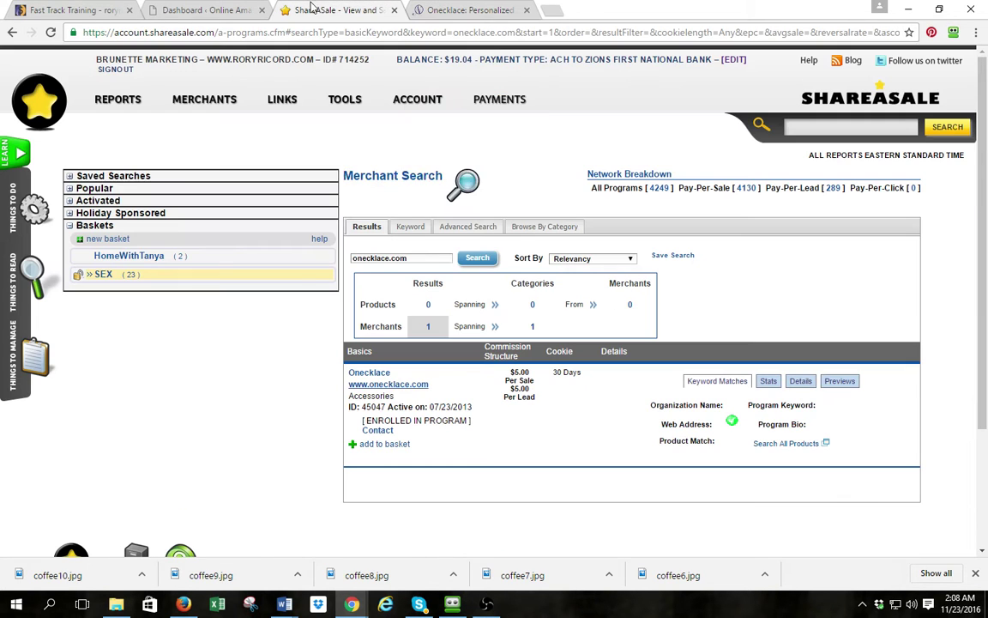
click(347, 11)
click(373, 374)
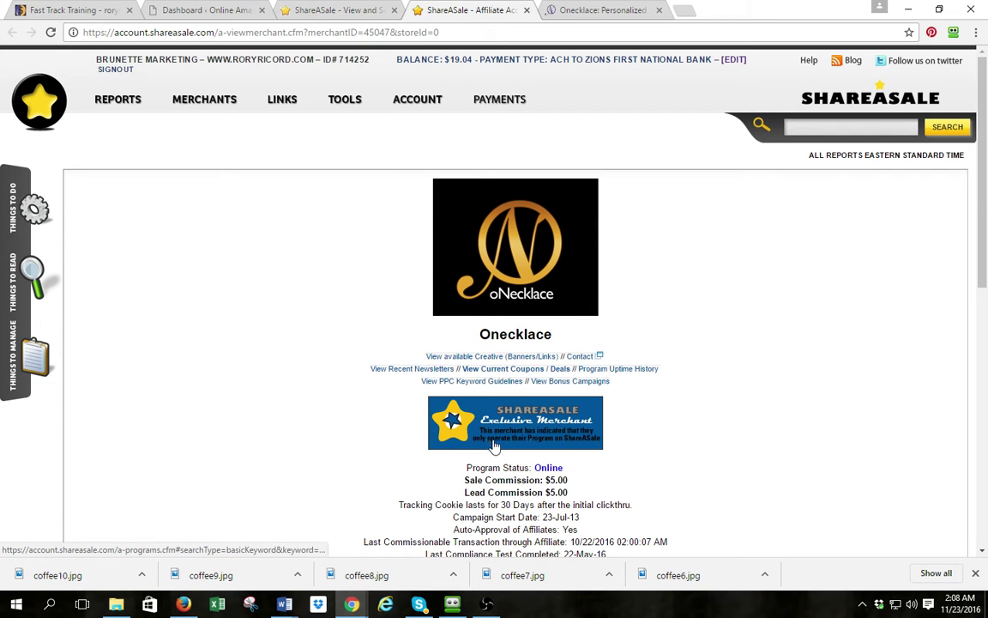
Select the click-only affiliate URL of the Onecklace Christmas banner from the available creatives
click(531, 359)
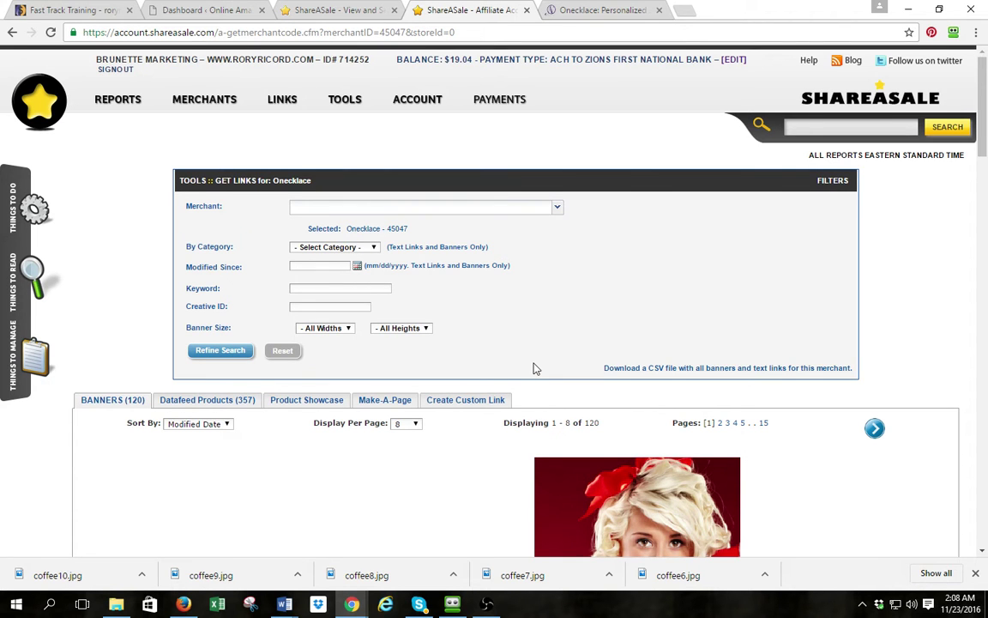
scroll(534, 368, down, 3)
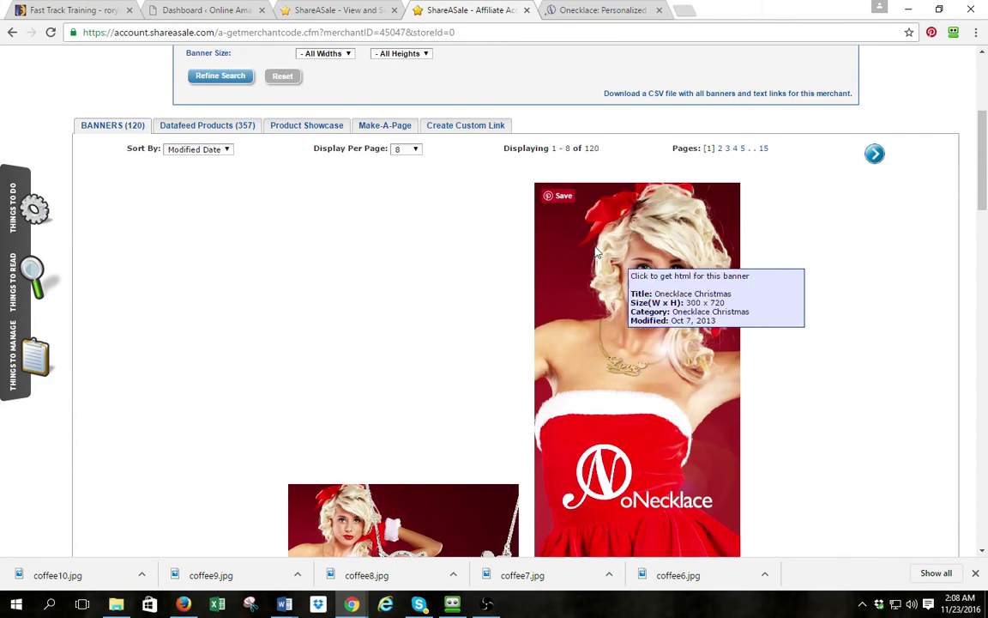
scroll(618, 244, down, 3)
click(642, 237)
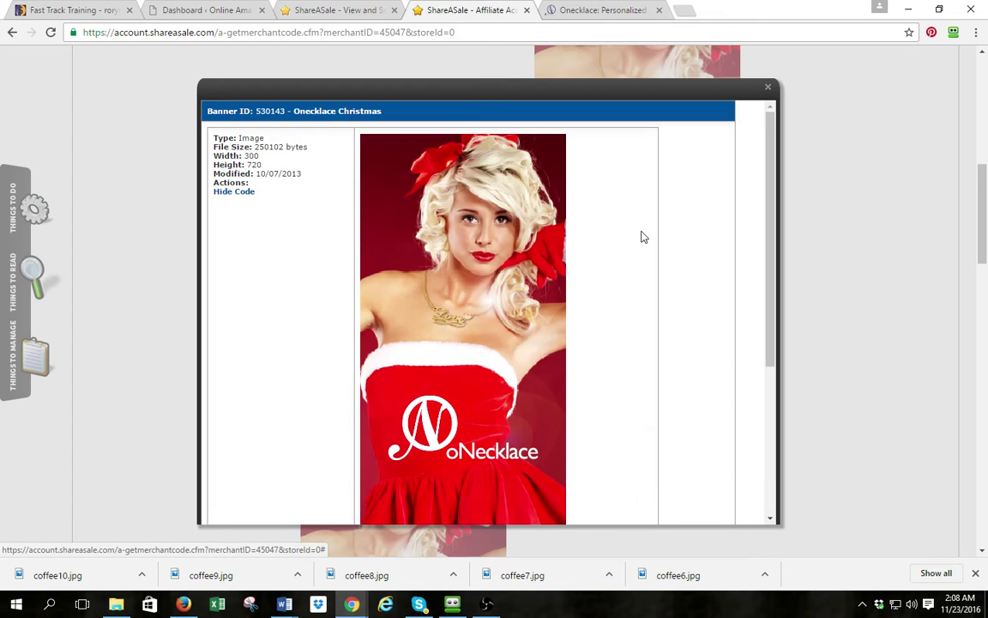
scroll(347, 165, down, 3)
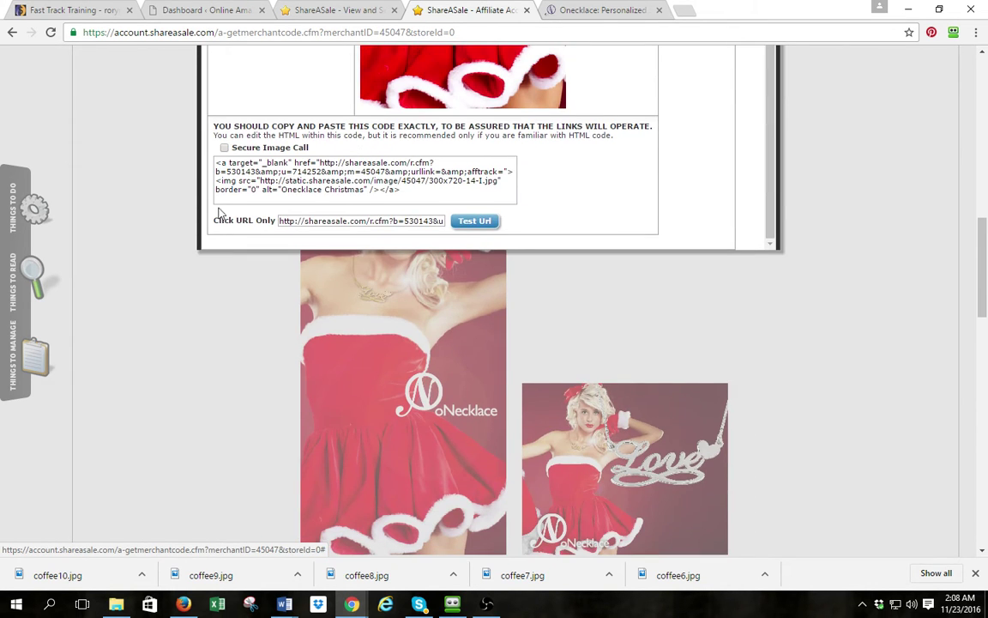
click(280, 220)
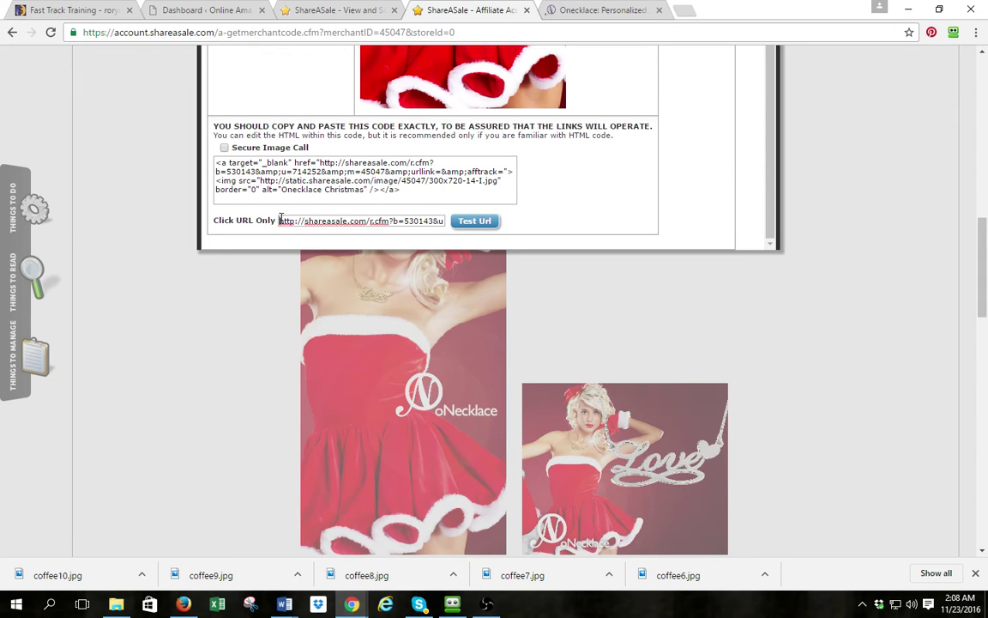
drag(280, 220, 685, 247)
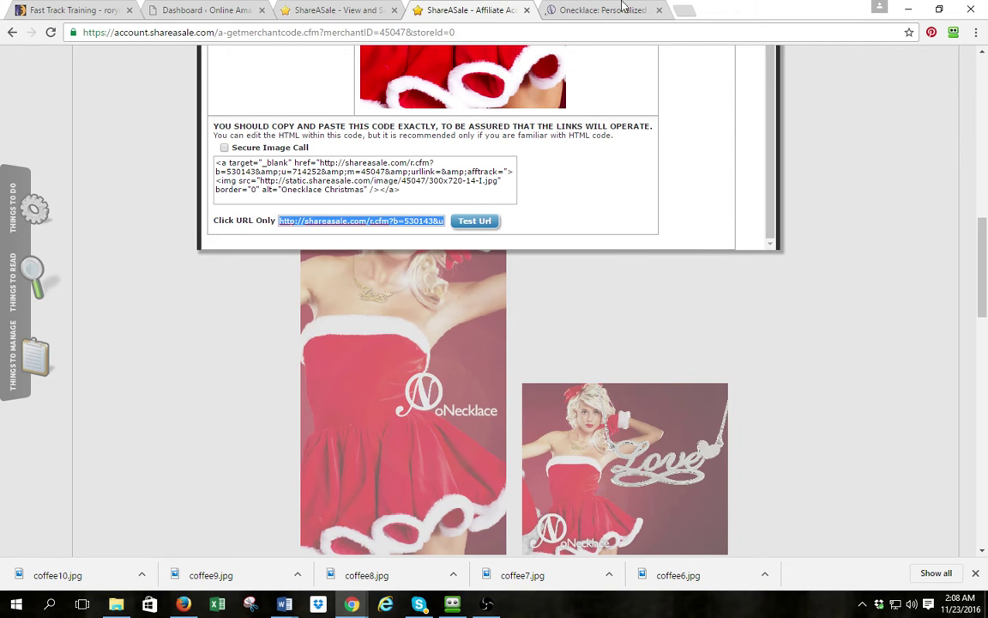
Load the affiliate URL in a new tab to confirm it reaches onecklace.com, then return to WordPress
click(684, 9)
text(http://shareasale.com/r.cfm?b=530143&u=714252&m=45047&urllink=&afftrack=)
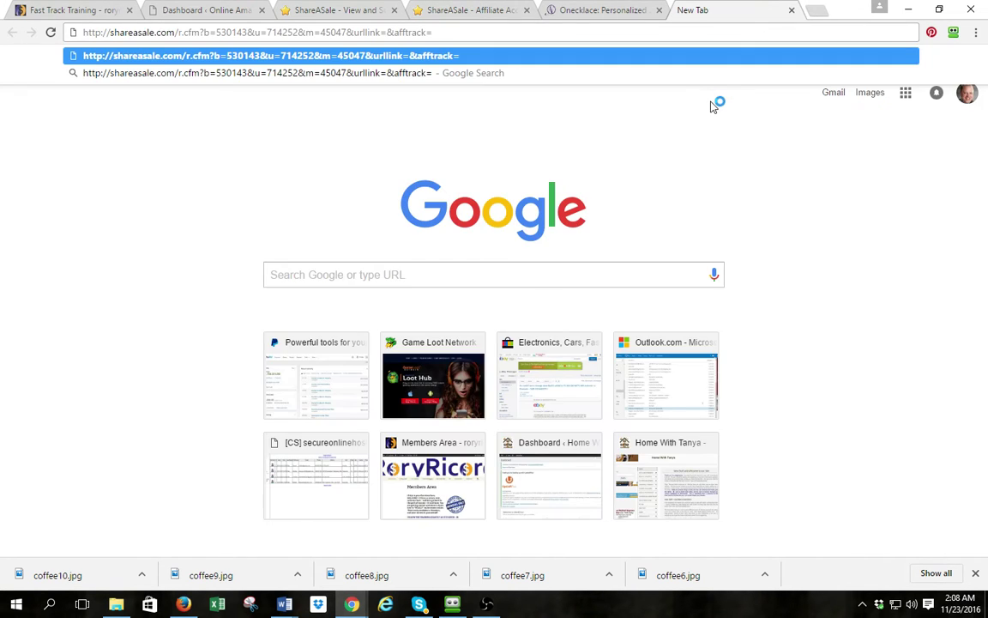
key(Return)
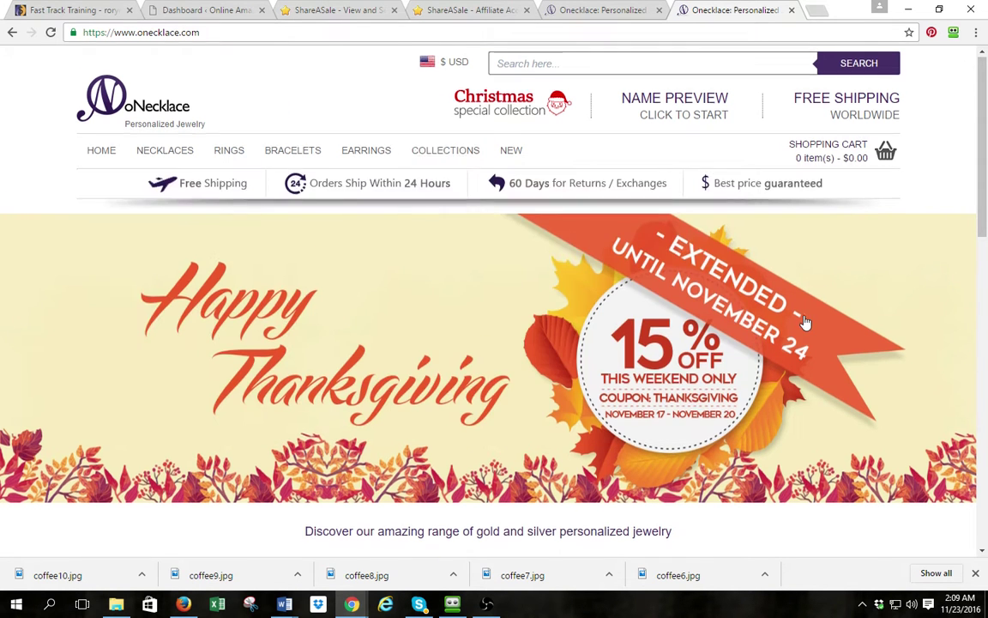
scroll(804, 318, down, 3)
scroll(725, 283, up, 3)
key(F5)
click(183, 15)
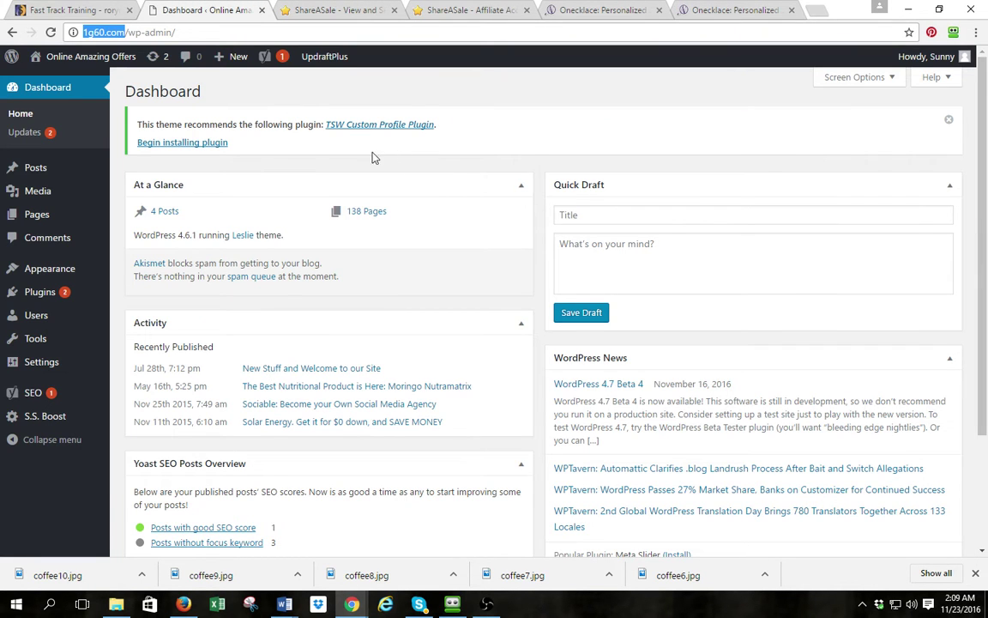
Go through the live site's CLOTHING AND APPAREL section to the ONecklace page and edit it
click(52, 84)
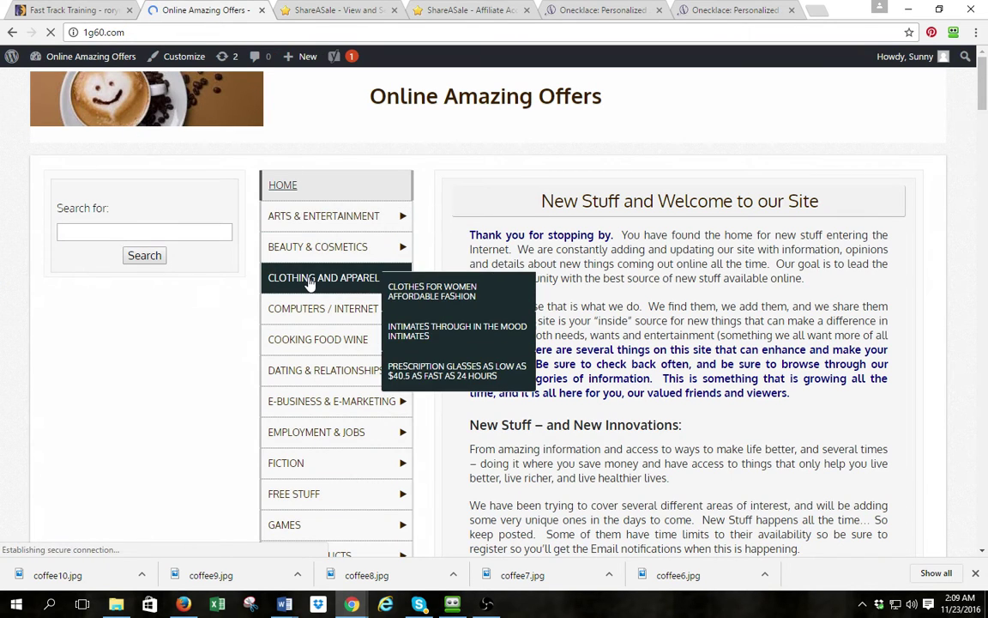
click(310, 284)
scroll(324, 280, down, 3)
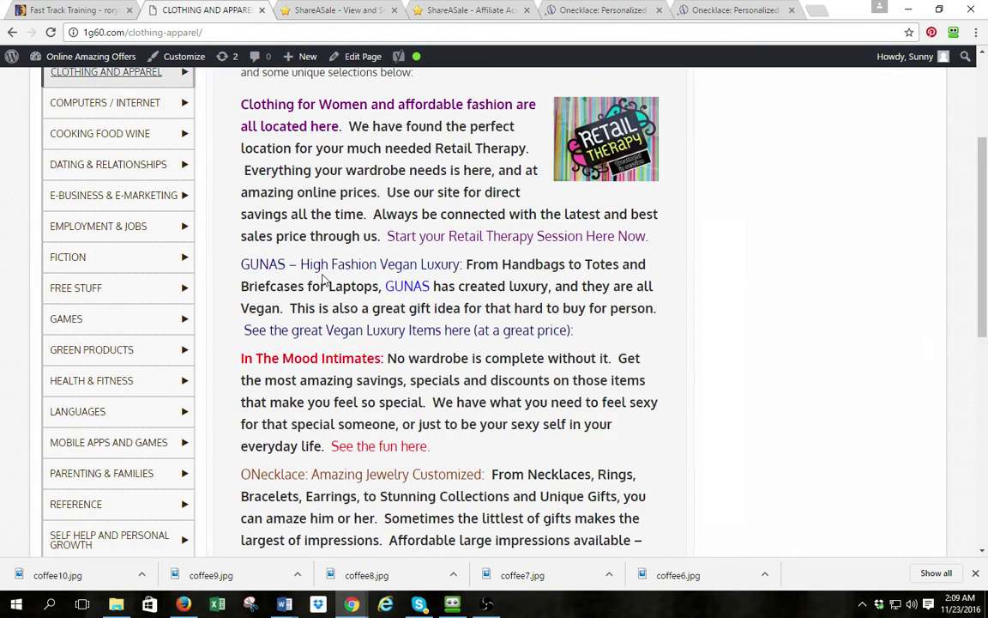
scroll(324, 280, down, 3)
click(333, 343)
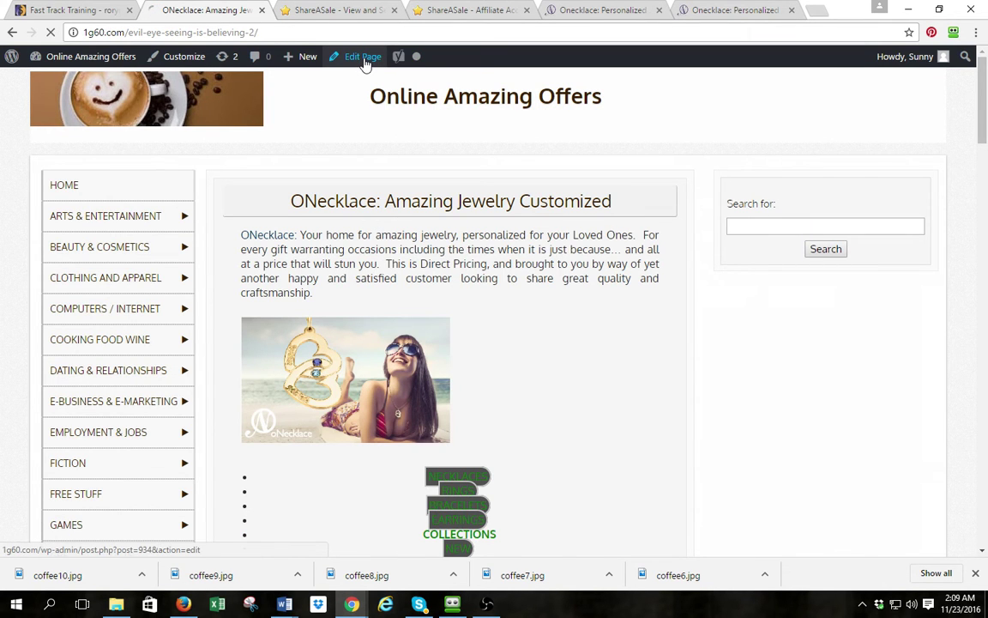
click(363, 58)
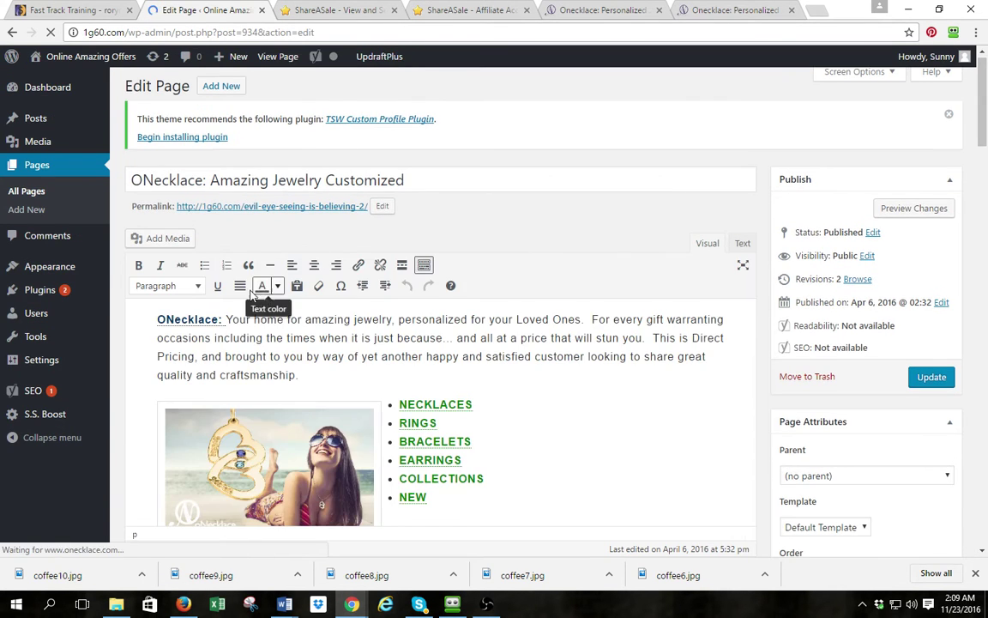
Inspect the ONecklace: link's shareasale.com URL in its link options without changes, then go back to ShareASale
double_click(187, 320)
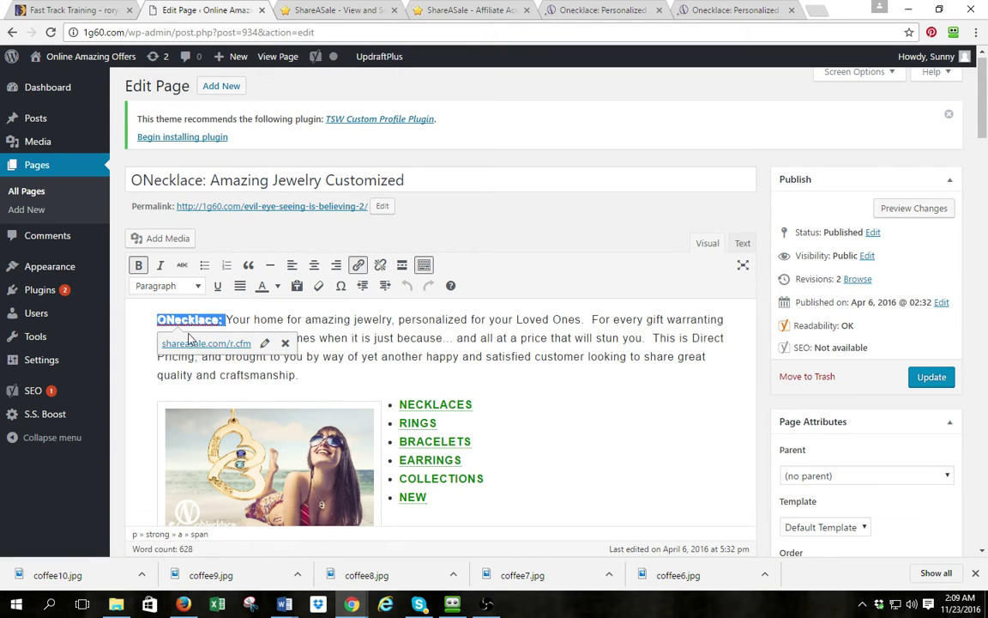
click(268, 346)
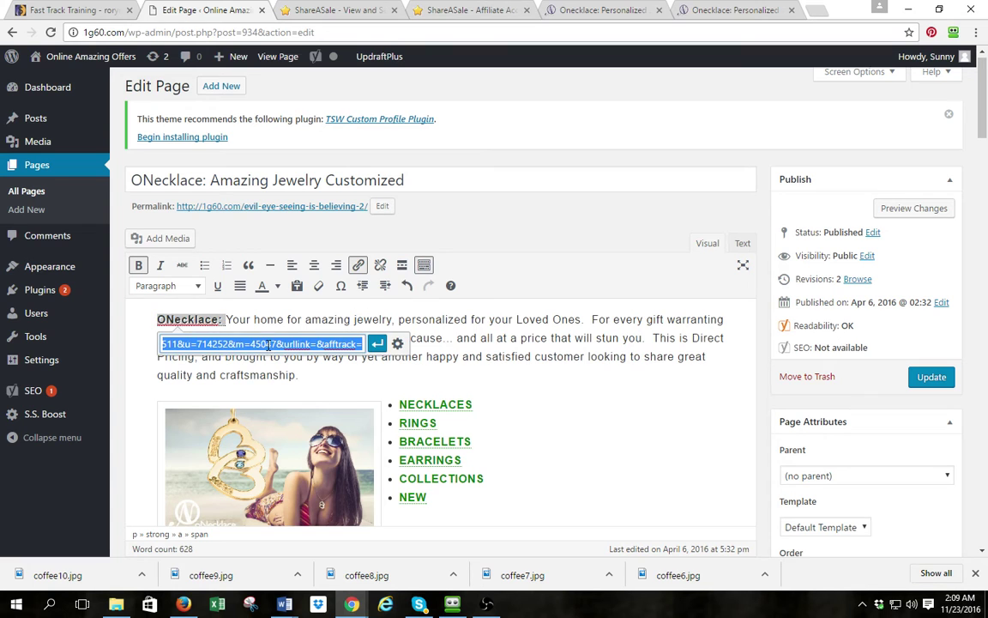
click(398, 343)
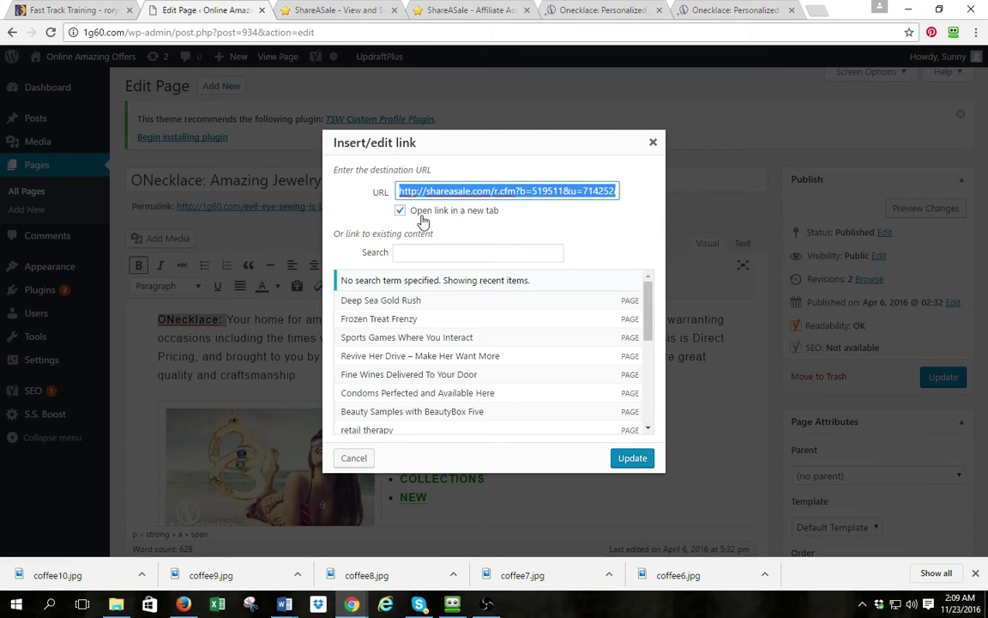
click(654, 143)
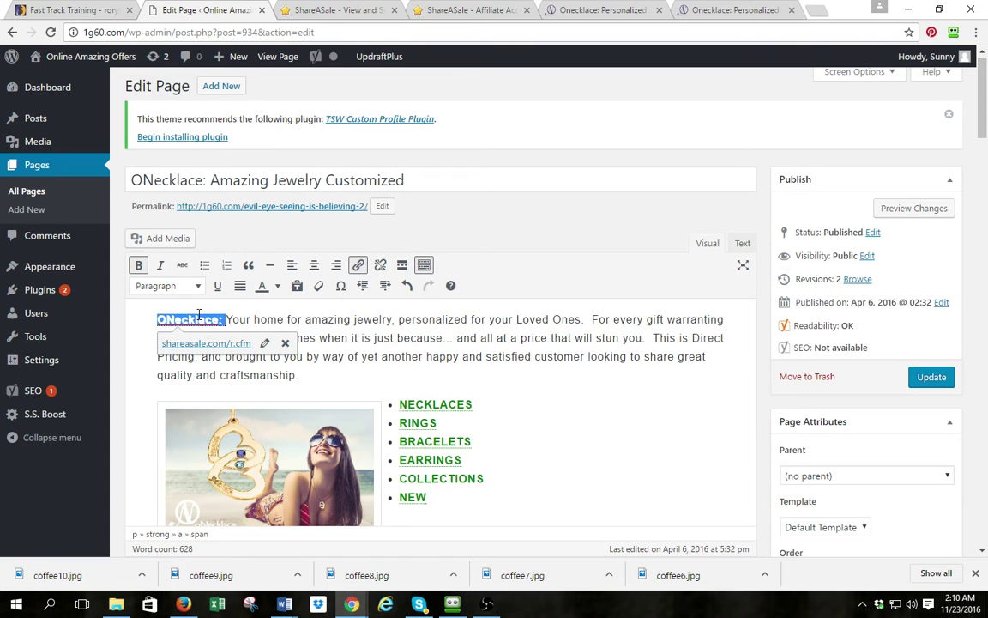
click(308, 11)
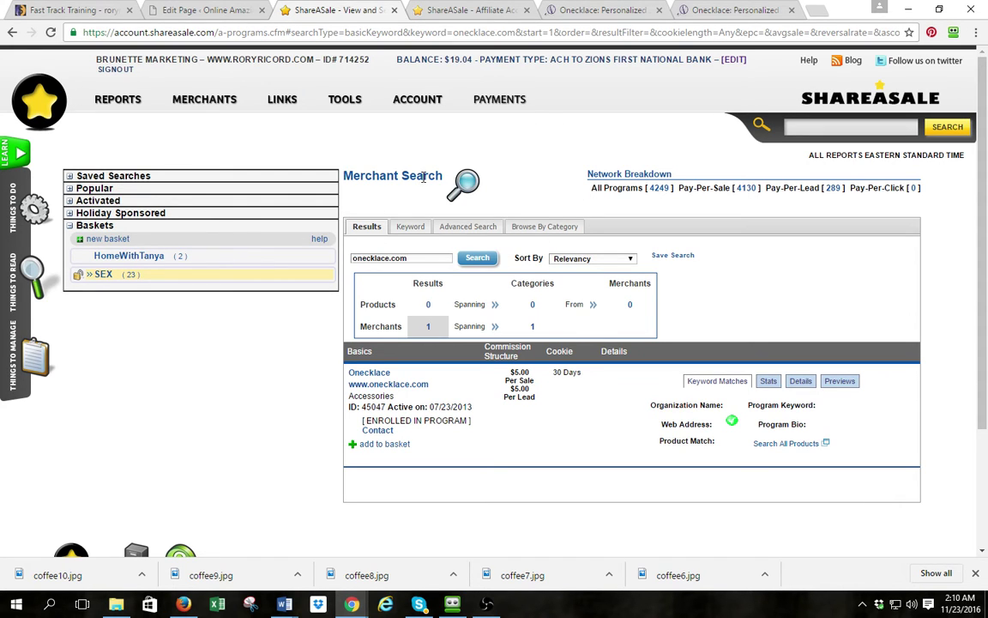
Search ShareASale merchants for the keyword 'clothing', returning 709 merchants
mouse_move(198, 109)
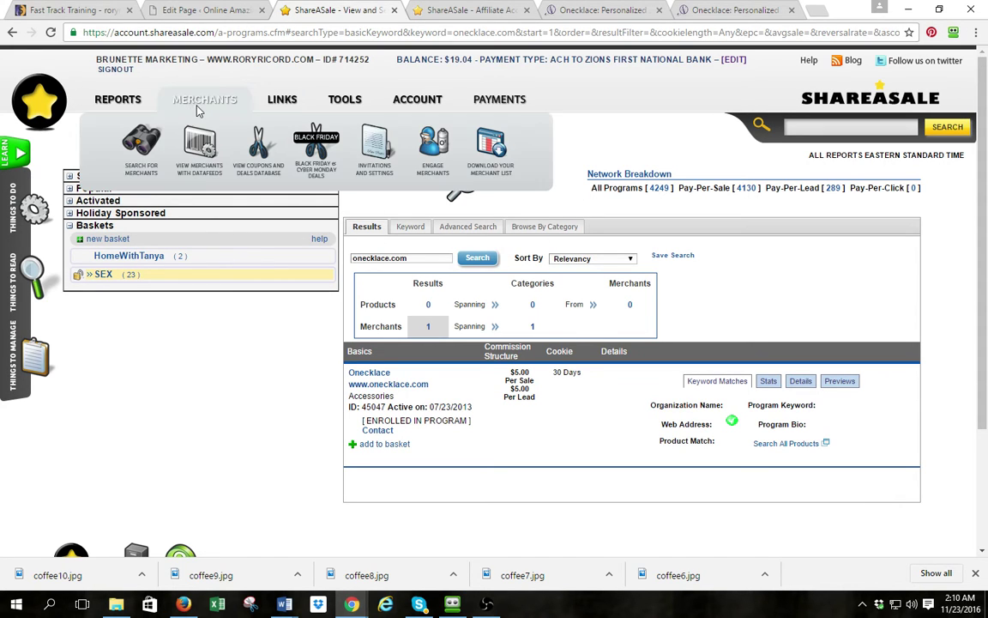
click(126, 133)
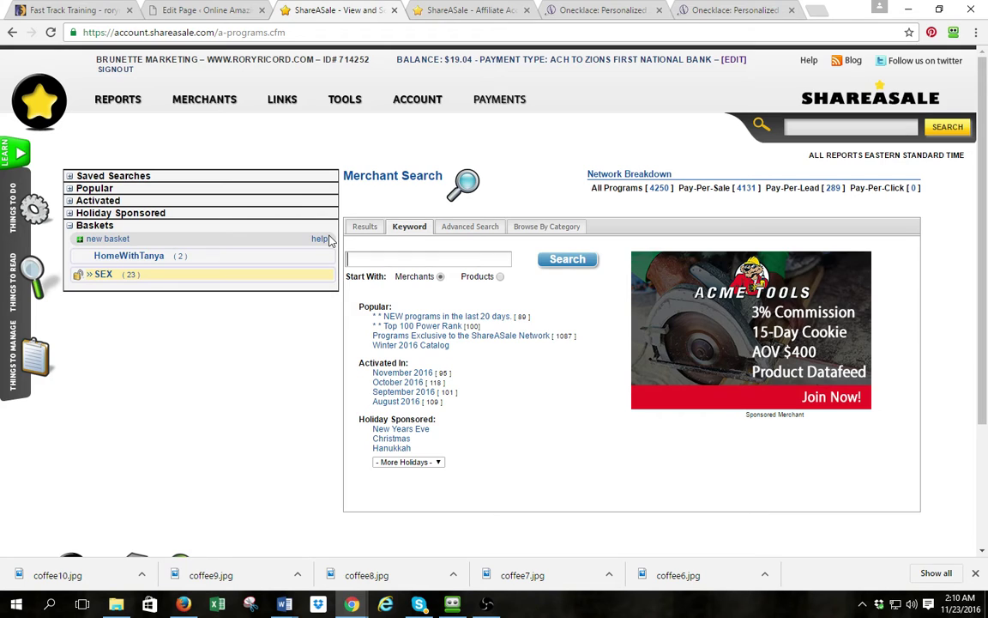
text(lothing)
click(558, 265)
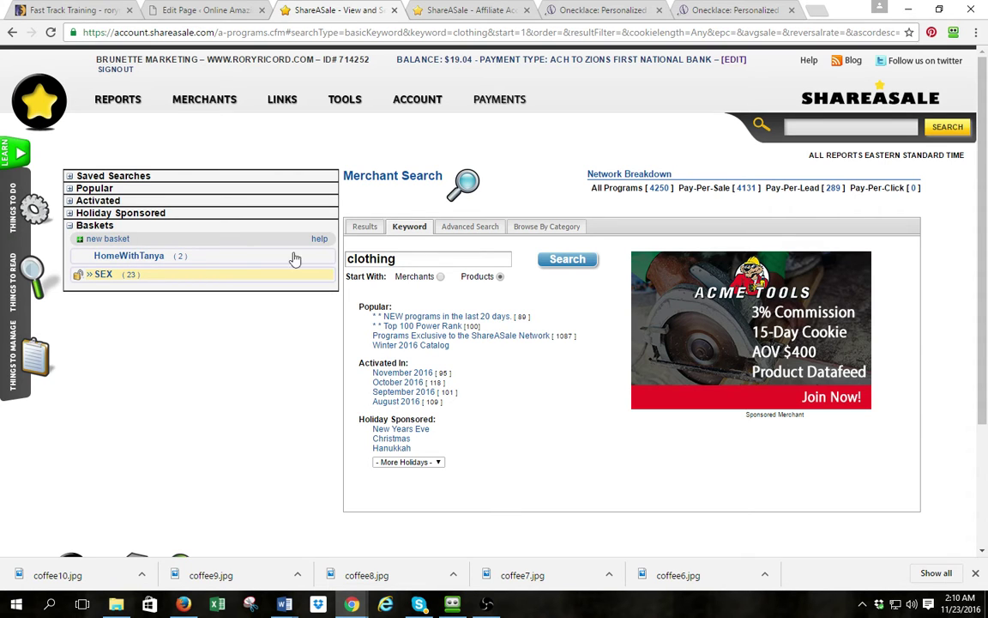
key(Return)
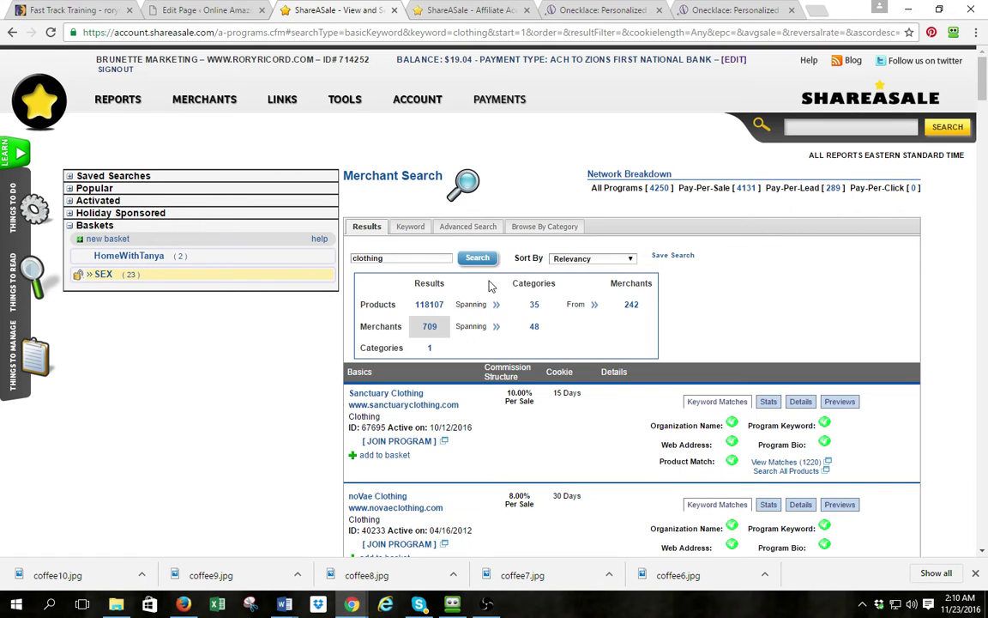
Scroll the clothing merchant results down toward the Yoga Clothing for You listing
scroll(393, 327, down, 4)
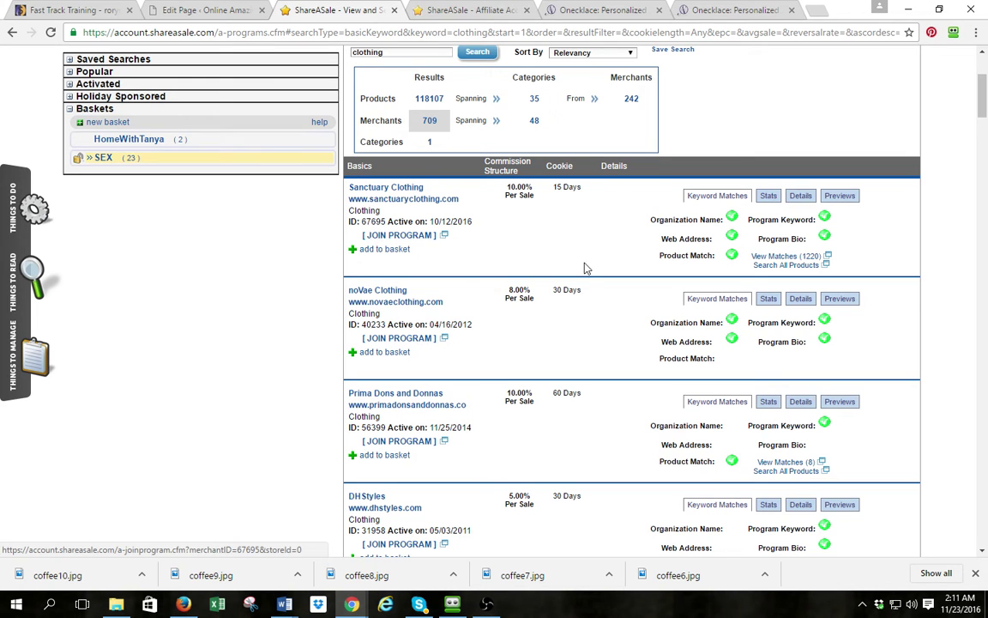
scroll(583, 269, down, 3)
scroll(470, 243, down, 2)
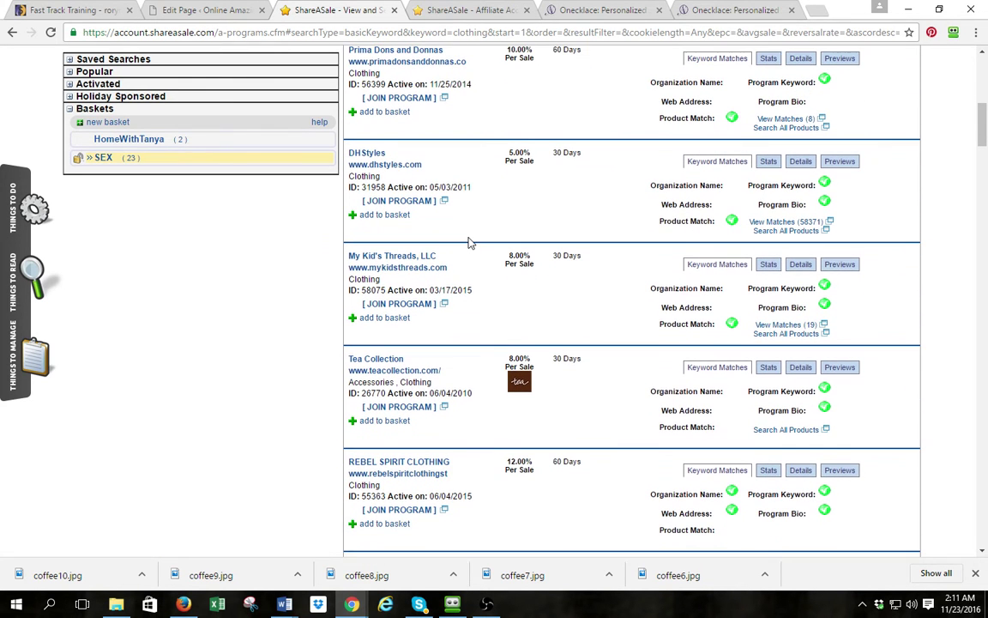
scroll(470, 244, down, 2)
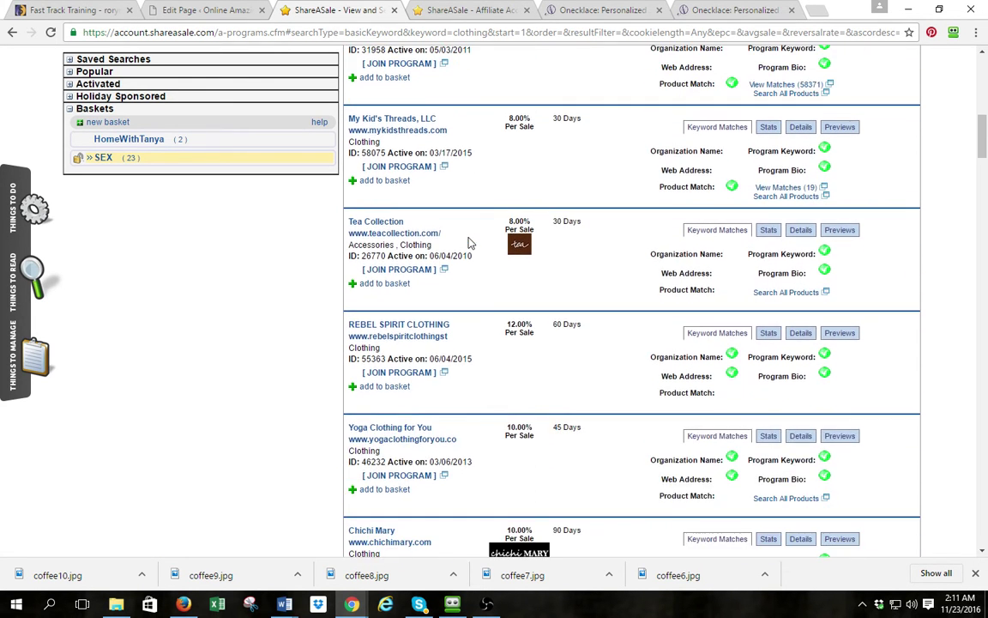
scroll(470, 243, down, 3)
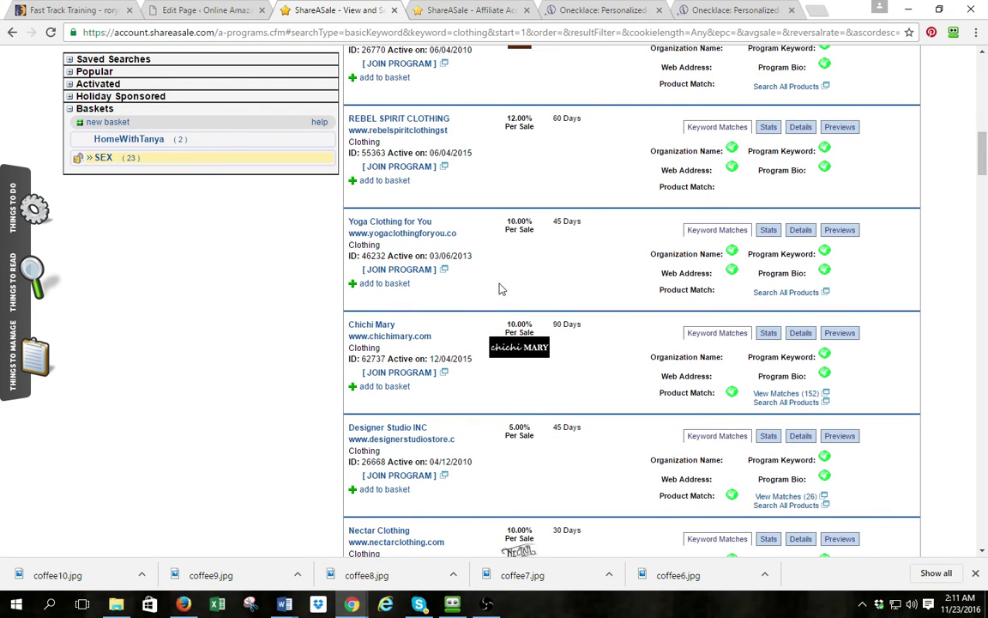
click(409, 234)
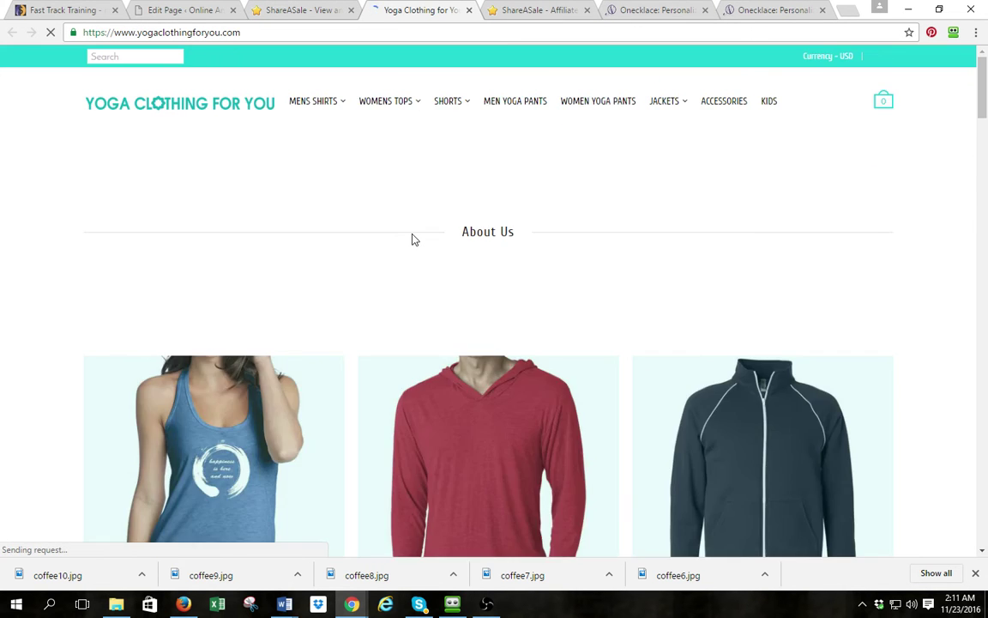
scroll(412, 239, down, 5)
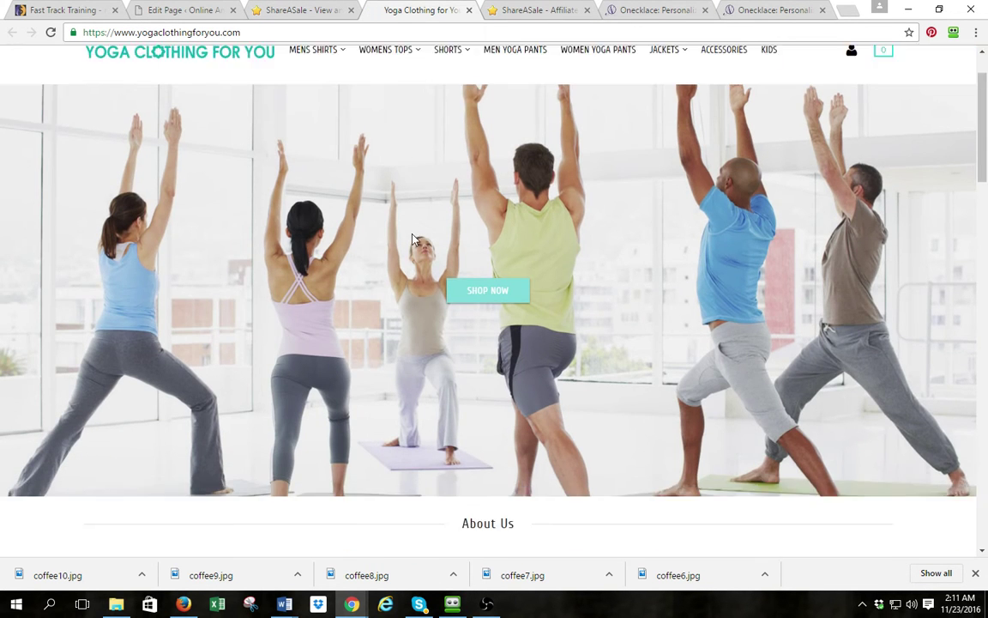
scroll(414, 238, down, 2)
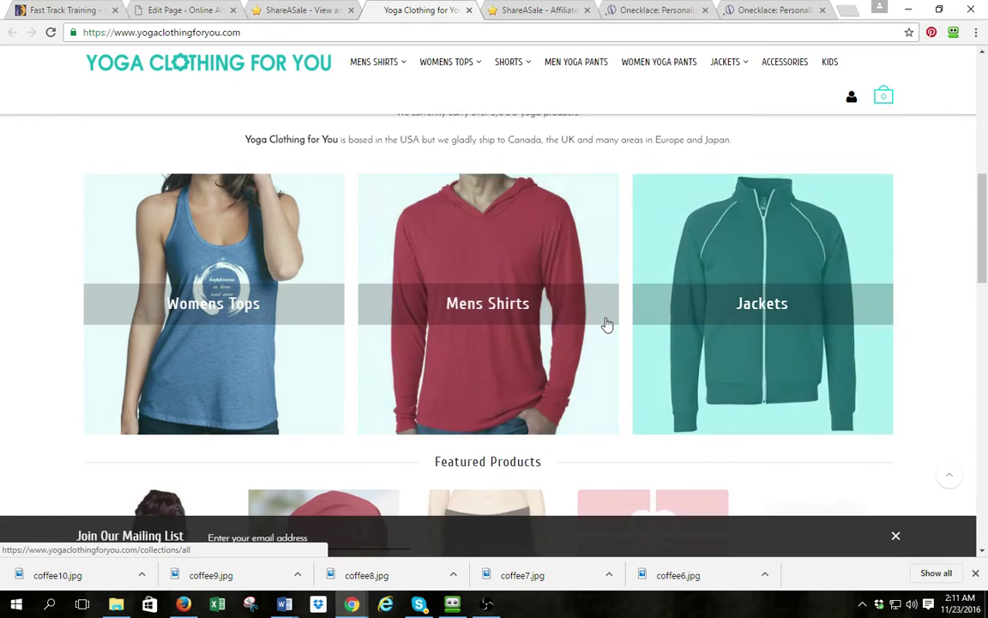
scroll(580, 372, down, 4)
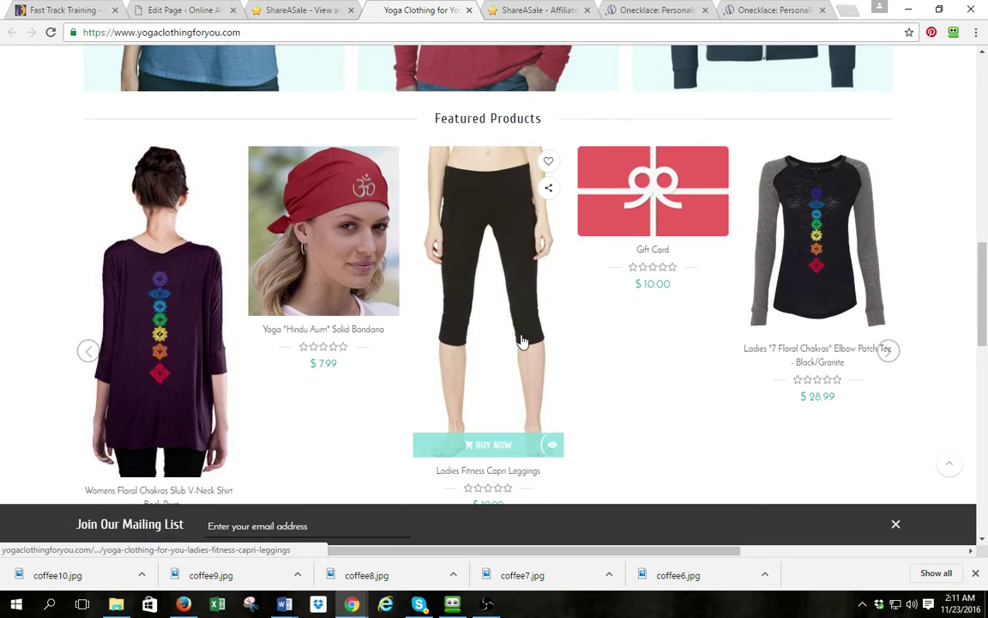
scroll(521, 340, up, 10)
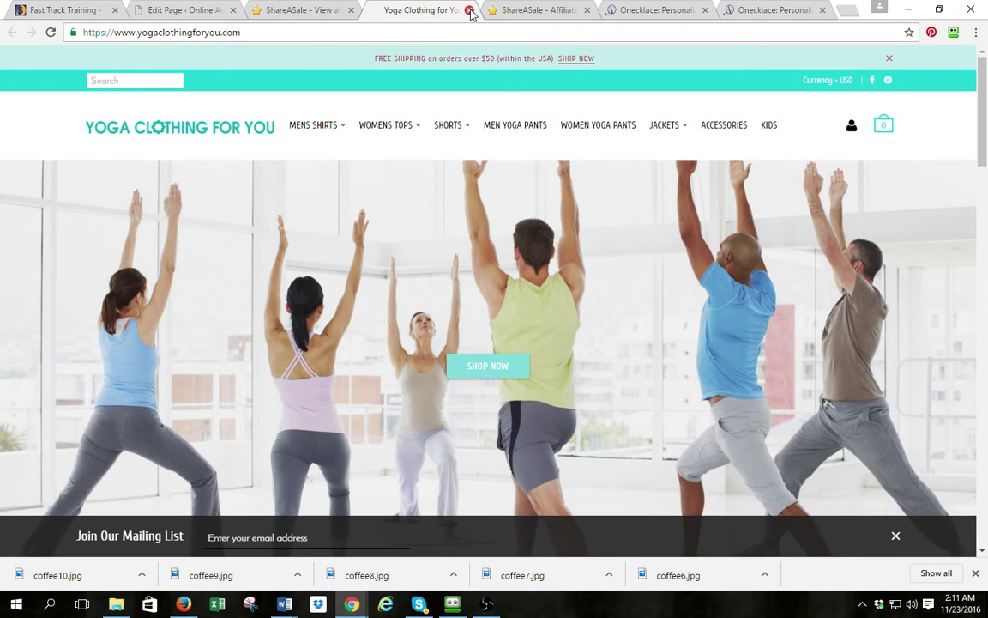
click(469, 10)
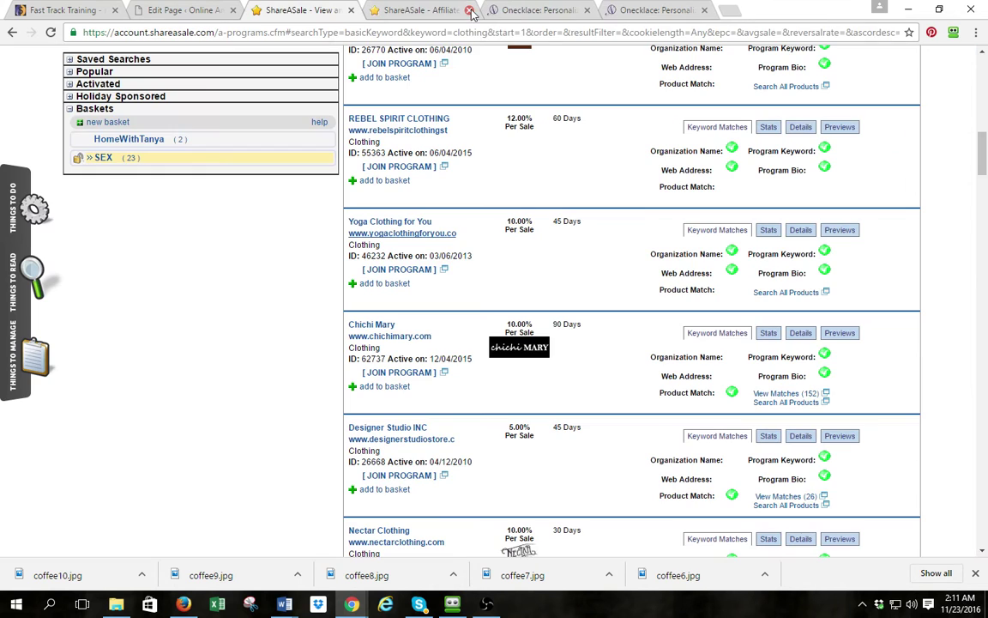
Open the Yoga Clothing for You join form and write a marketing note about women and family items
click(399, 272)
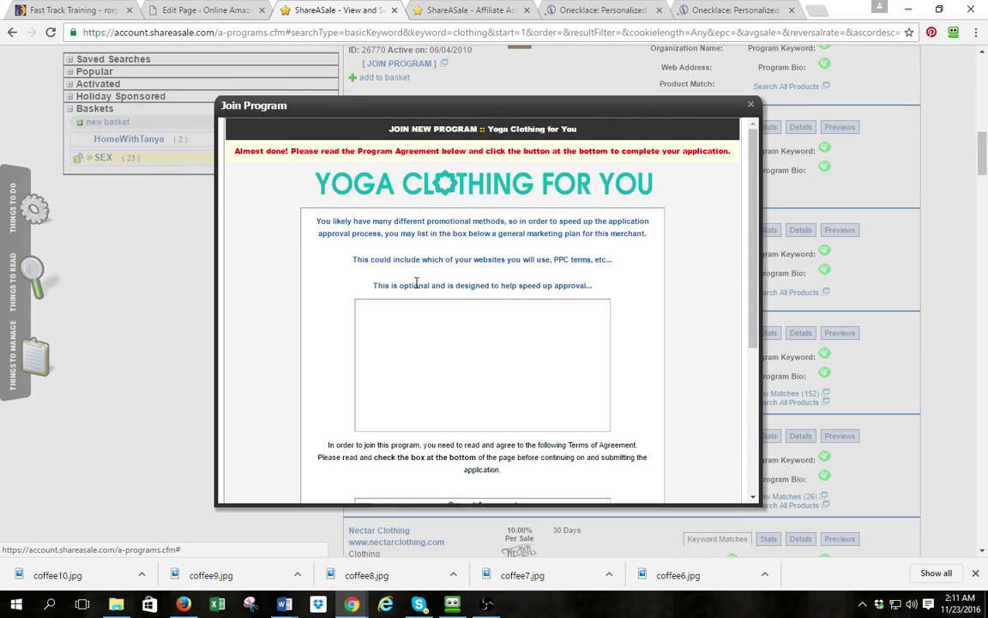
scroll(416, 283, down, 3)
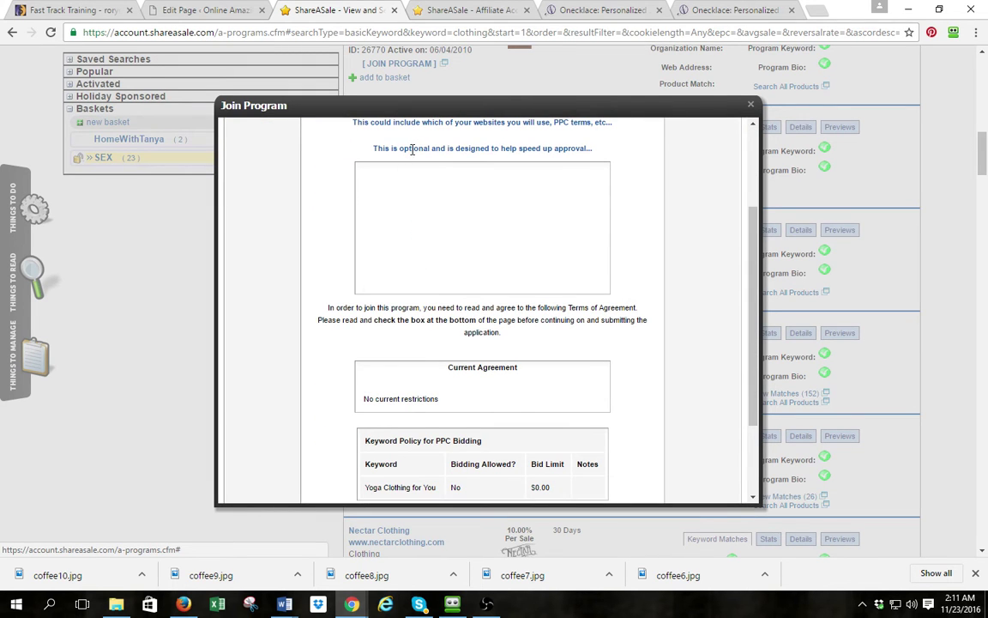
scroll(432, 266, down, 5)
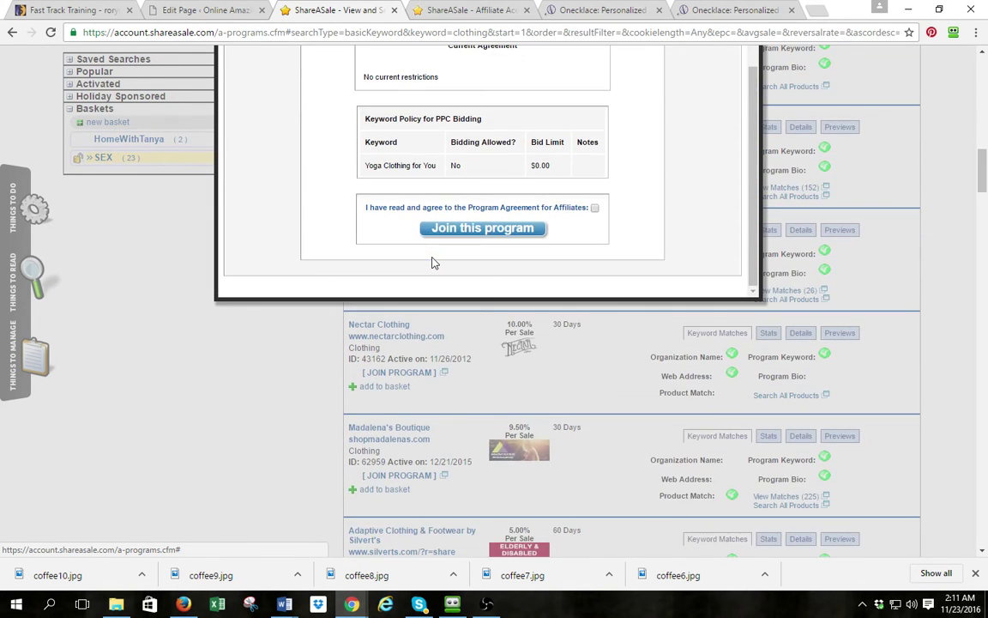
scroll(414, 156, up, 5)
scroll(416, 159, down, 5)
scroll(417, 161, up, 5)
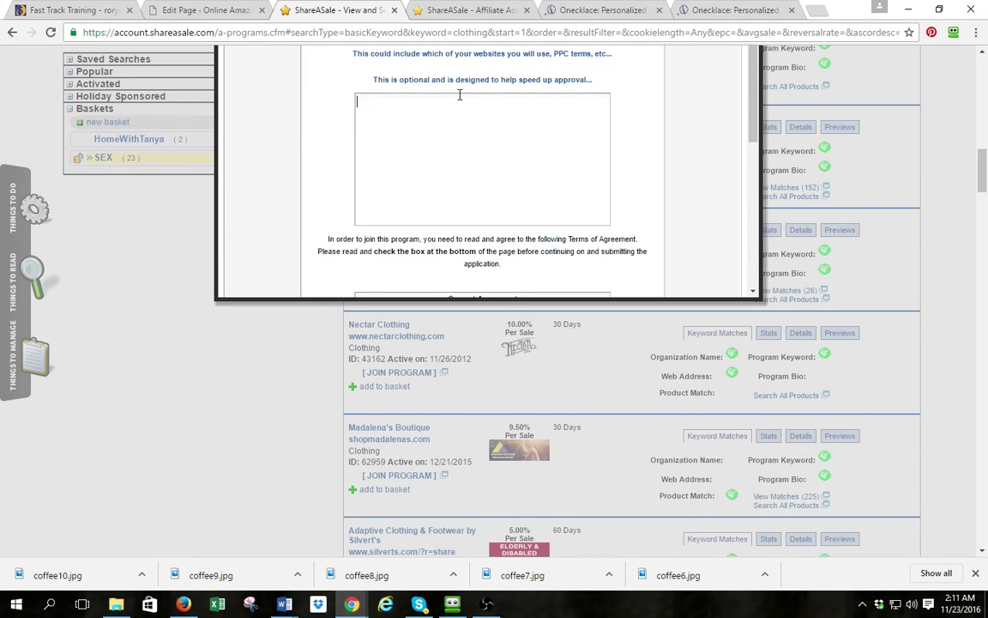
text(unity search and infor)
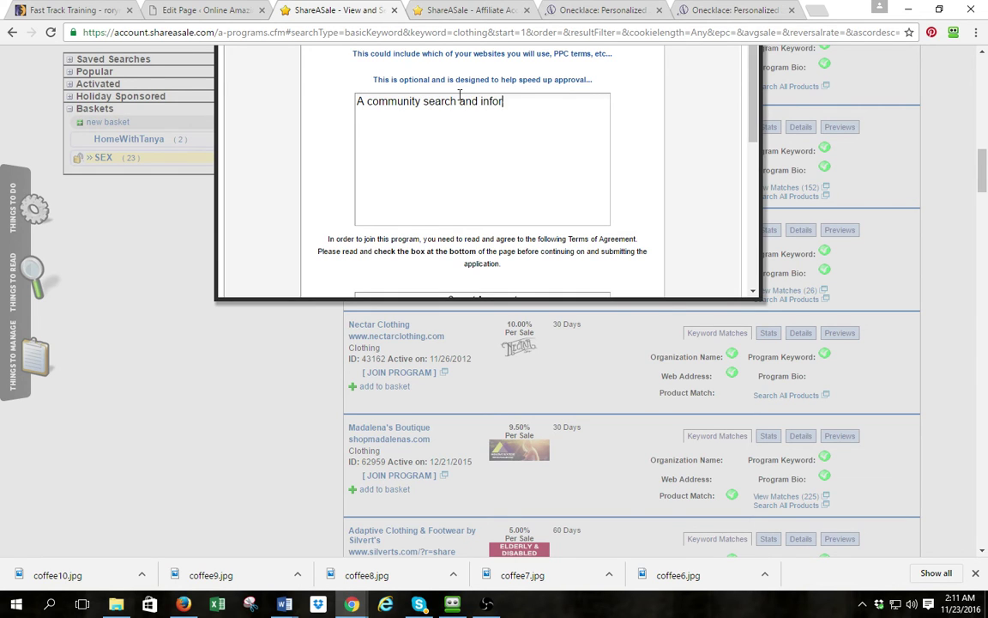
text(mation site.  We special)
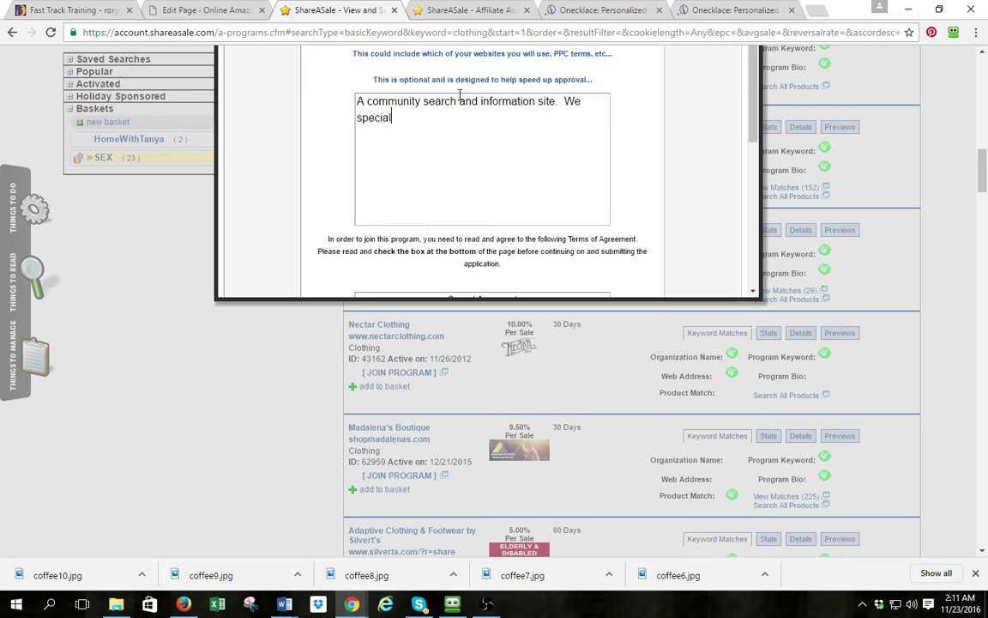
text(ist in)
key(BackSpace)
key(BackSpace)
key(BackSpace)
key(BackSpace)
key(BackSpace)
key(BackSpace)
key(BackSpace)
text(ize in Women an)
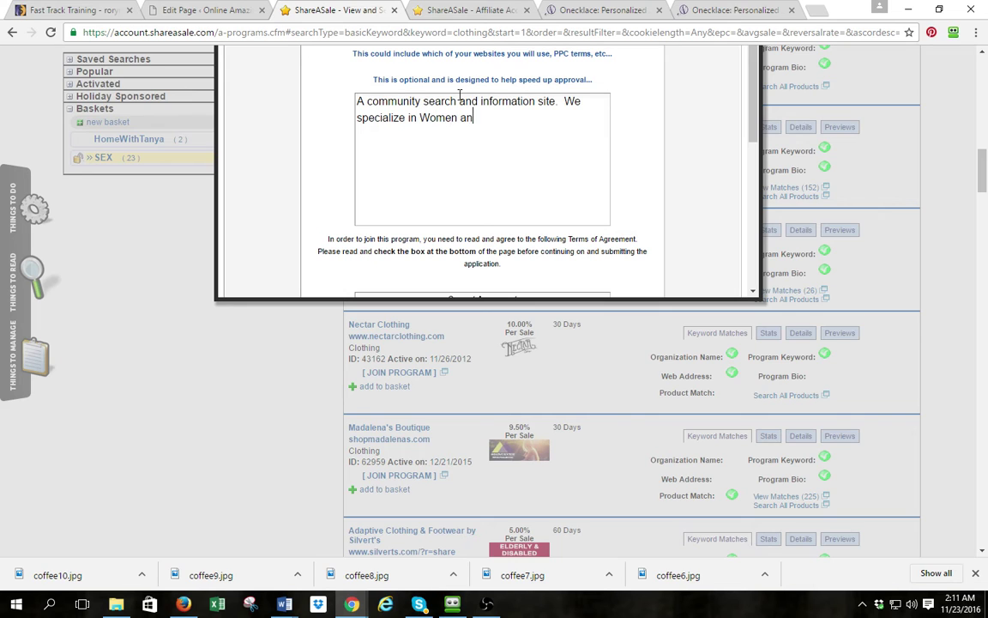
text(d Family items and produc)
text(ts.)
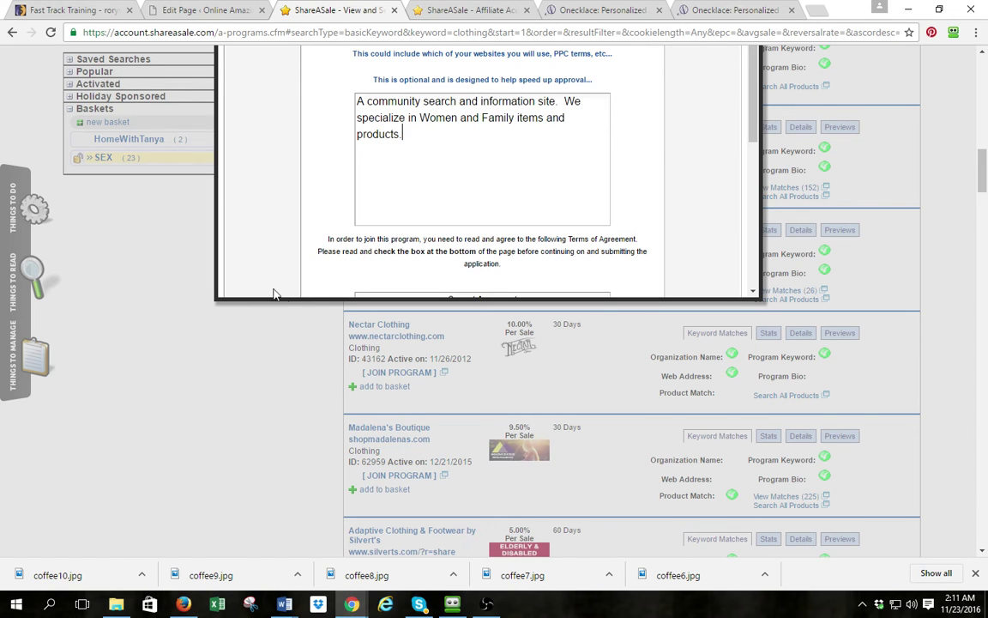
Accept the program agreement, submit the application, and open the program's Get Links page
scroll(661, 145, down, 5)
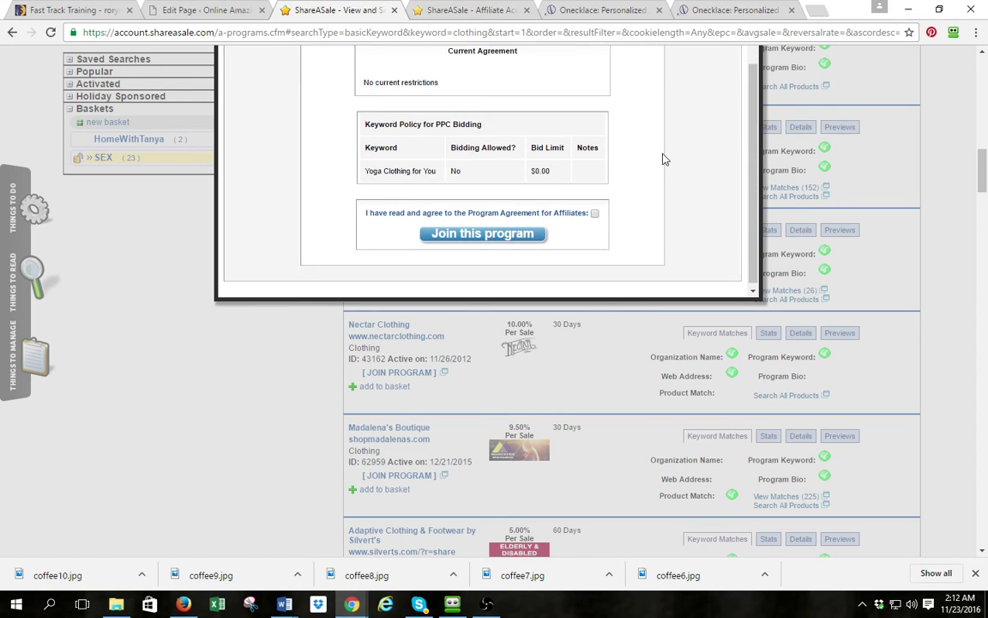
click(595, 209)
click(476, 228)
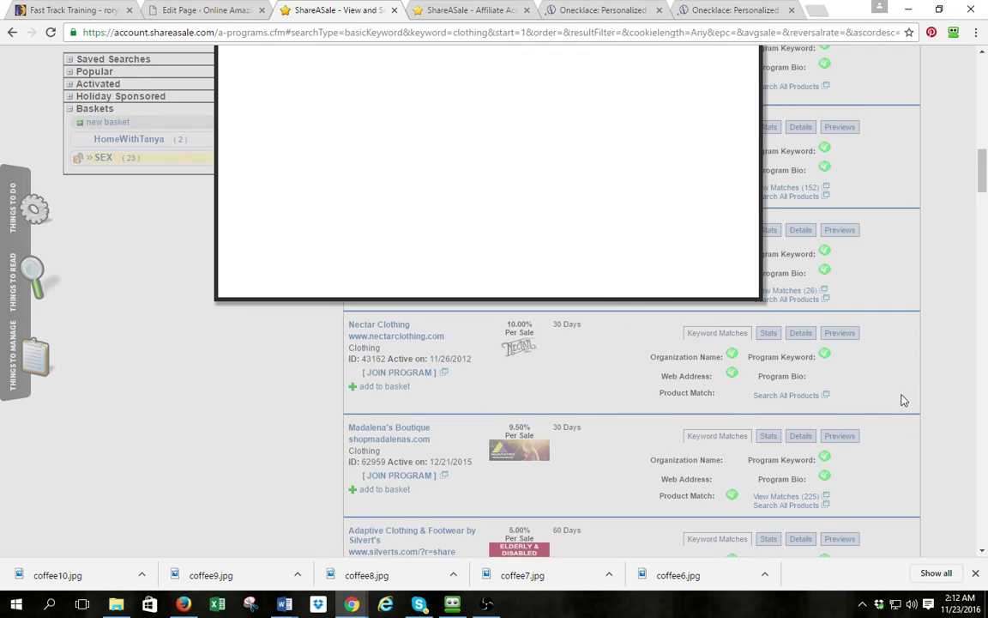
scroll(649, 269, up, 3)
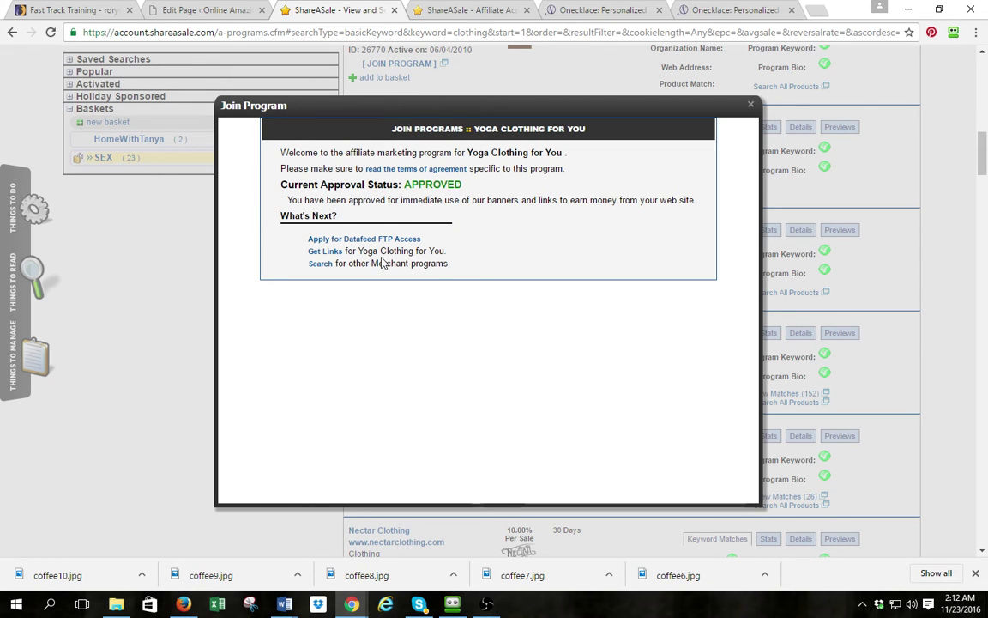
click(325, 250)
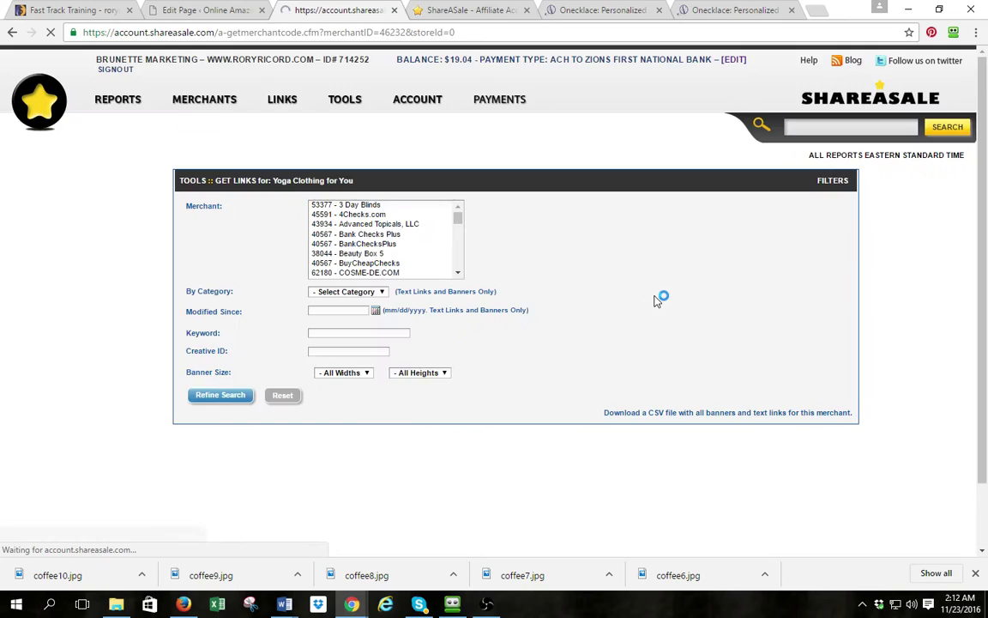
Show the Ladies Yoga Pants link's HTML code and copy the shortest affiliate URL from it
scroll(371, 268, down, 3)
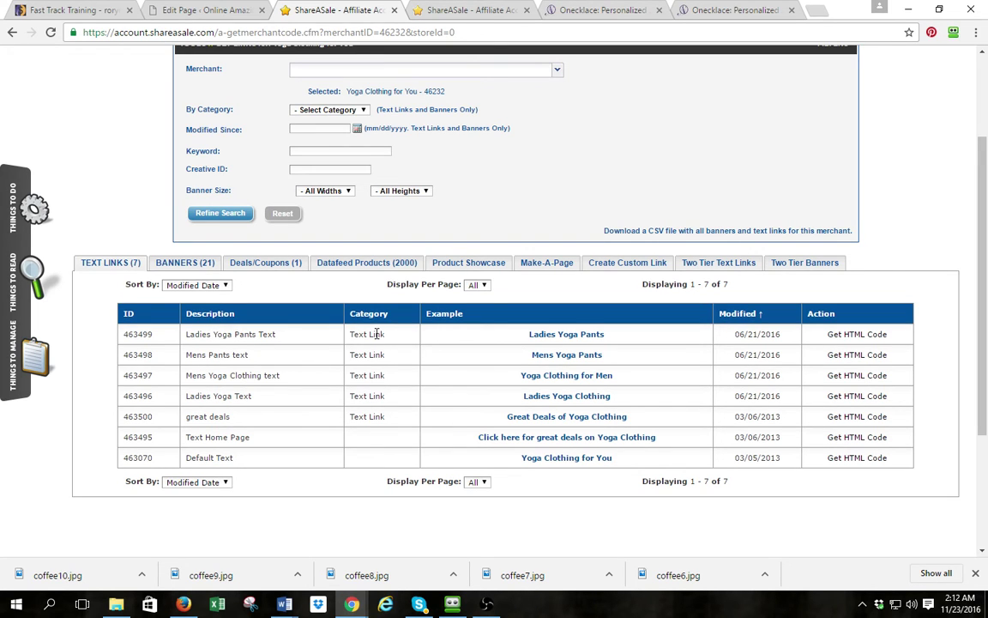
click(842, 336)
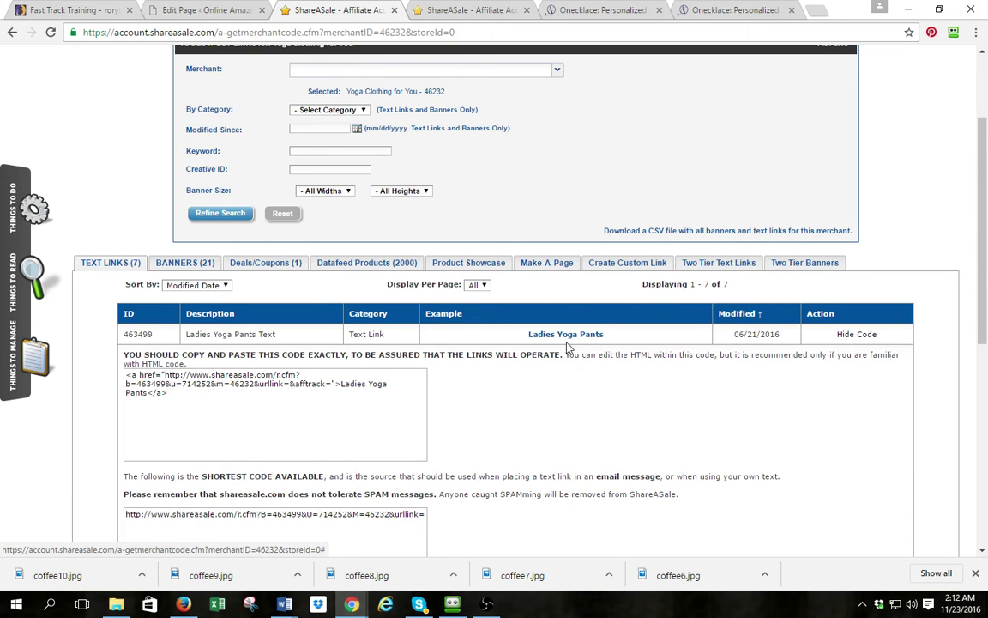
scroll(555, 352, down, 2)
scroll(555, 352, down, 1)
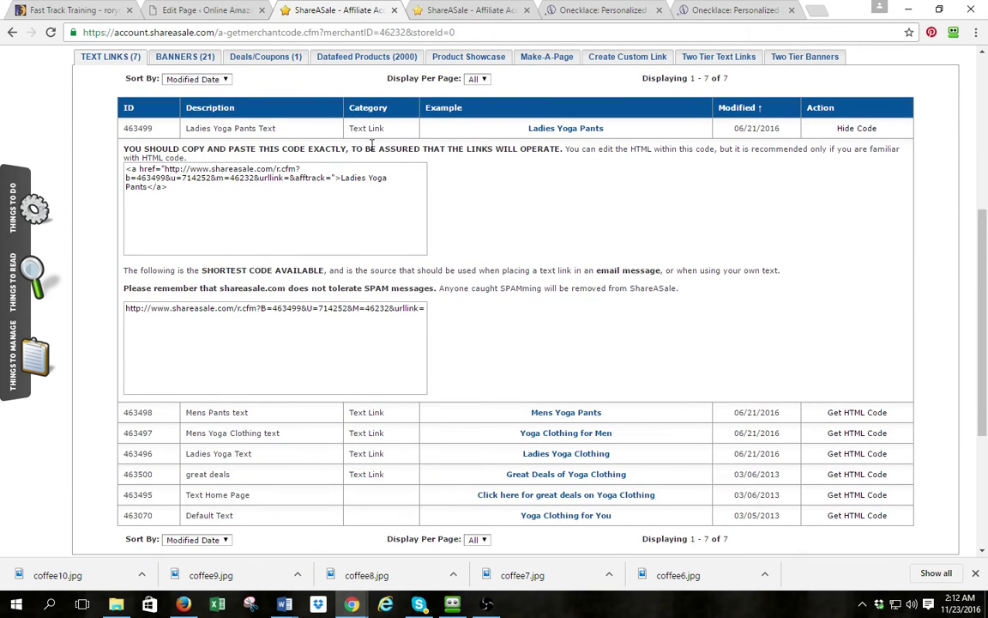
click(199, 179)
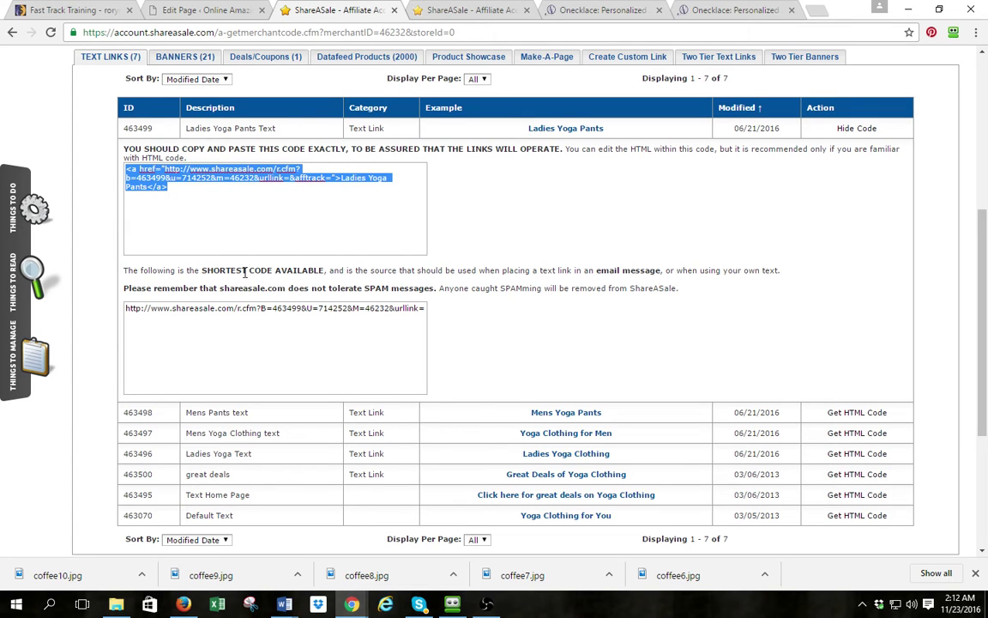
drag(123, 270, 326, 270)
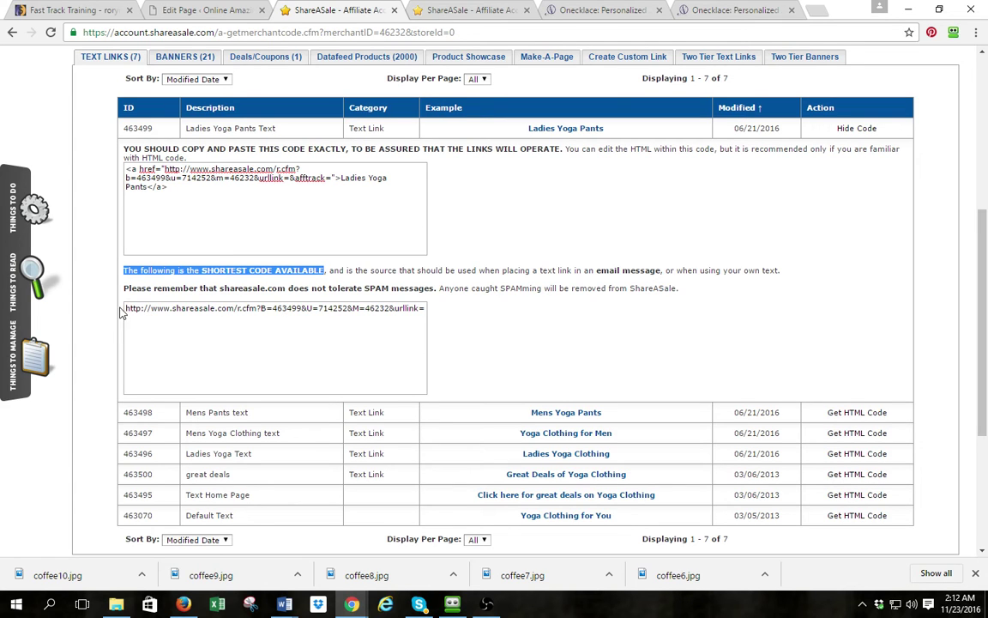
drag(125, 308, 429, 317)
key(ctrl+c)
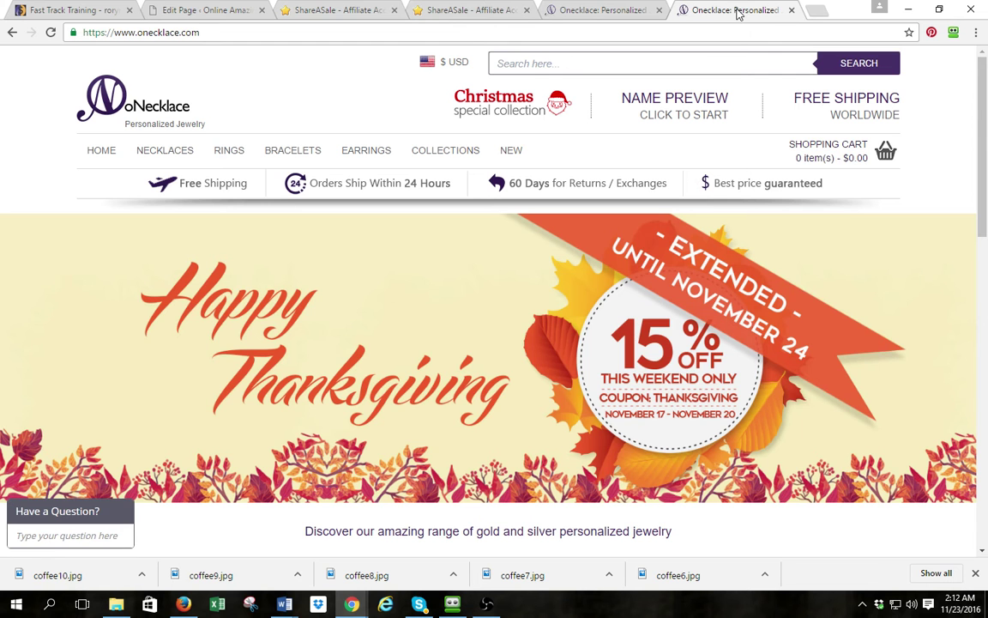
click(735, 10)
Close the duplicate Onecklace tab and load the copied affiliate link, reaching the Womens Yoga Pants collection
click(791, 10)
click(533, 32)
key(ctrl+v)
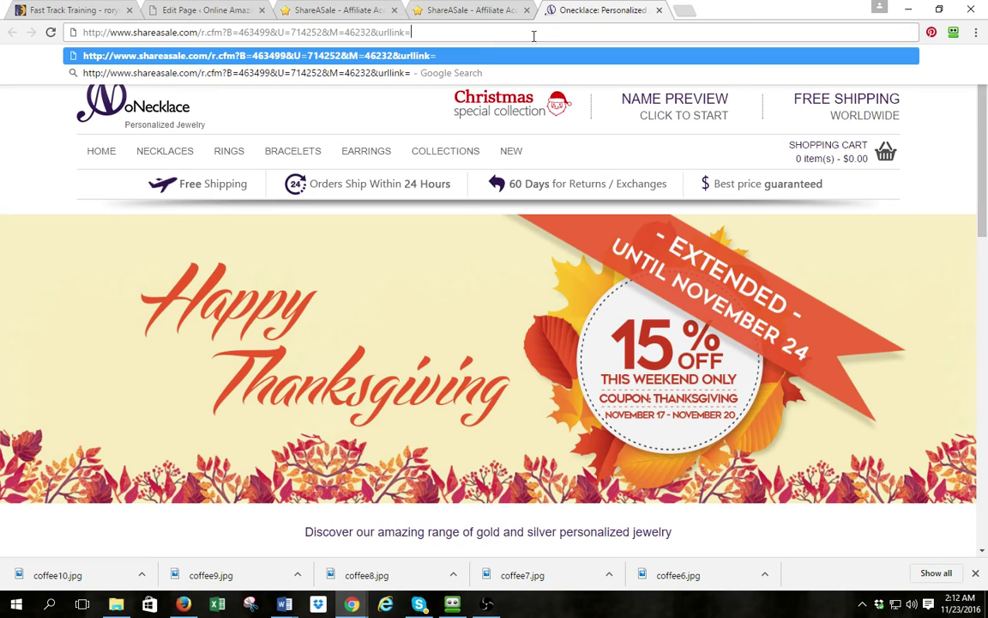
key(Return)
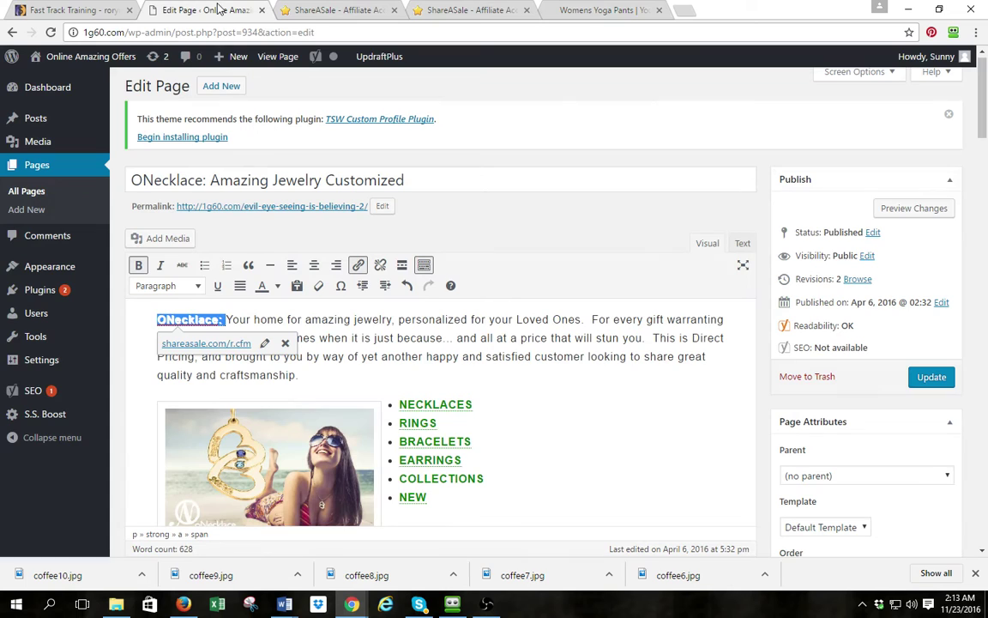
Create a new page titled 'Yoga Pants', paste the affiliate URL into its body, and save it as a draft
click(202, 10)
mouse_move(237, 58)
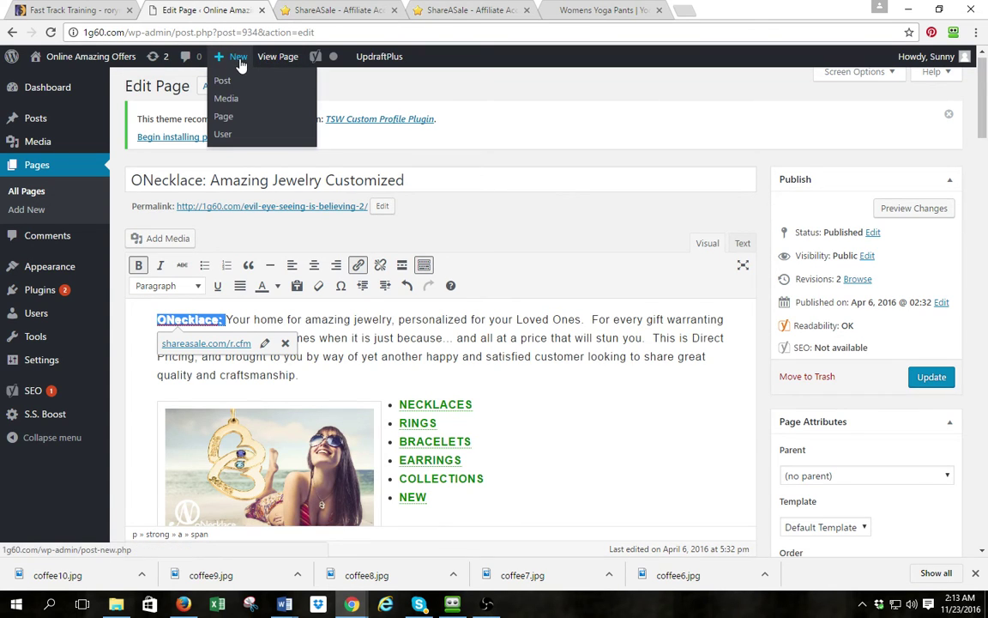
click(223, 121)
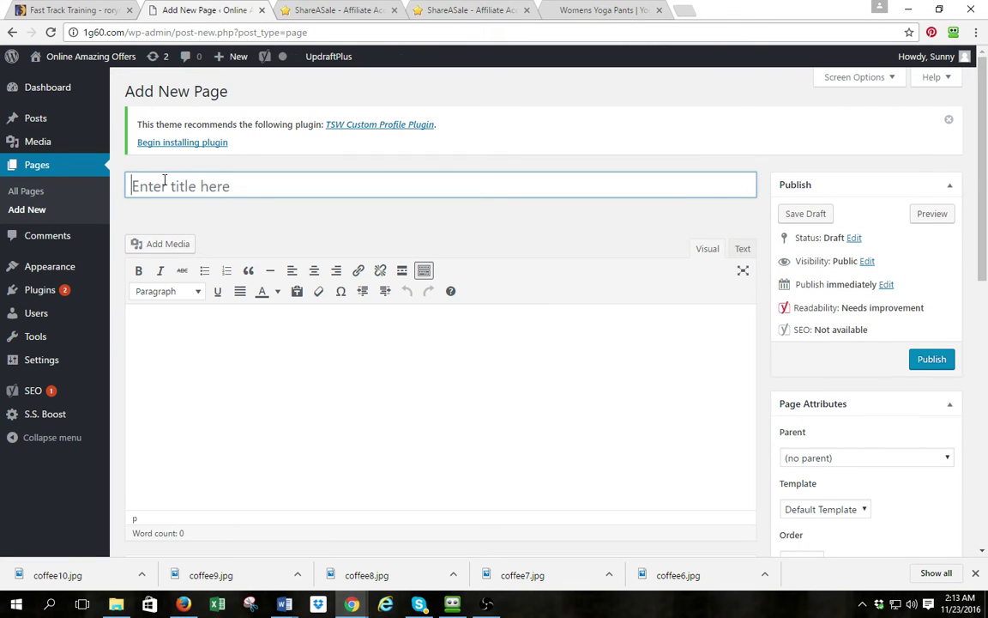
text(Yoga Pants)
click(196, 316)
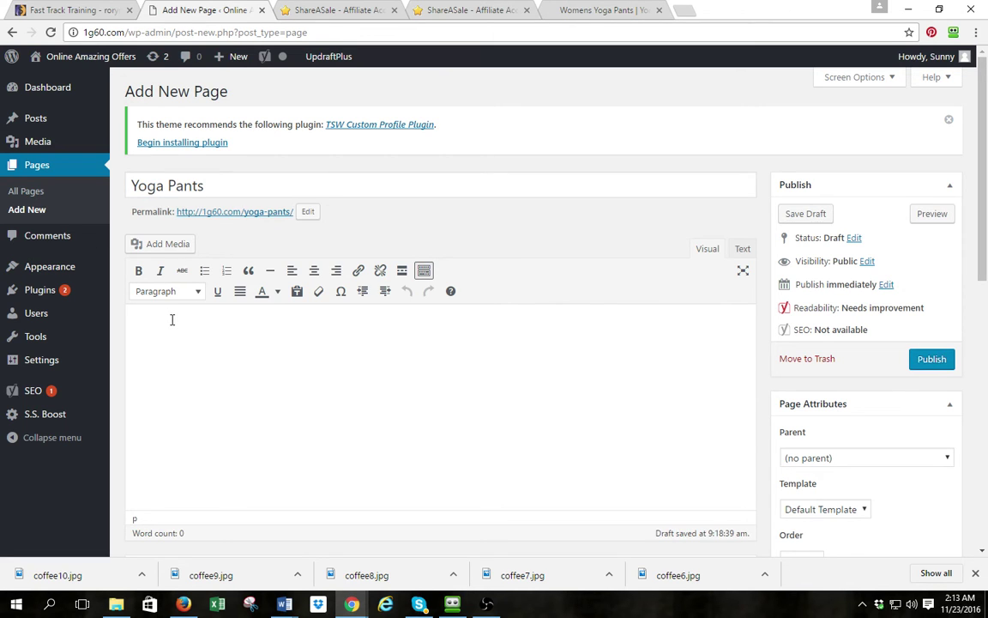
key(ctrl+v)
drag(212, 320, 560, 320)
click(589, 352)
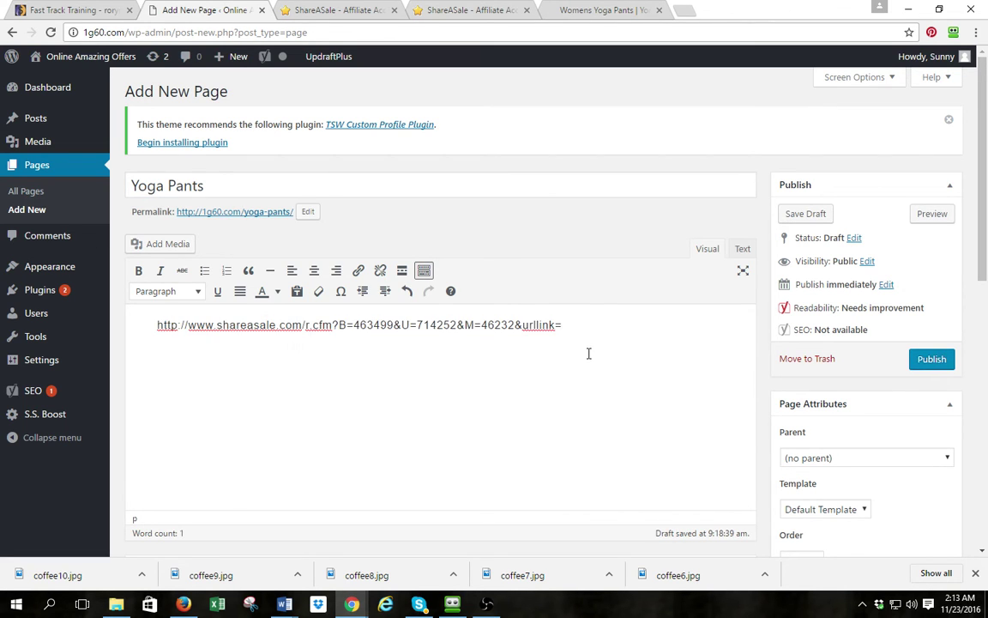
click(813, 214)
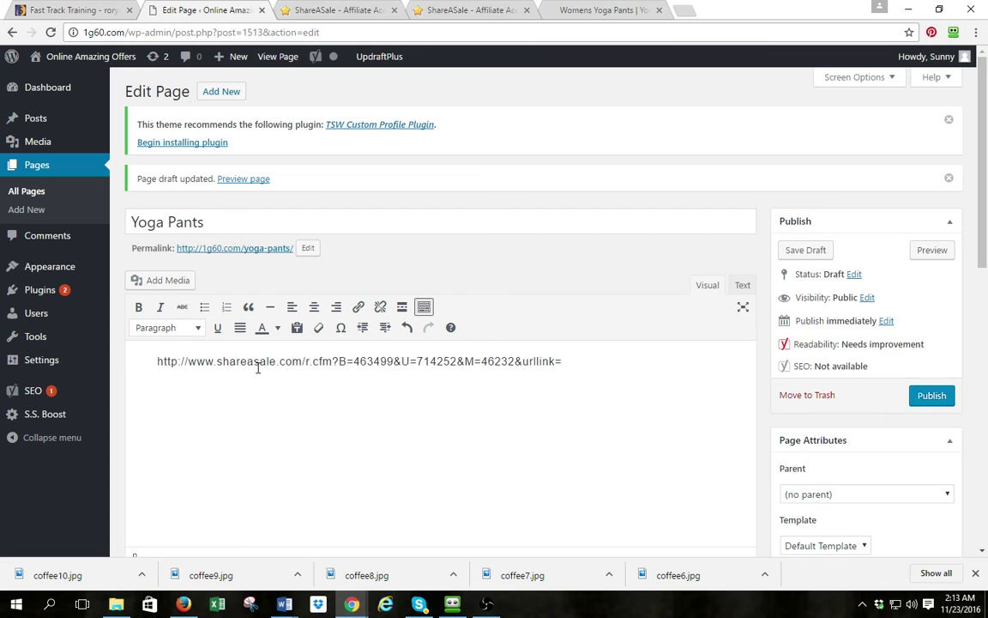
Return to the ShareASale Yoga Clothing for You Get Links page and scroll to its top
click(308, 11)
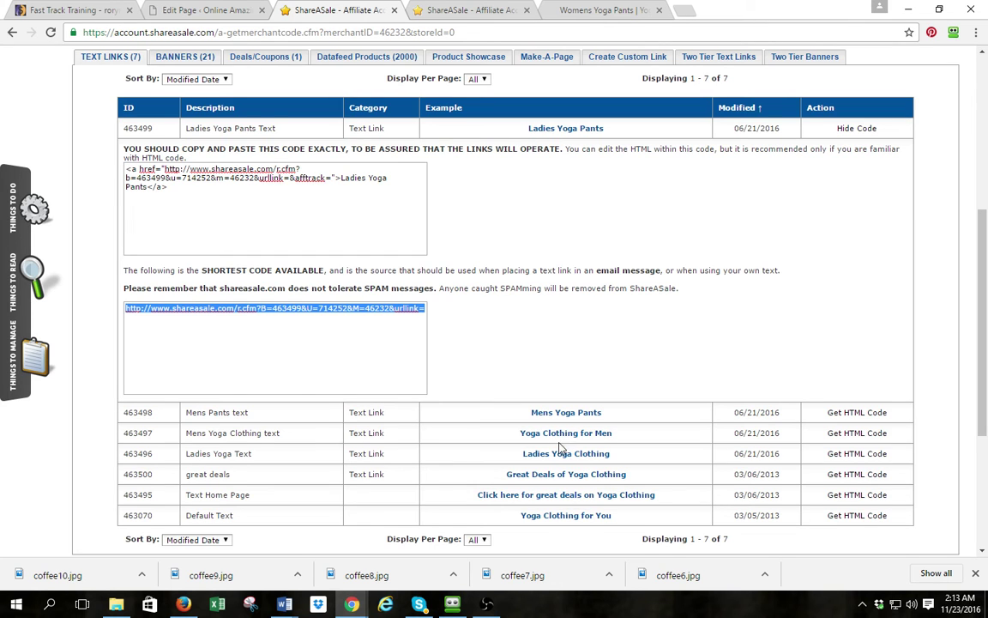
scroll(516, 313, up, 5)
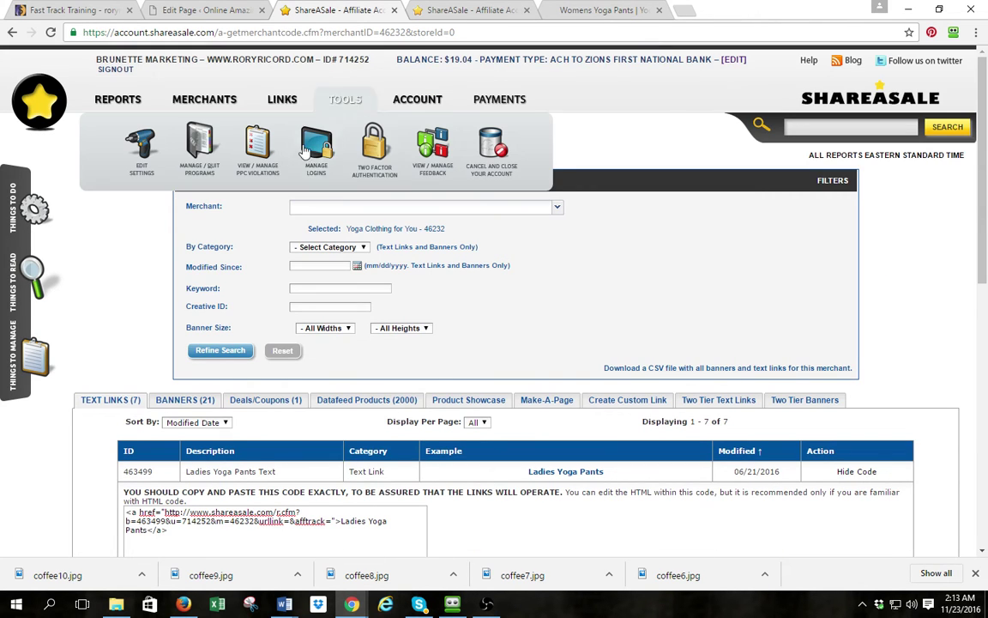
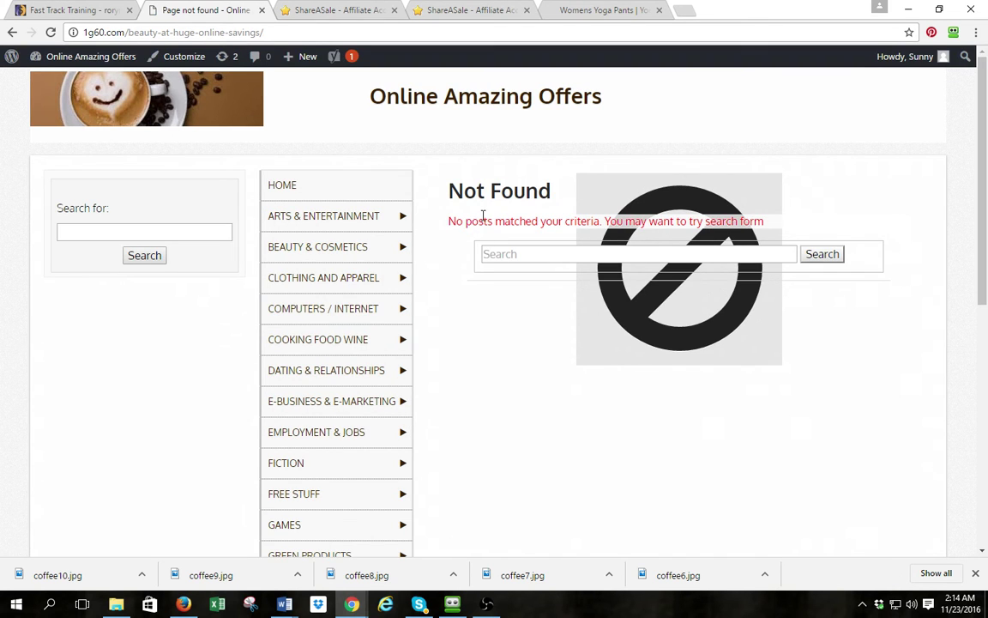
Visit the Dashboard, return to the Not Found page, then open the BEAUTY & COSMETICS category
mouse_move(346, 221)
mouse_move(65, 59)
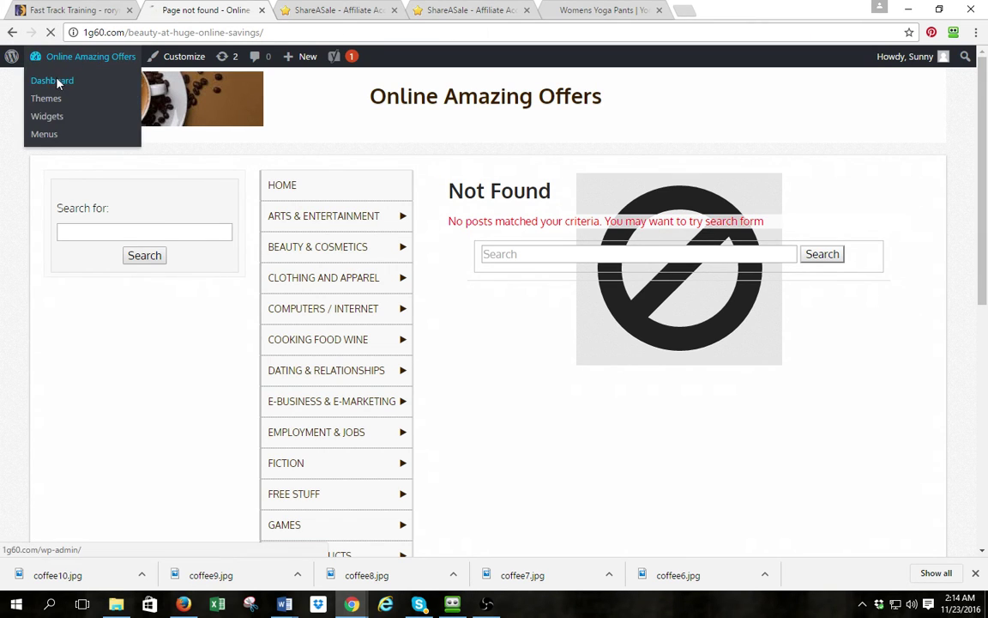
click(58, 83)
mouse_move(51, 189)
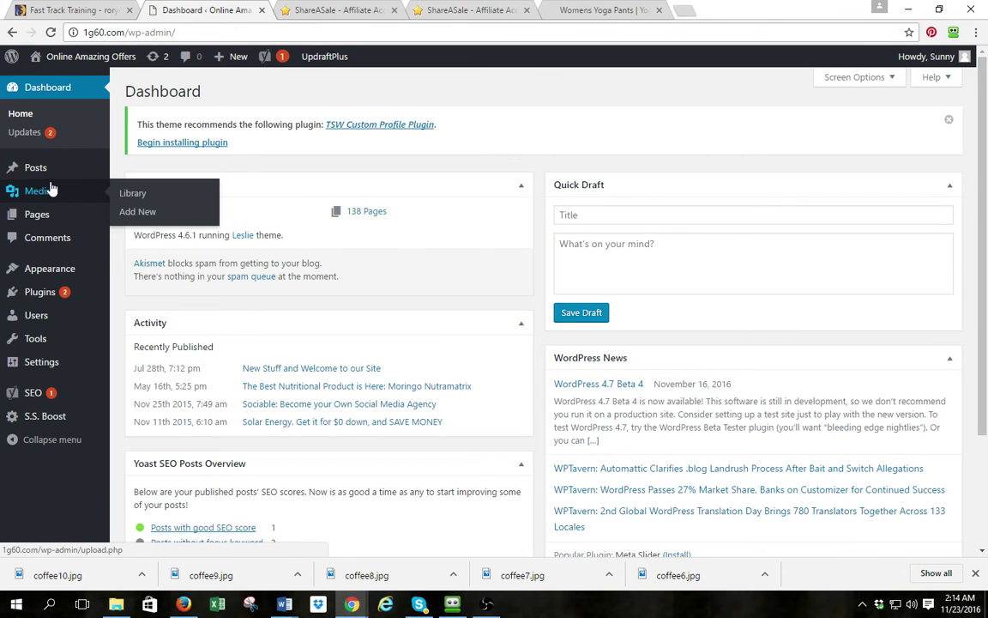
click(12, 32)
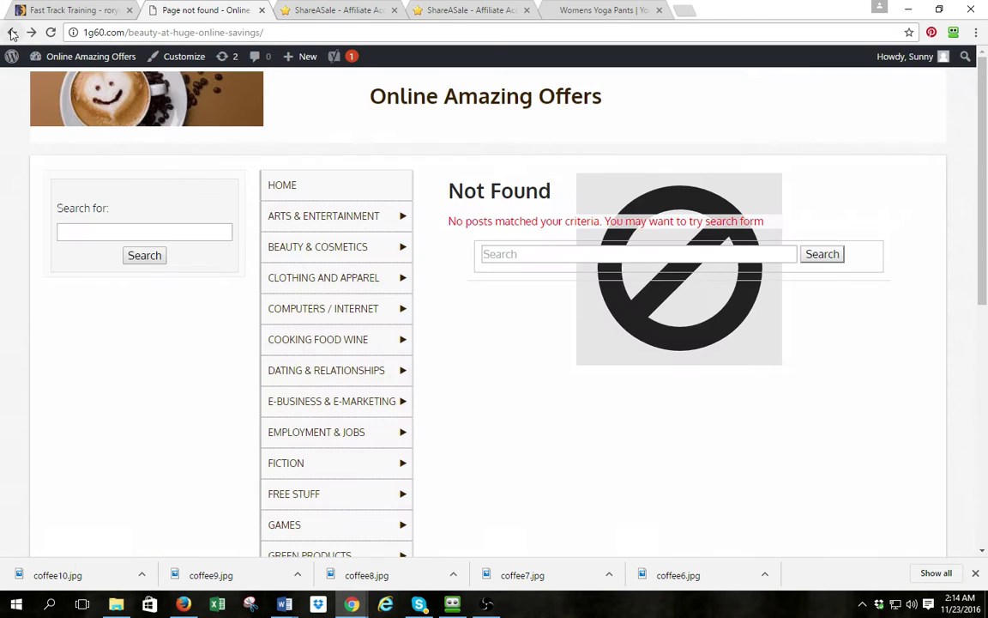
mouse_move(302, 214)
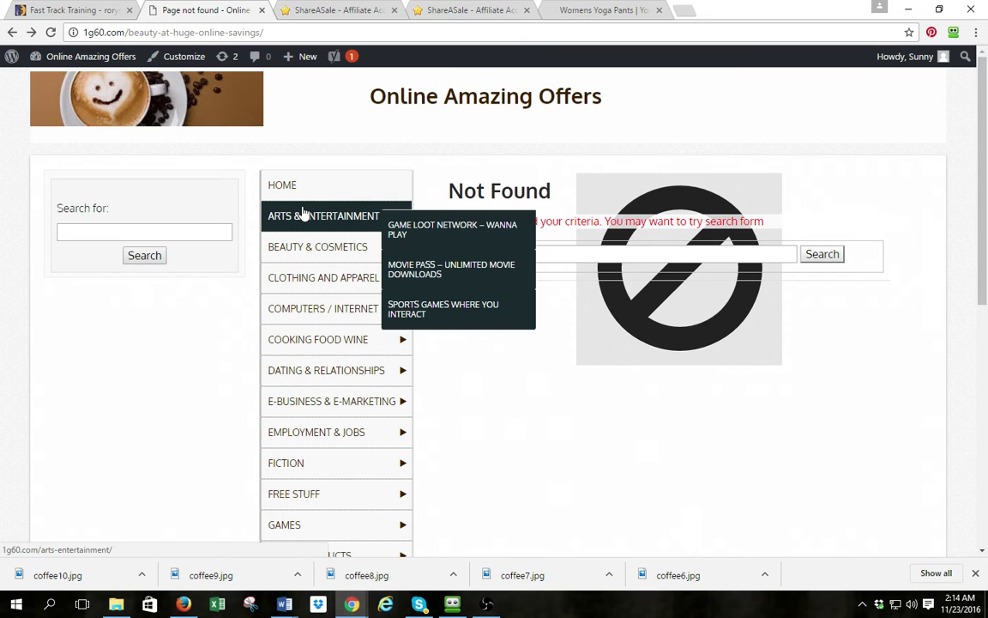
click(298, 247)
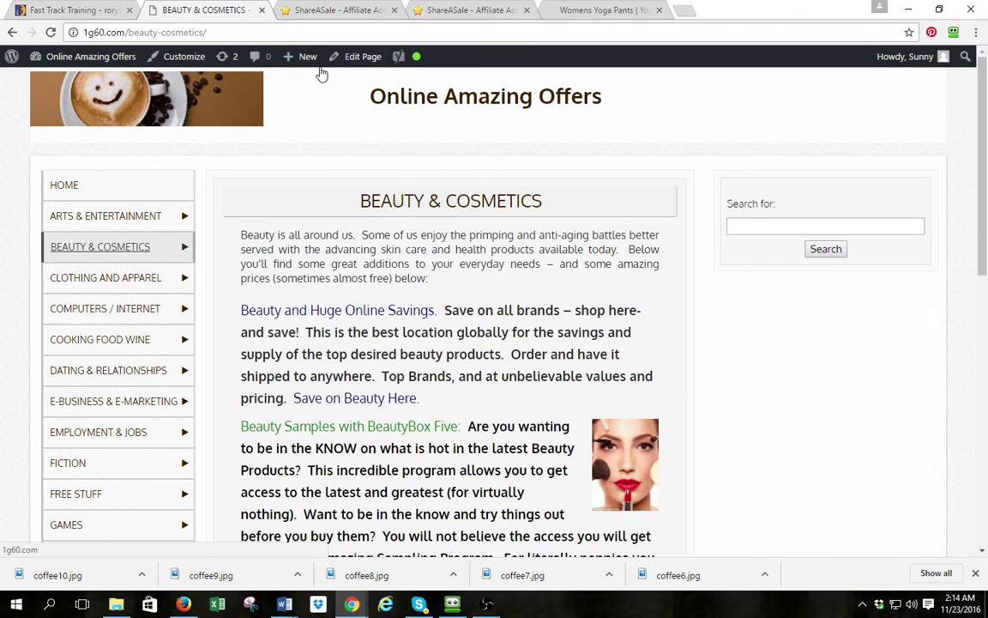
In the page editor, relink 'Beauty and Huge Online Savings.' to the Beauty Savings On All Beauty Items page
click(343, 56)
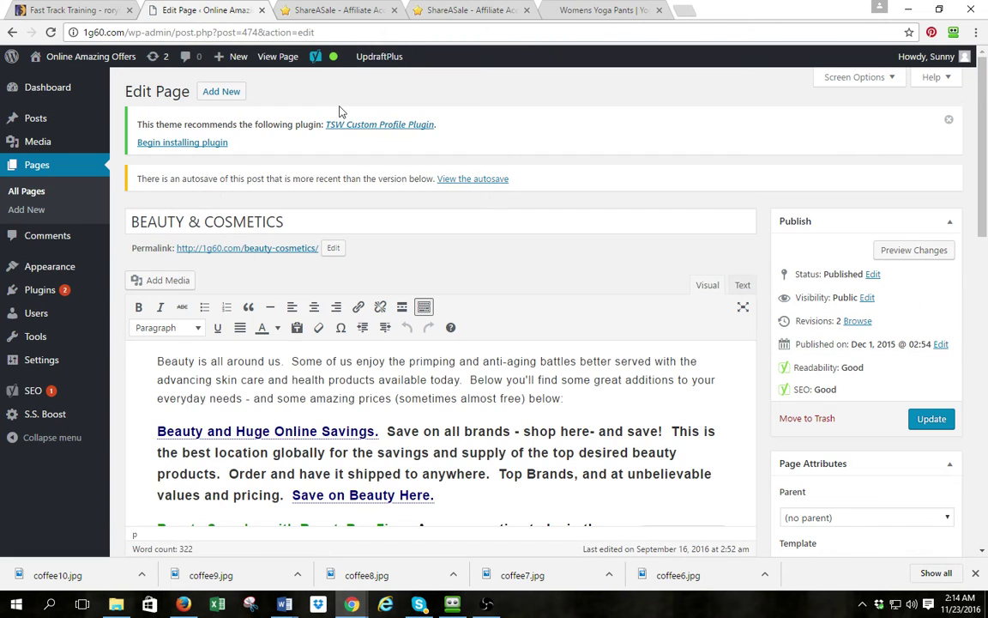
drag(380, 427, 154, 431)
click(348, 456)
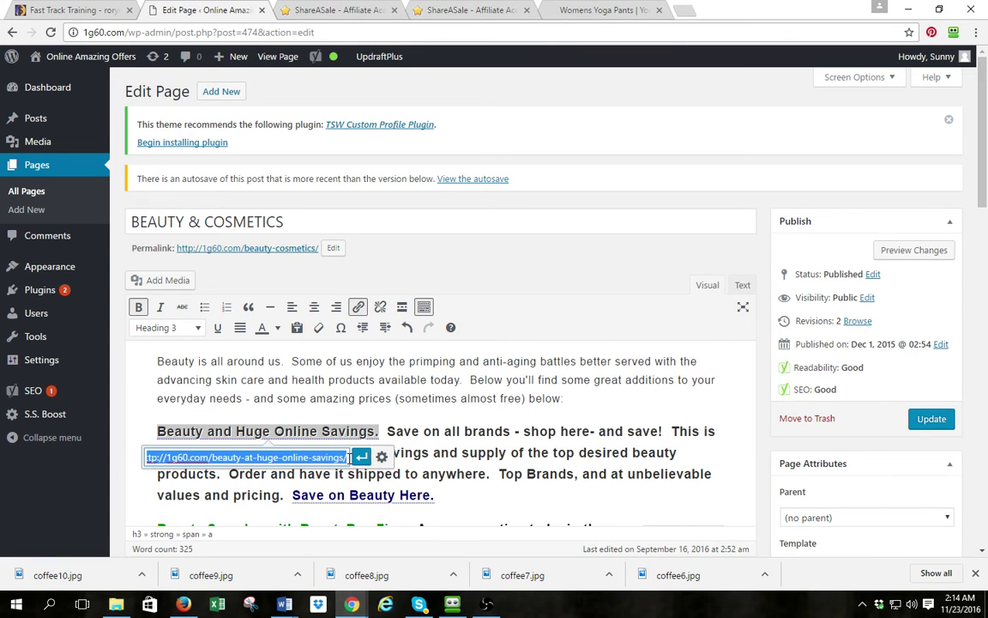
click(381, 457)
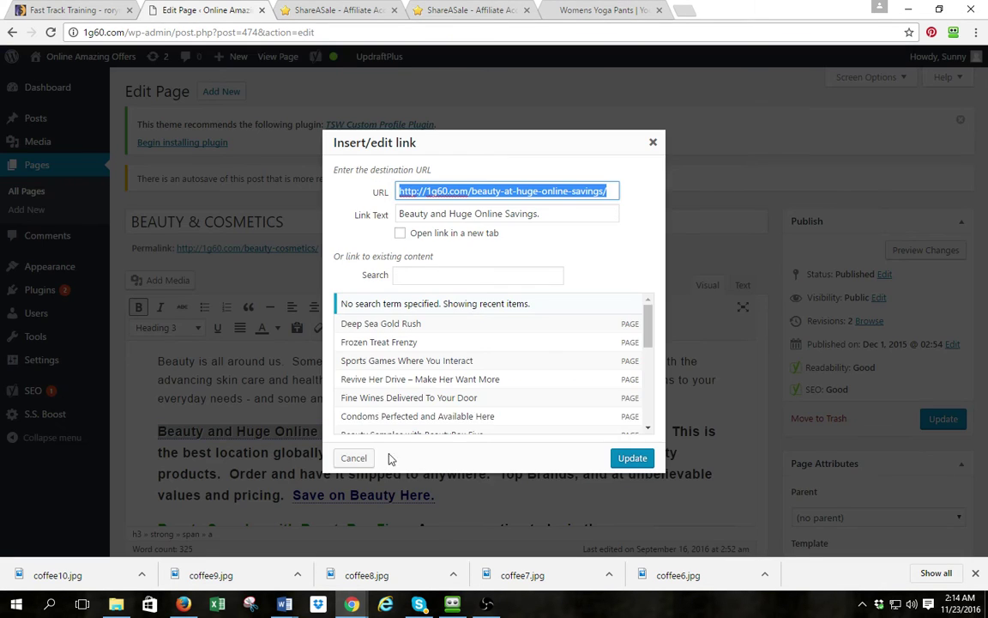
click(467, 274)
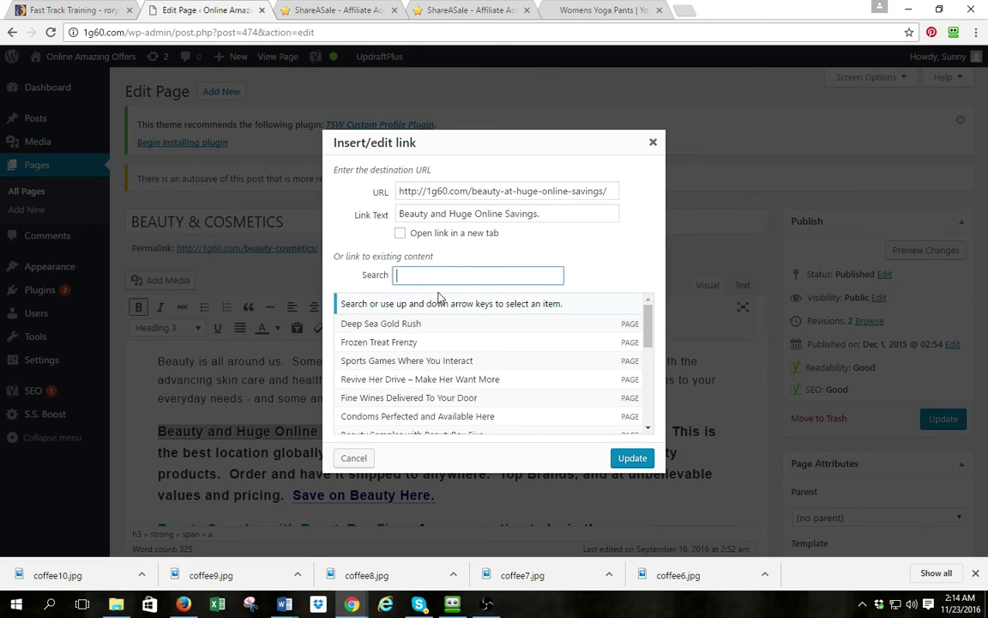
text(beatu)
key(BackSpace)
key(BackSpace)
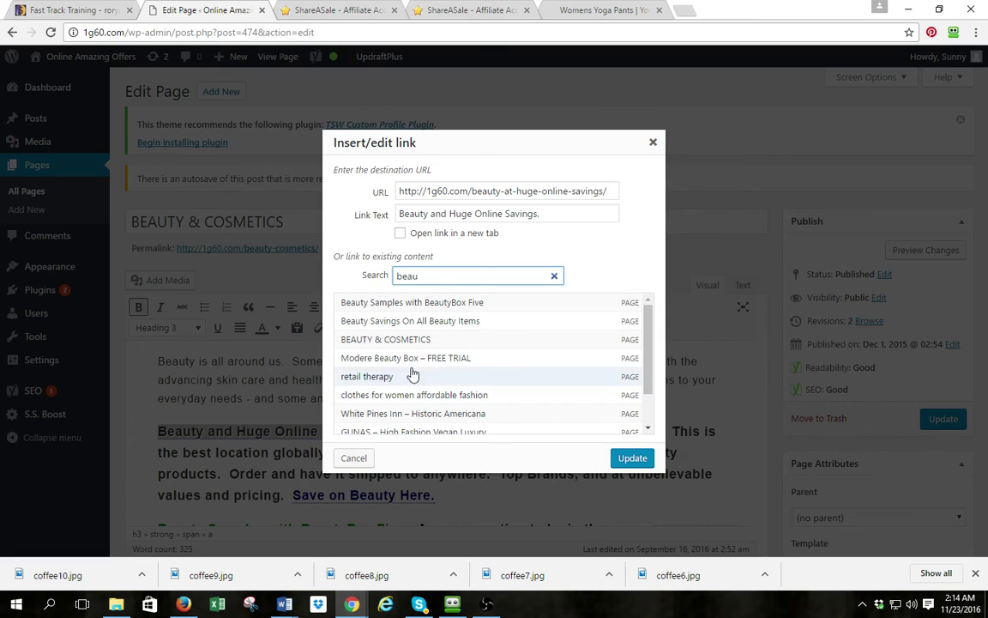
click(452, 326)
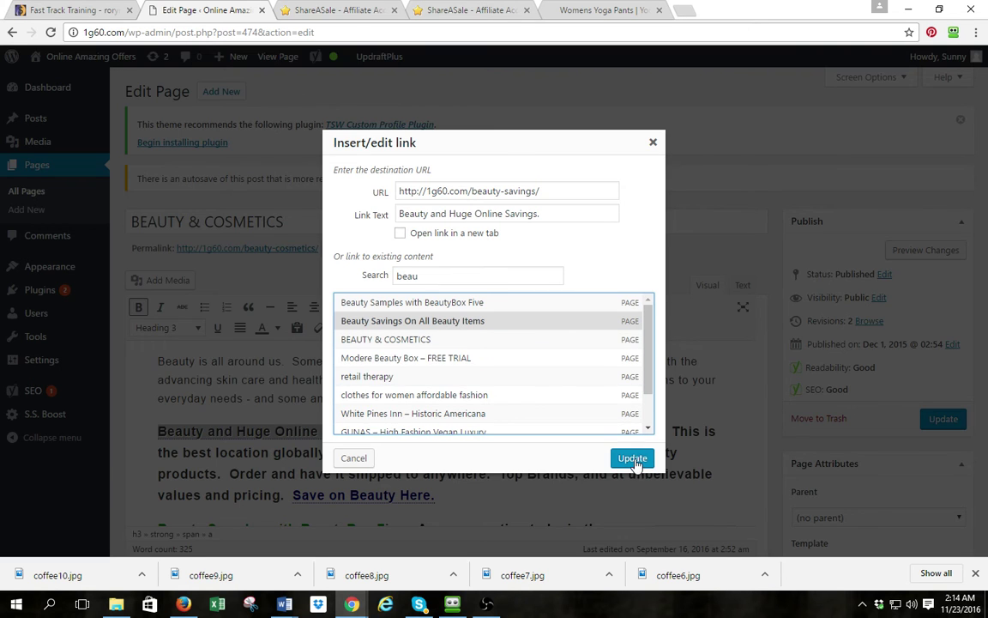
click(636, 458)
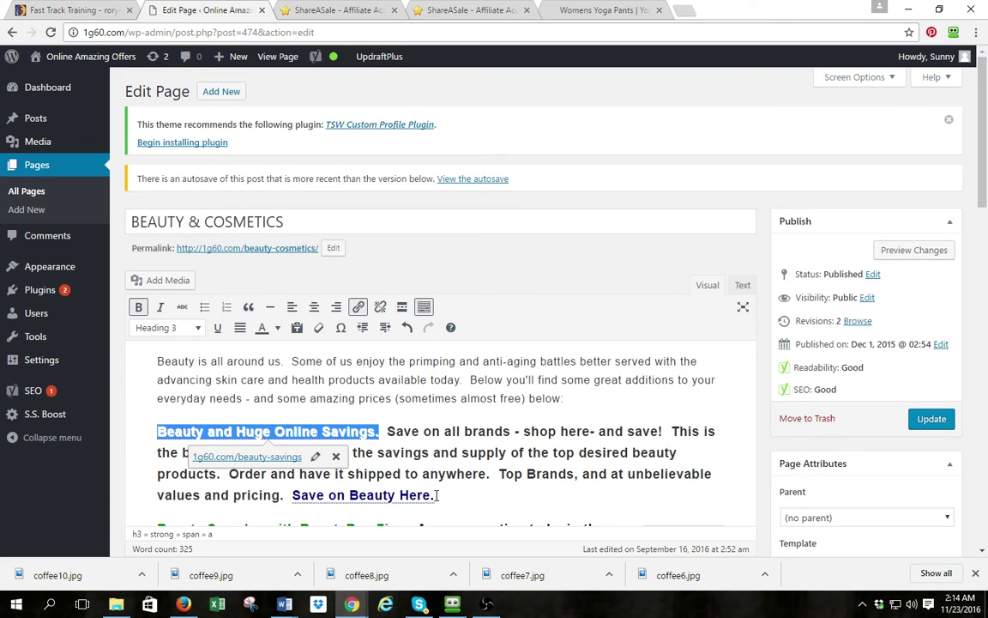
Relink 'Save on Beauty Here.' to the same Beauty Savings page and update the page
drag(437, 495, 433, 500)
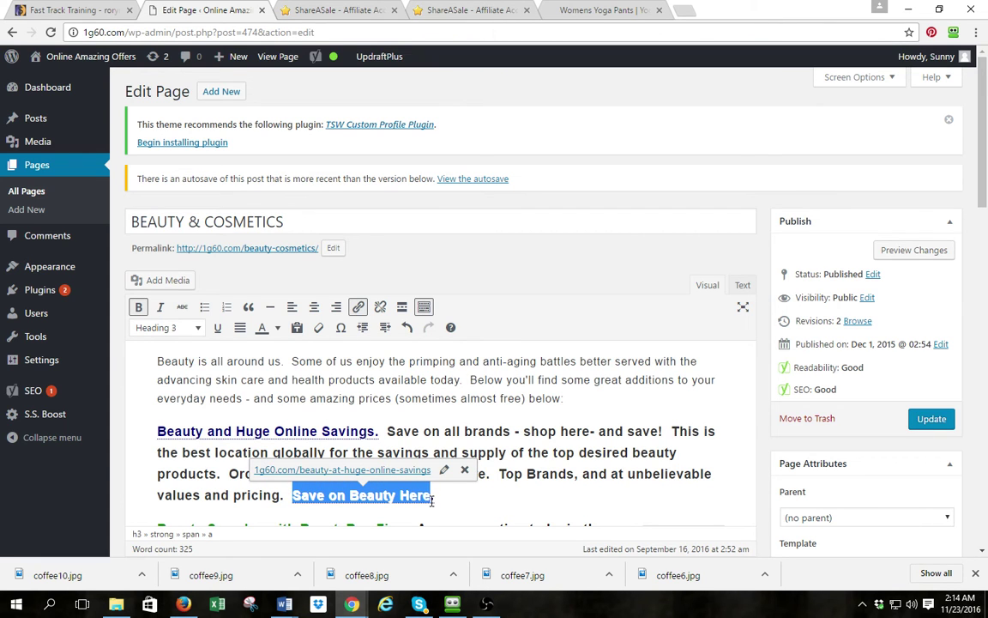
click(443, 470)
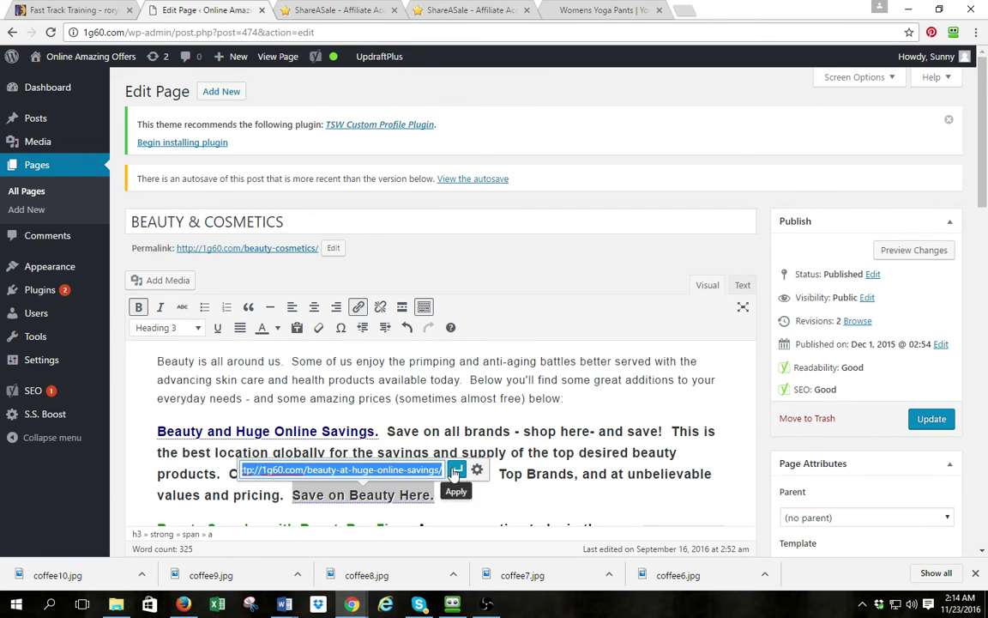
click(477, 471)
click(463, 273)
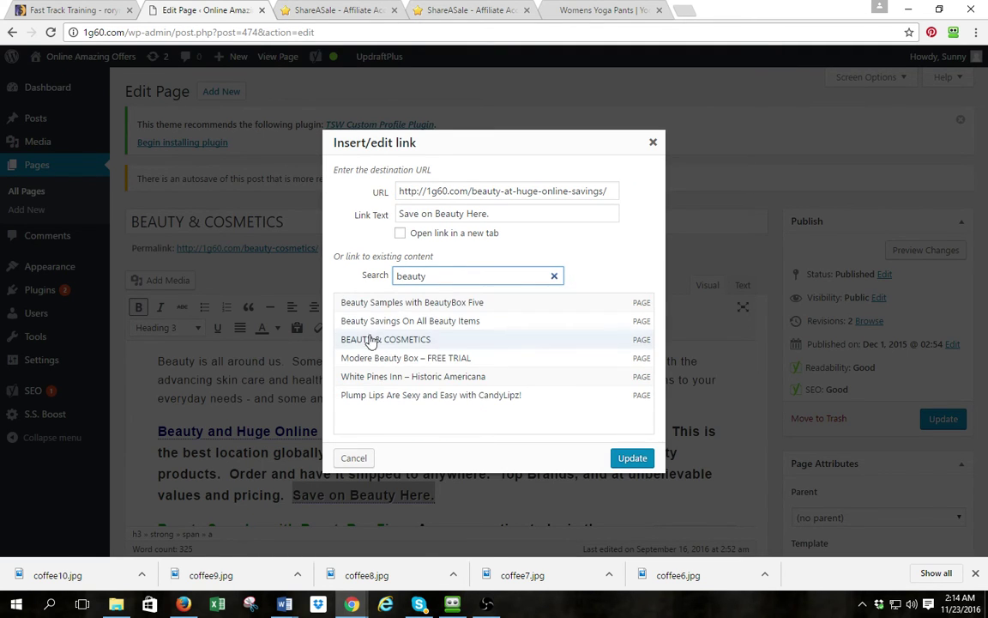
click(397, 322)
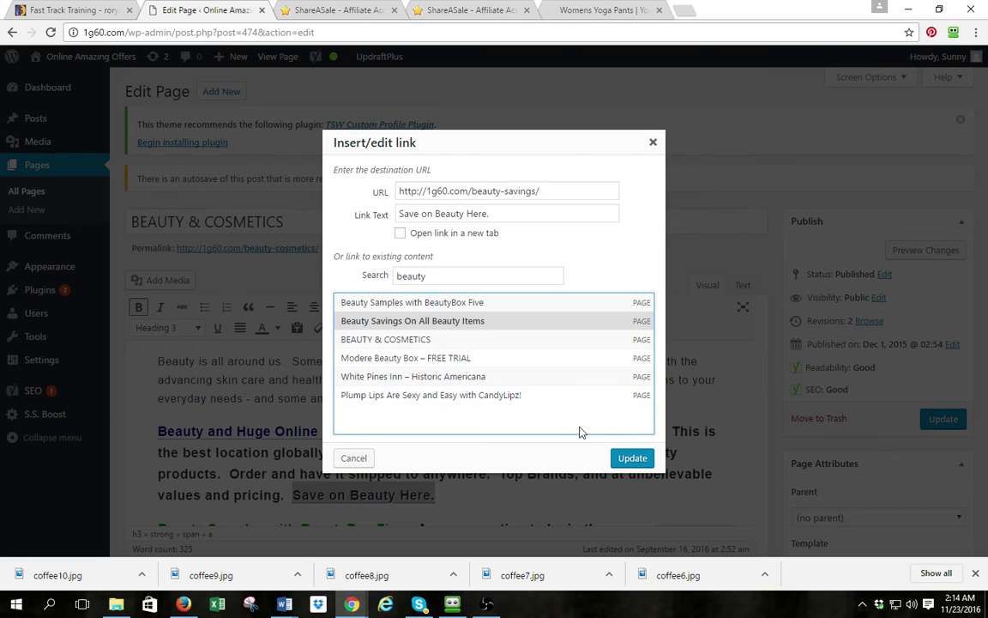
click(631, 458)
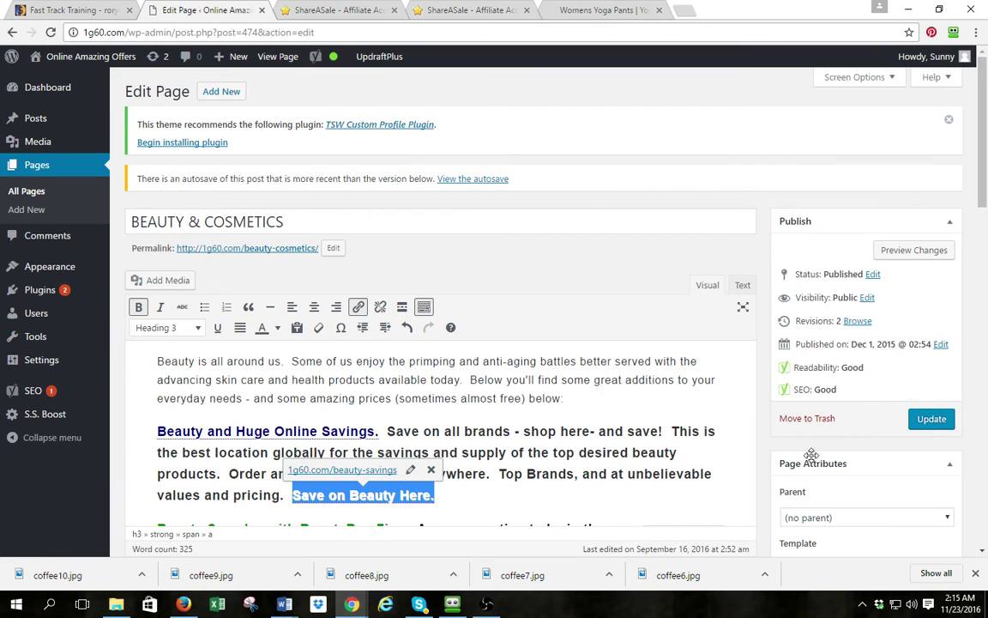
click(929, 419)
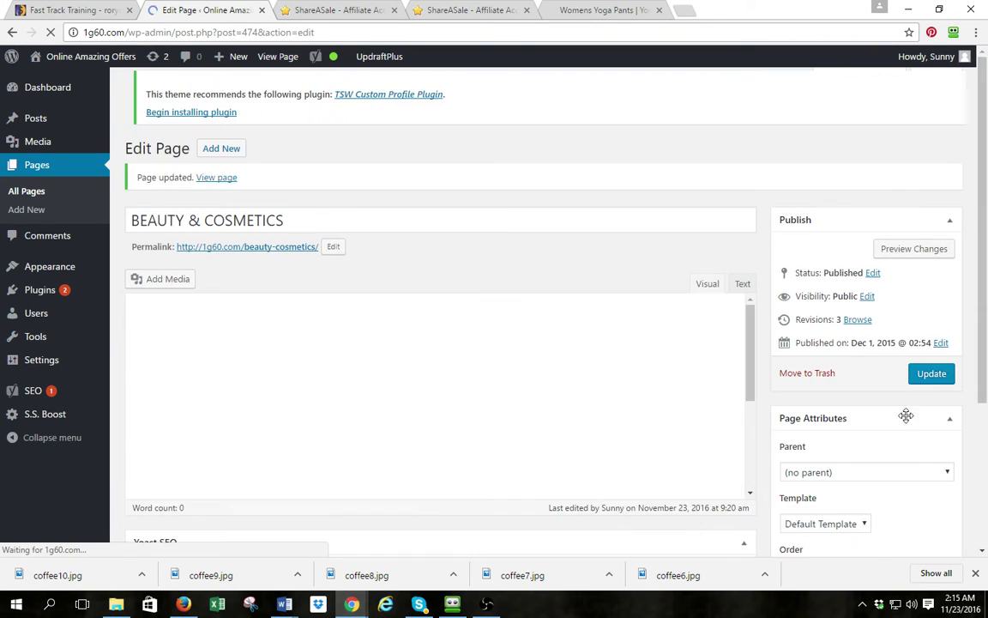
On the live site, follow BEAUTY & COSMETICS' Beauty and Huge Online Savings link and edit that page
mouse_move(90, 61)
click(42, 84)
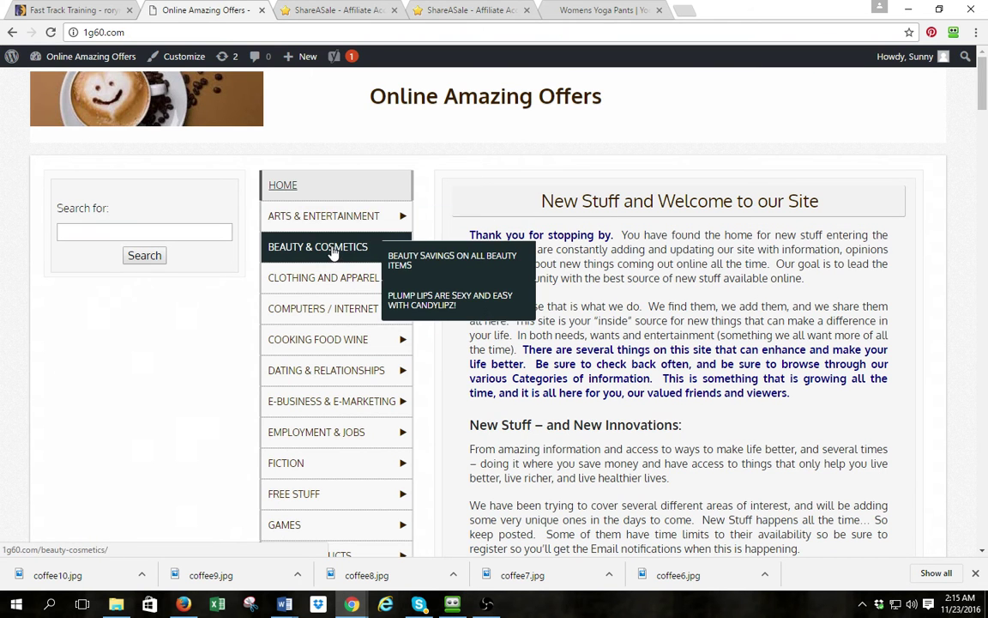
click(333, 254)
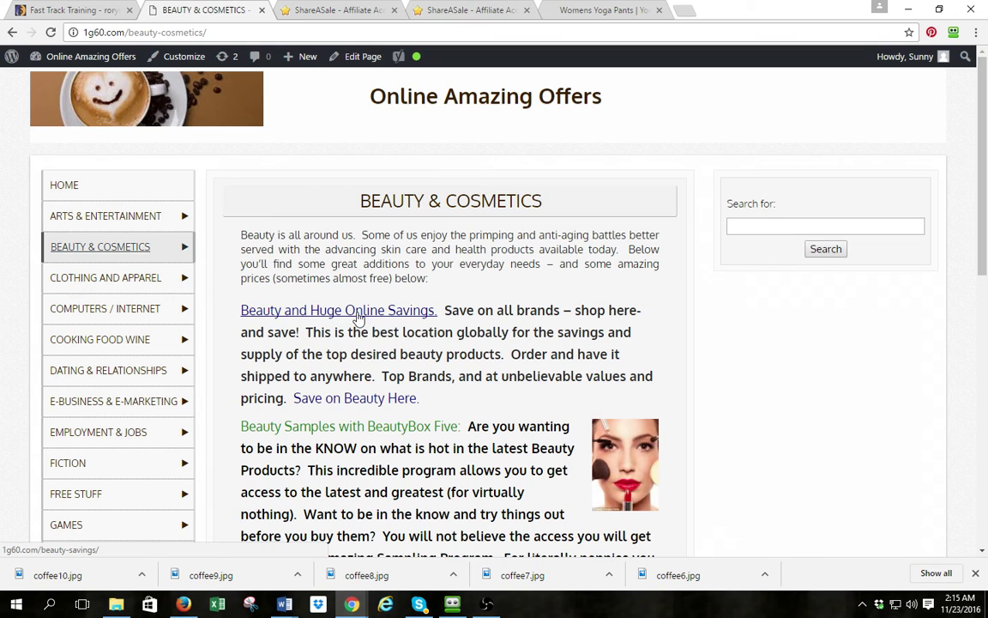
click(323, 311)
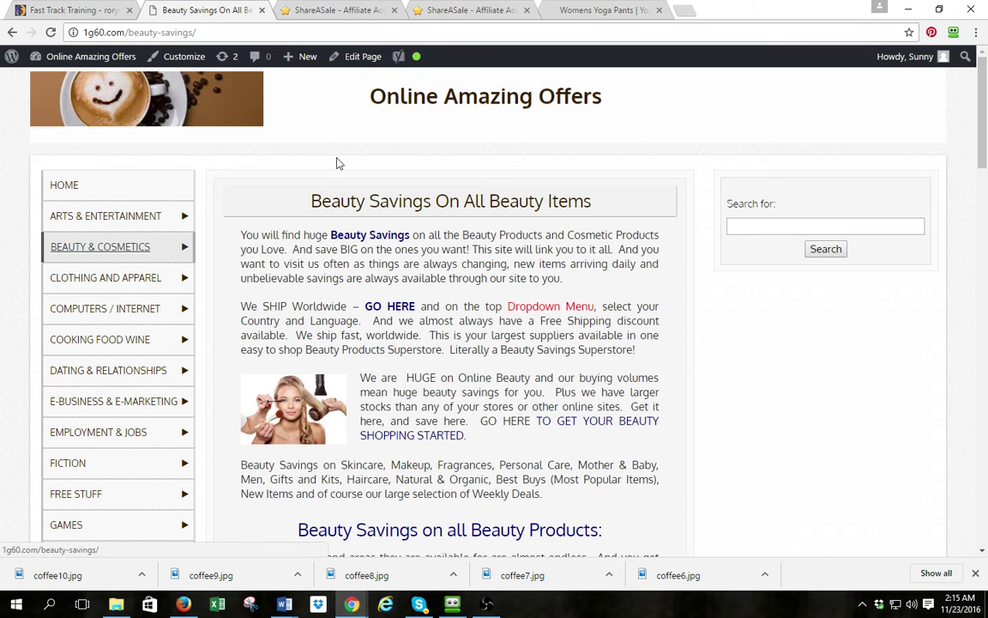
click(350, 64)
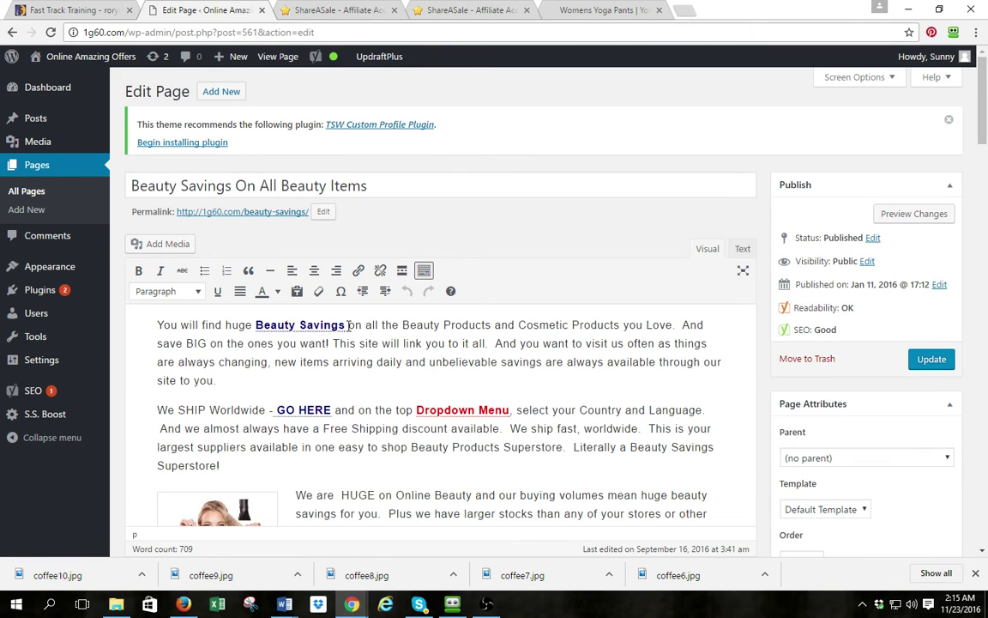
Open the Beauty Savings link's full link settings, restoring the original link after an accidental change
drag(346, 326, 259, 321)
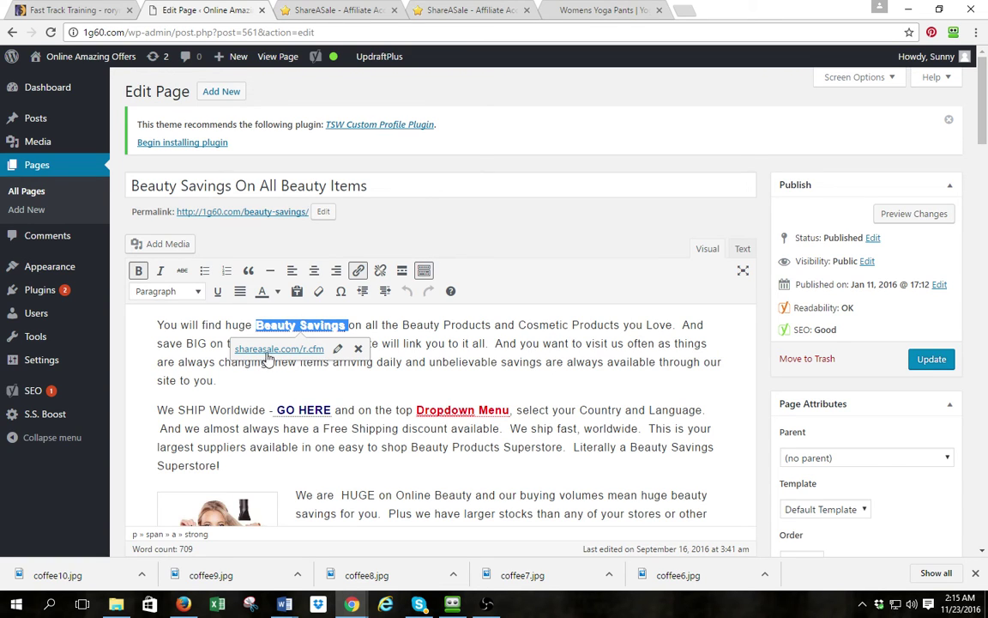
click(338, 351)
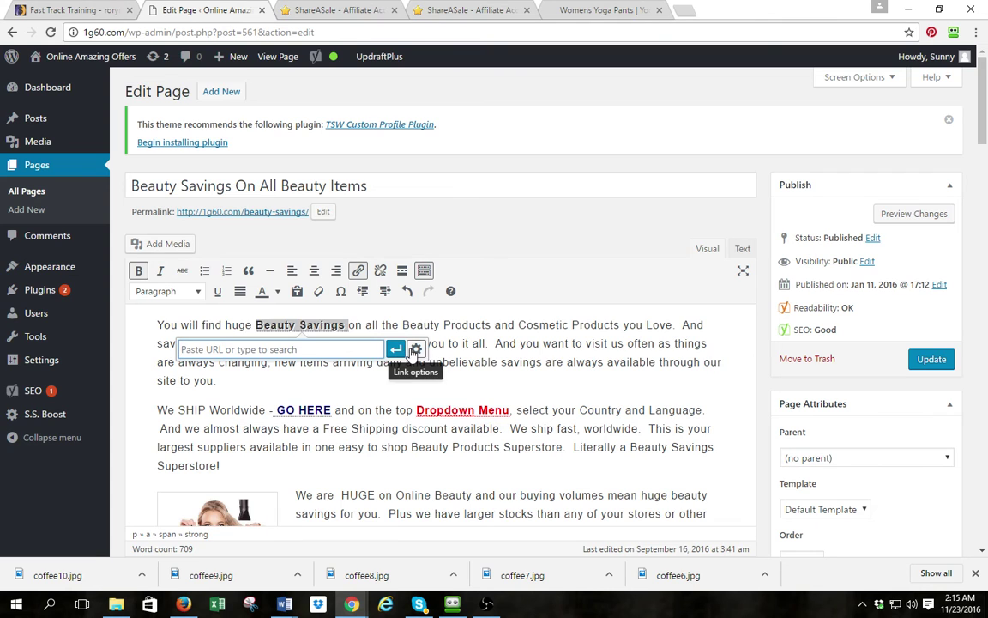
click(413, 350)
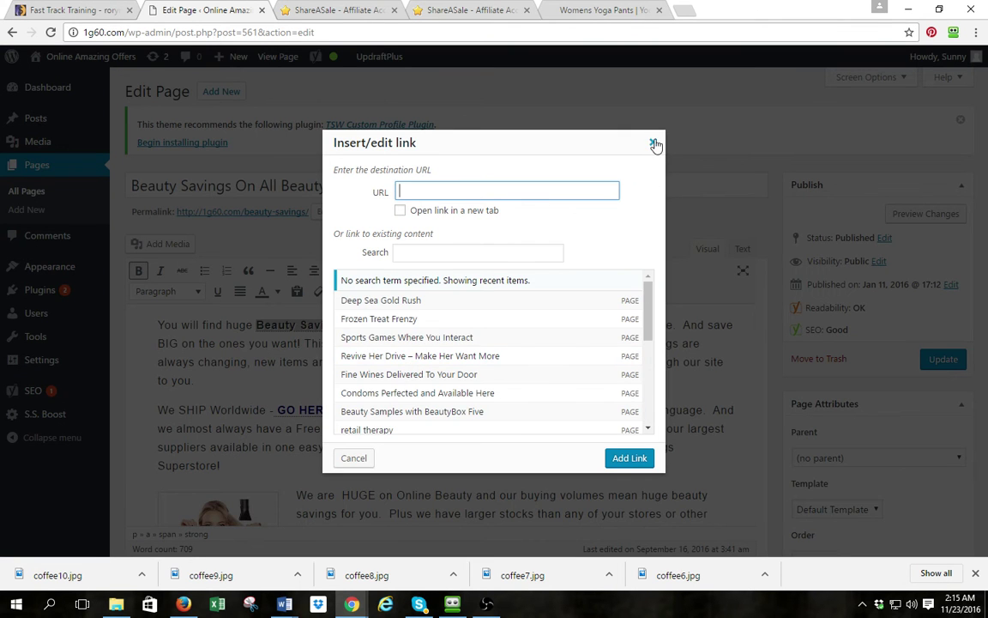
click(654, 144)
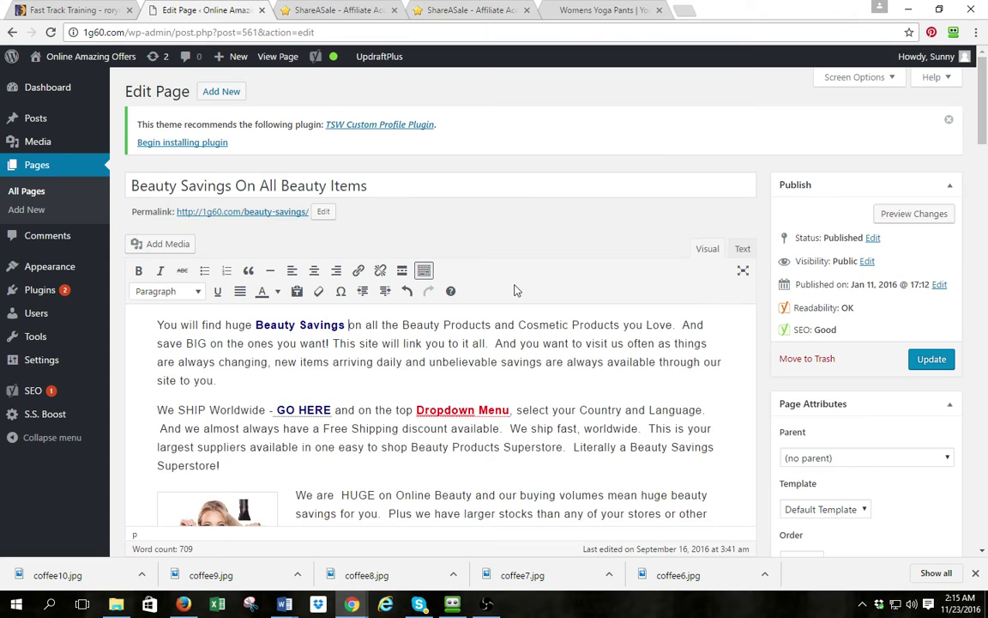
click(407, 291)
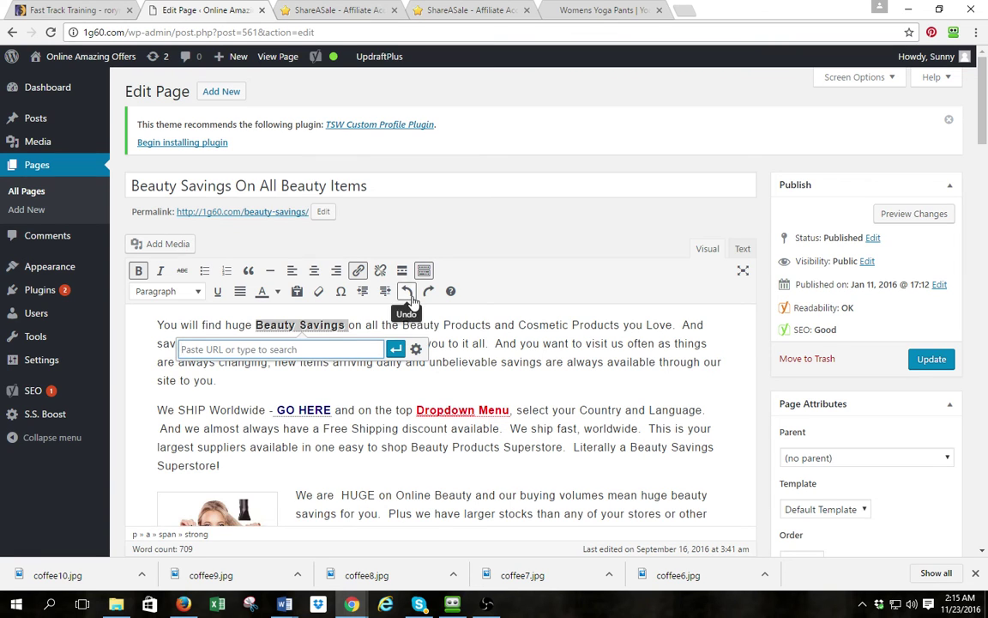
click(407, 290)
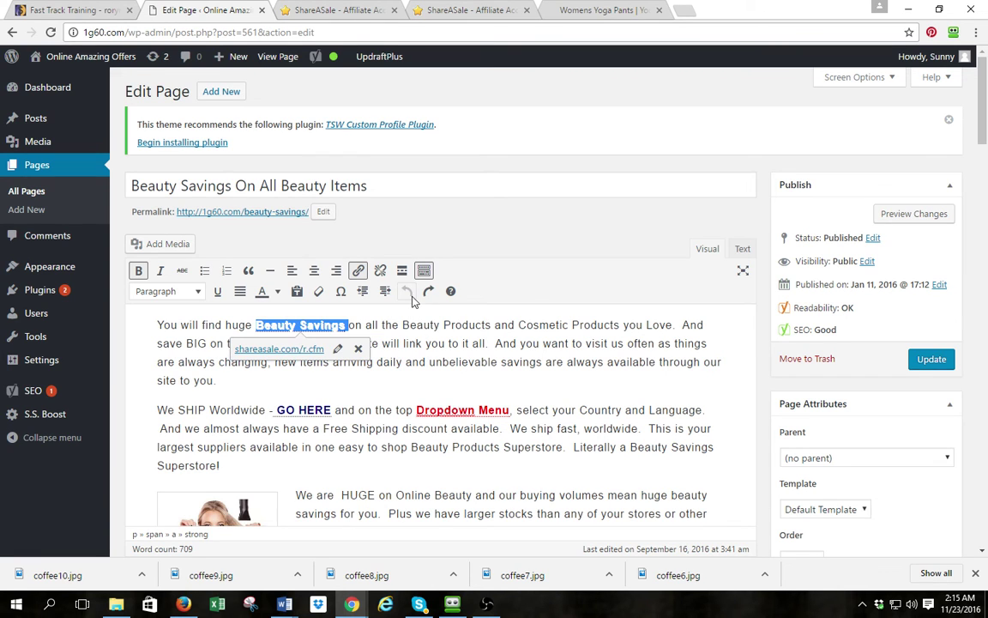
click(337, 348)
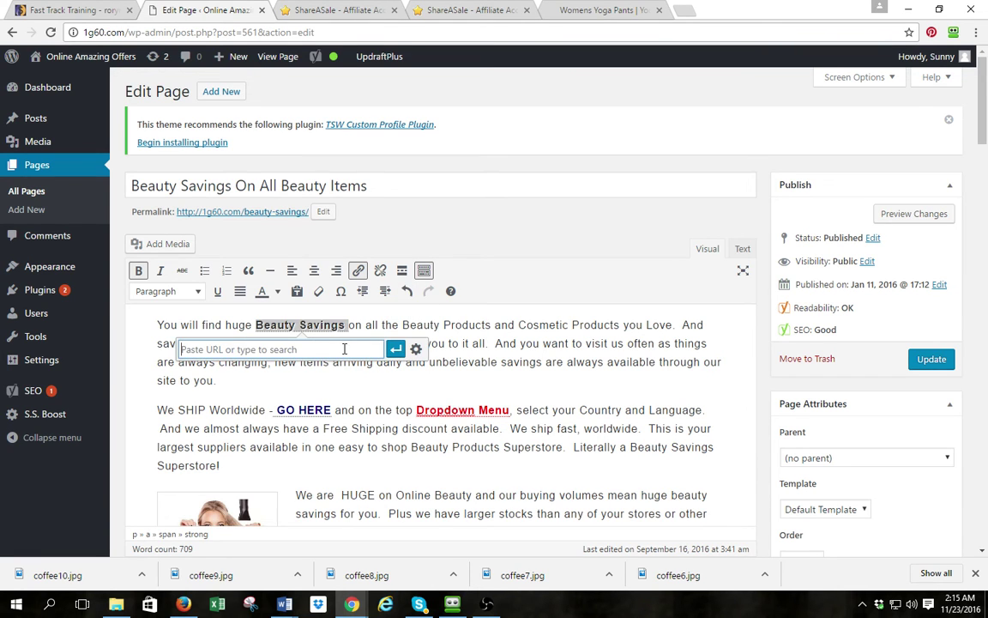
click(407, 291)
click(409, 361)
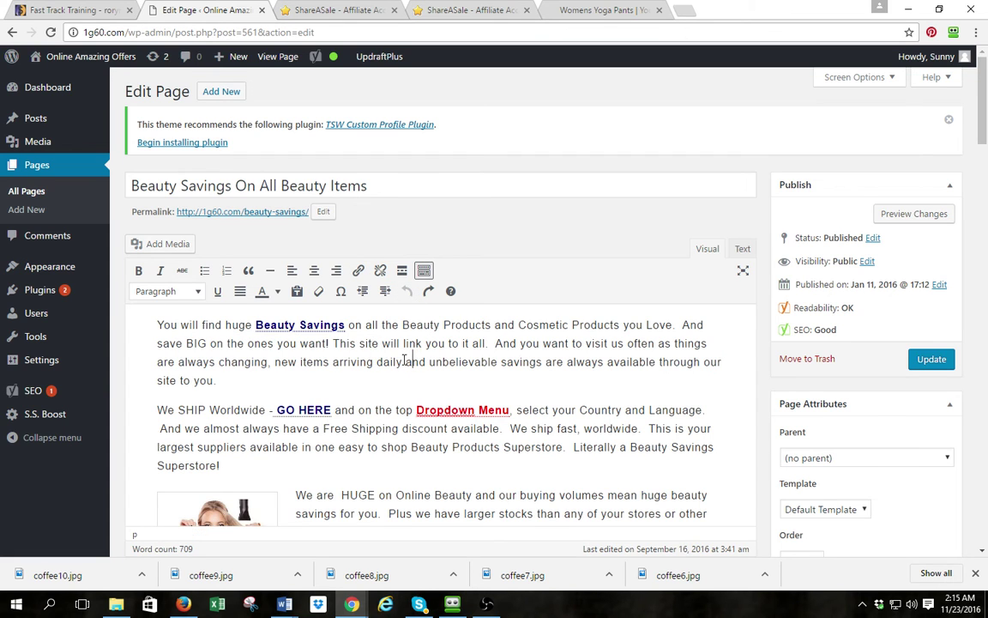
click(325, 329)
click(383, 346)
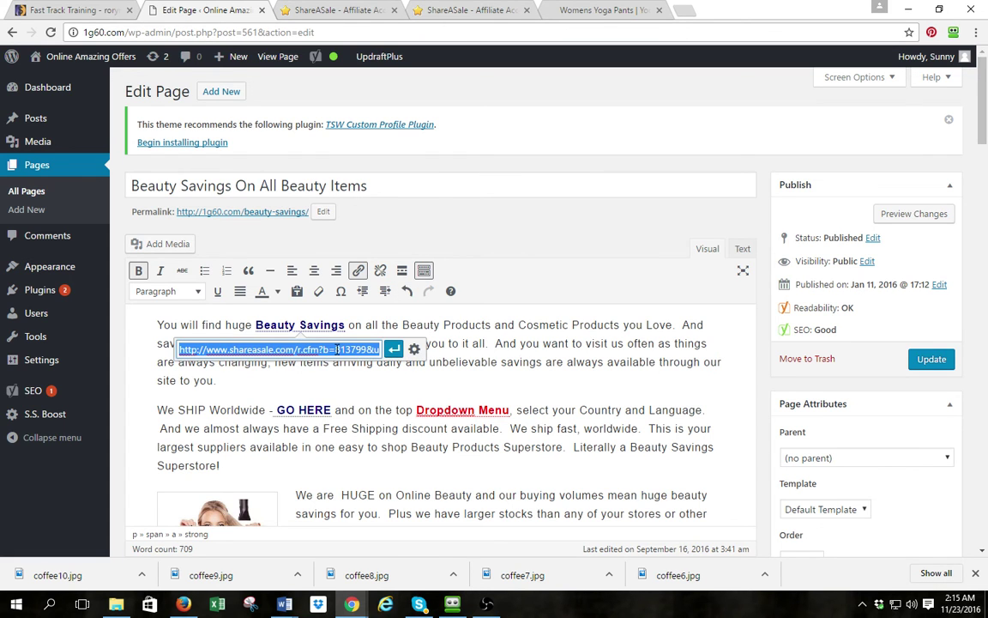
click(414, 349)
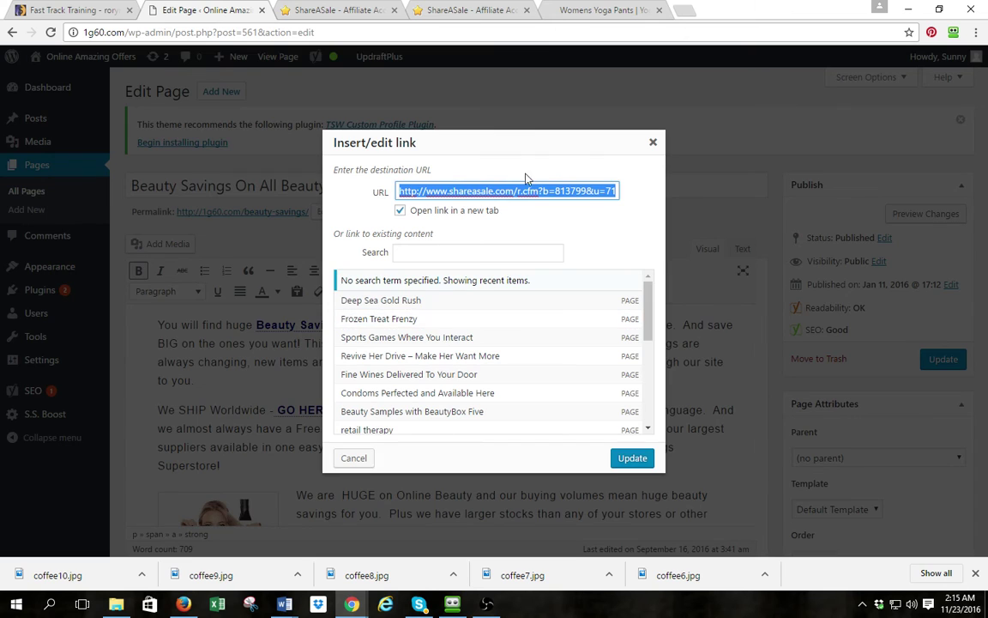
Copy the ShareASale affiliate URL and load it in a new browser tab
drag(529, 191, 516, 209)
key(ctrl+a)
key(ctrl+c)
click(684, 11)
key(ctrl+v)
key(Return)
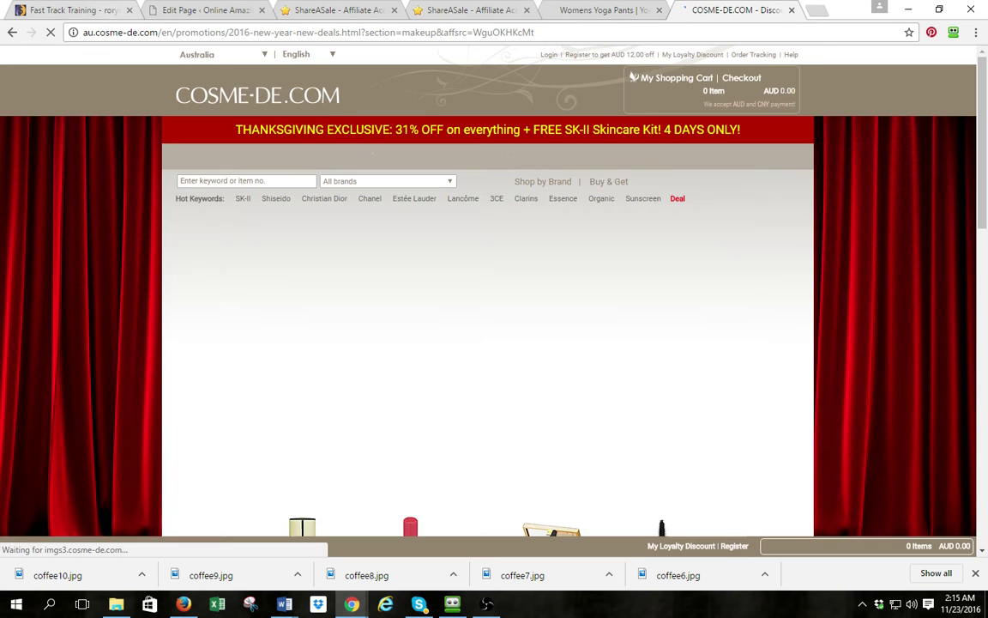
Check the COSME-DE.COM deals page's au address and site name, then return to the ShareASale tab
drag(81, 32, 165, 33)
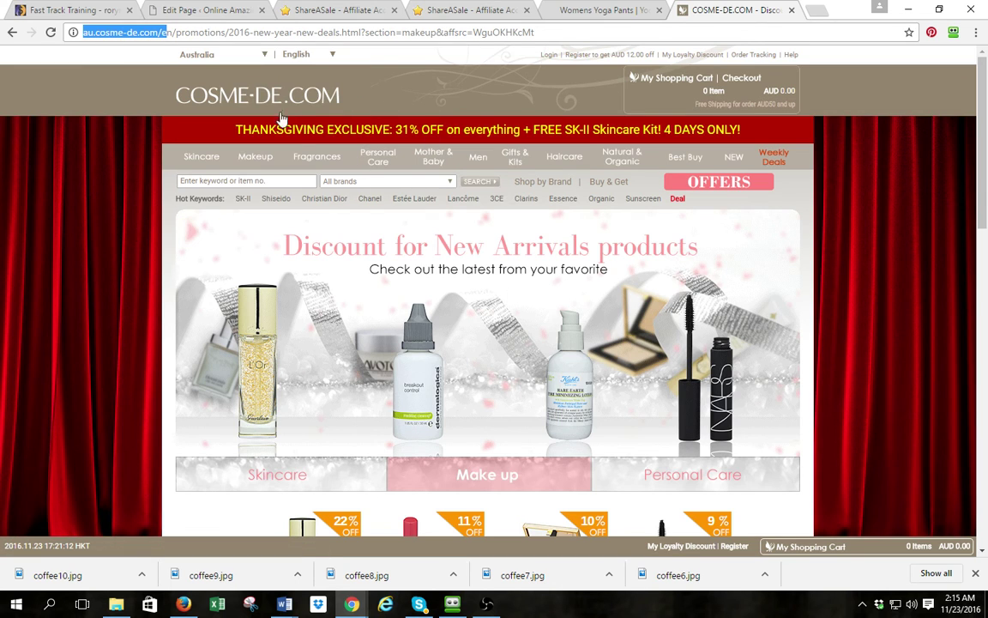
double_click(347, 103)
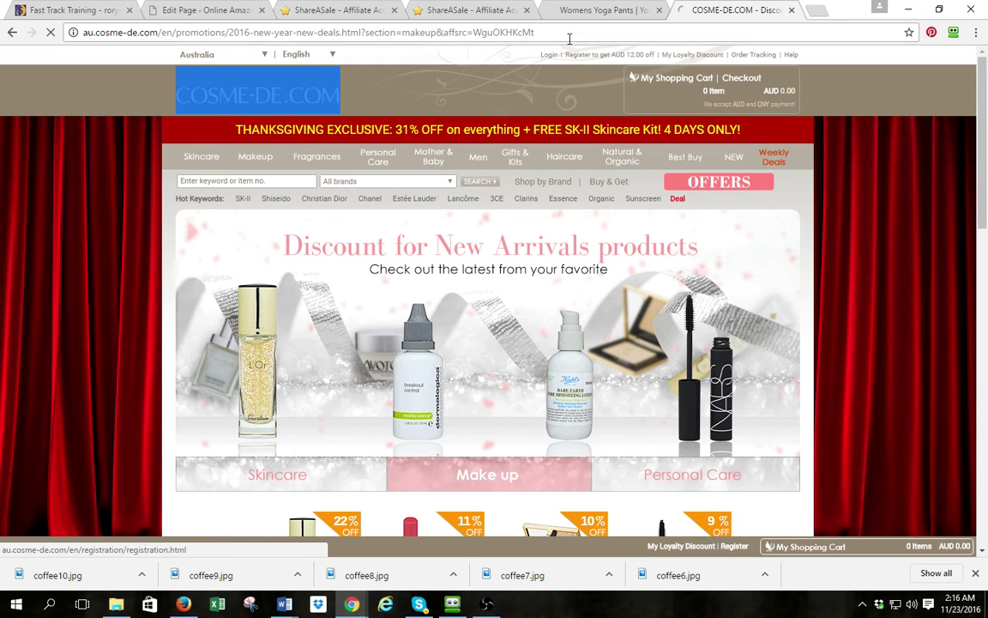
click(457, 11)
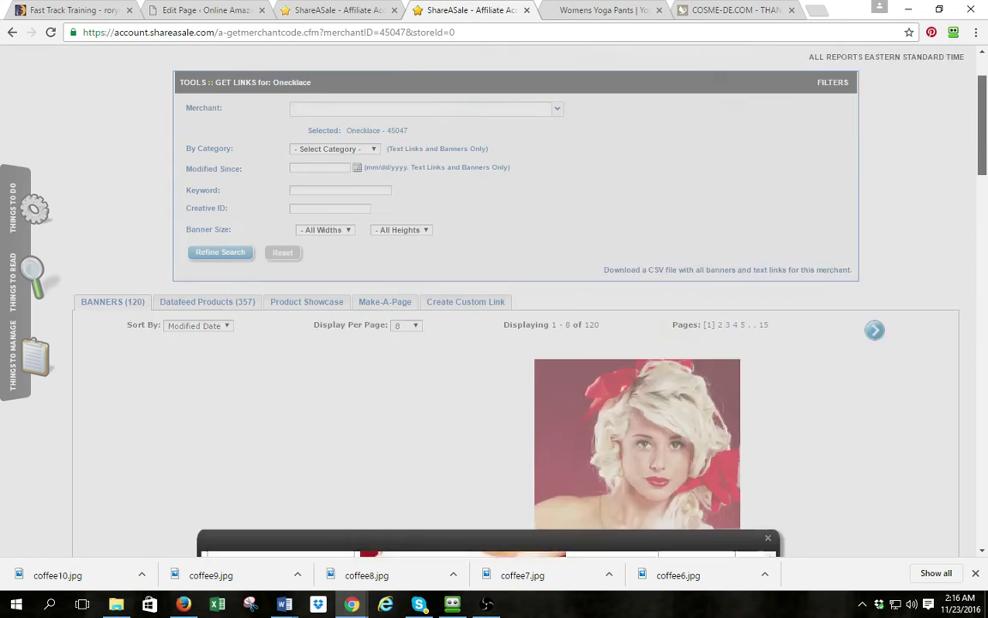
Close the oNecklace link-code popup and its tab, then go to ShareASale's Search for Merchants
click(931, 68)
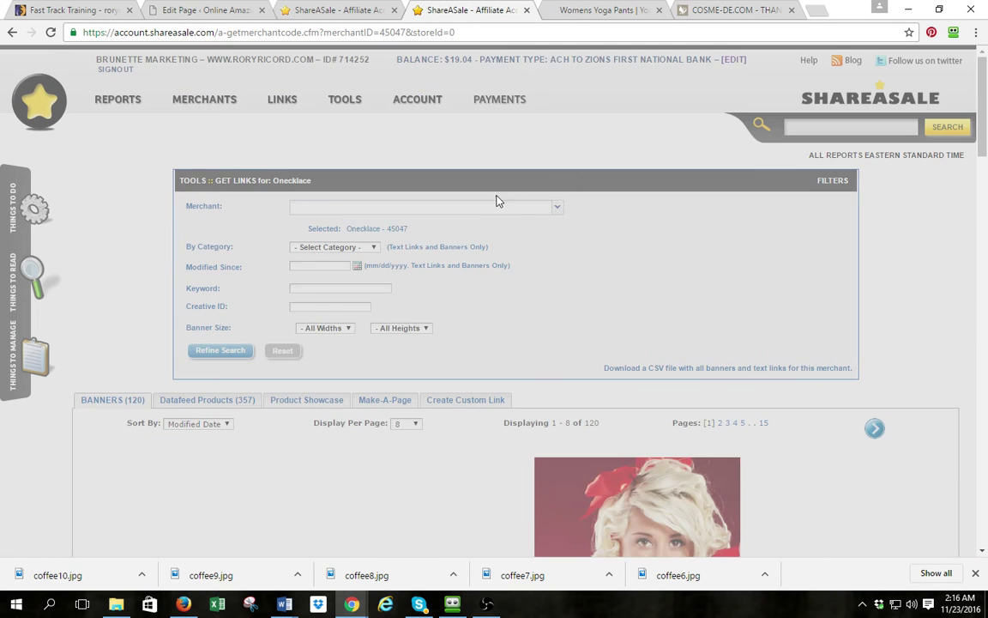
scroll(480, 184, down, 4)
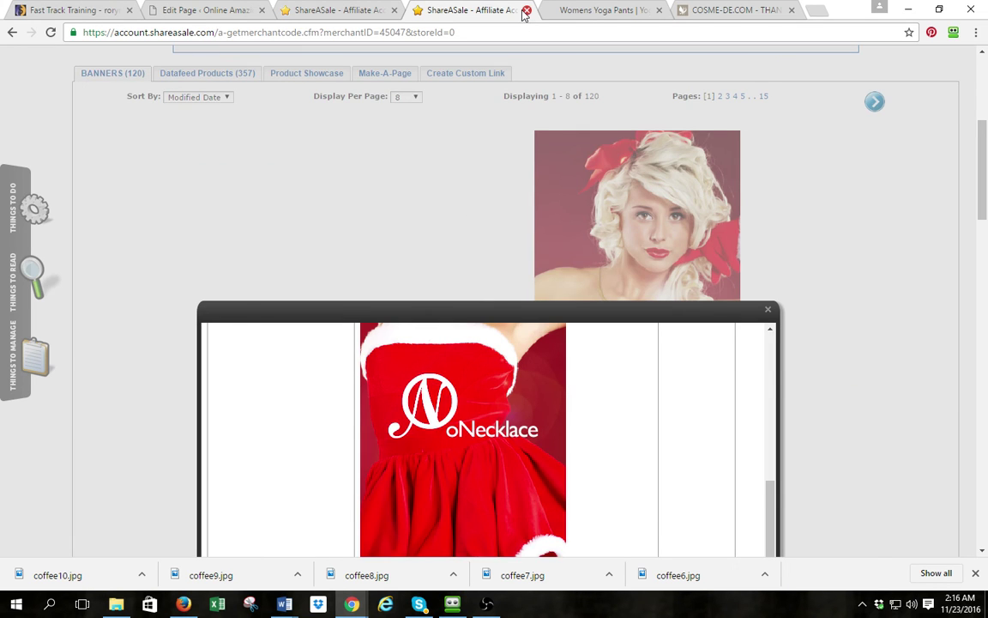
click(526, 11)
click(349, 10)
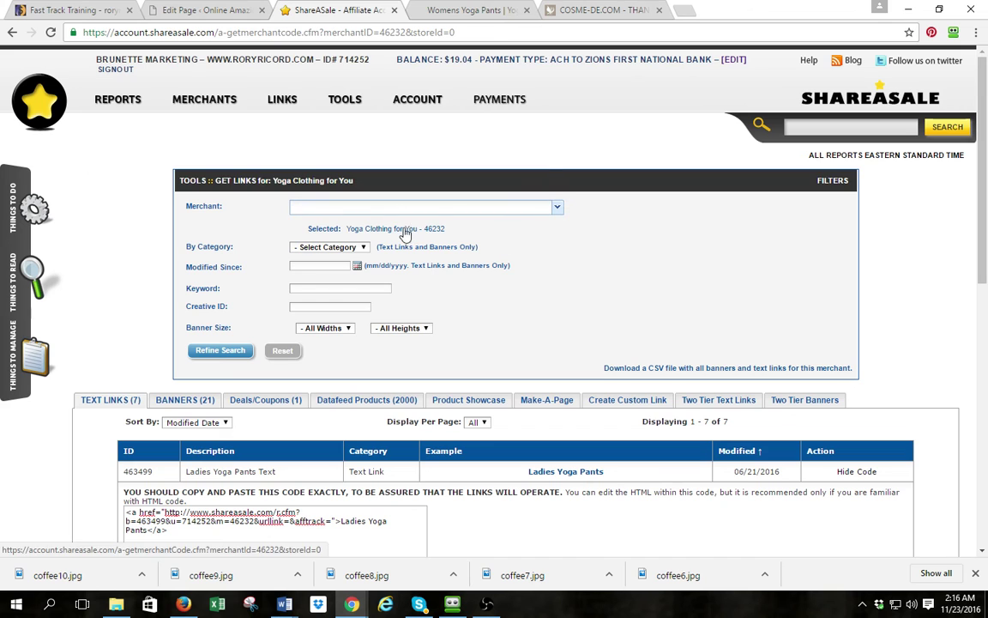
mouse_move(204, 99)
click(143, 148)
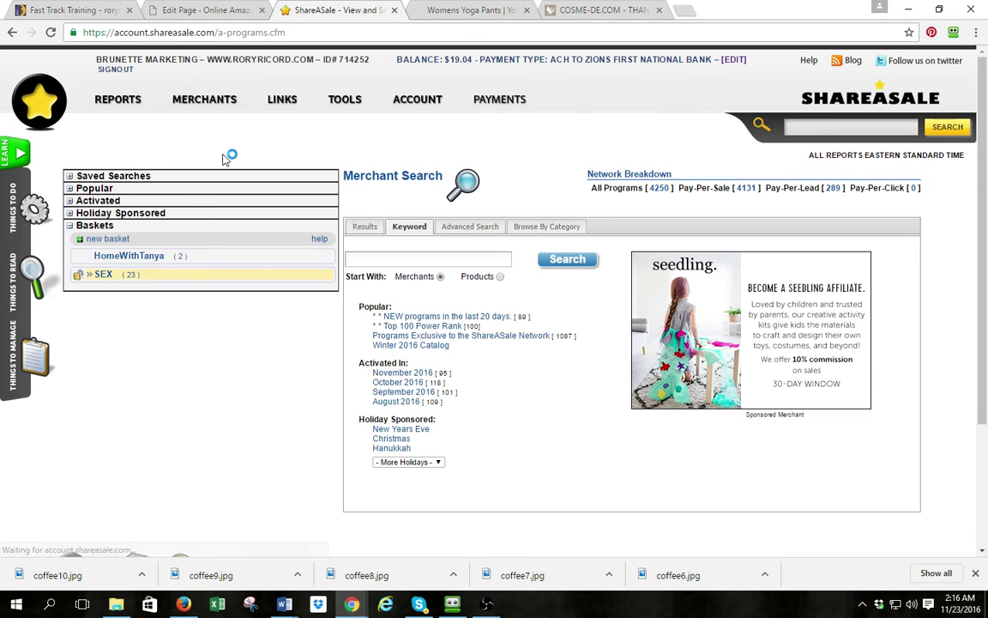
Search merchants by keyword, first for 'cosmi' and then 'cosmi-de'
click(423, 260)
key(ctrl+v)
key(ctrl+a)
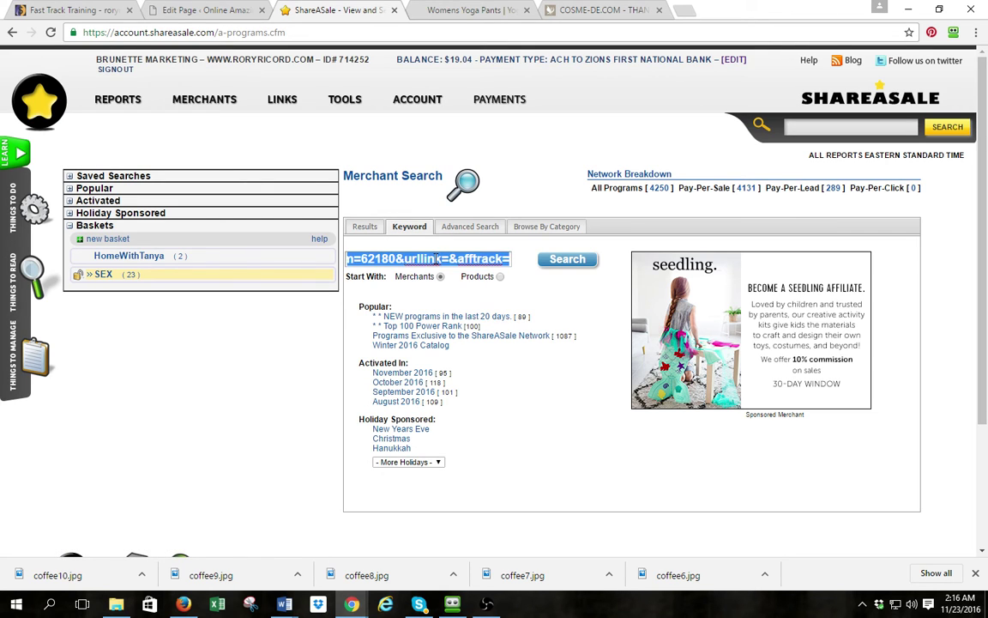
text(cosmi)
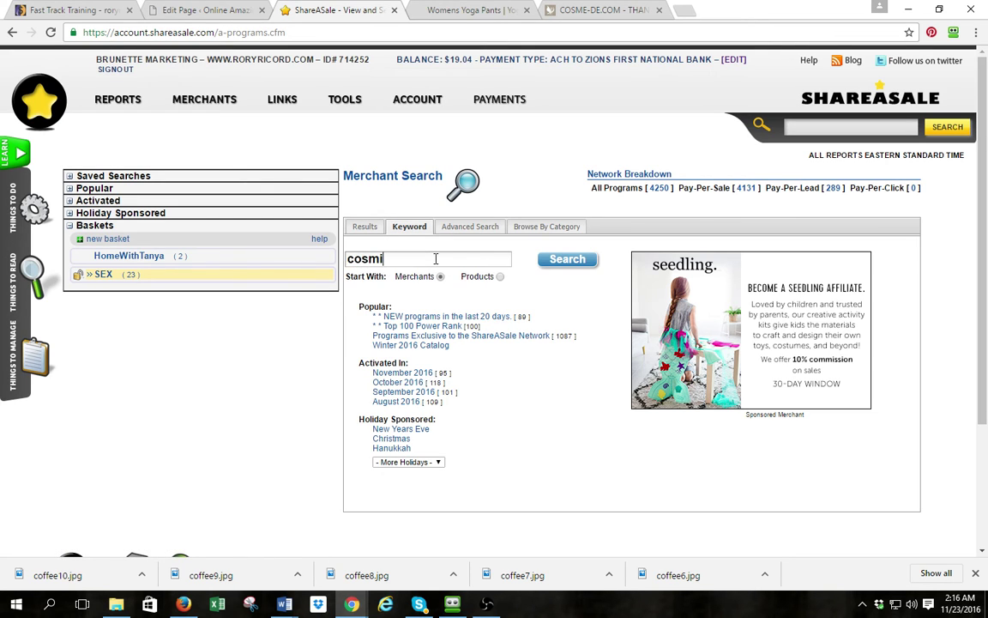
click(566, 259)
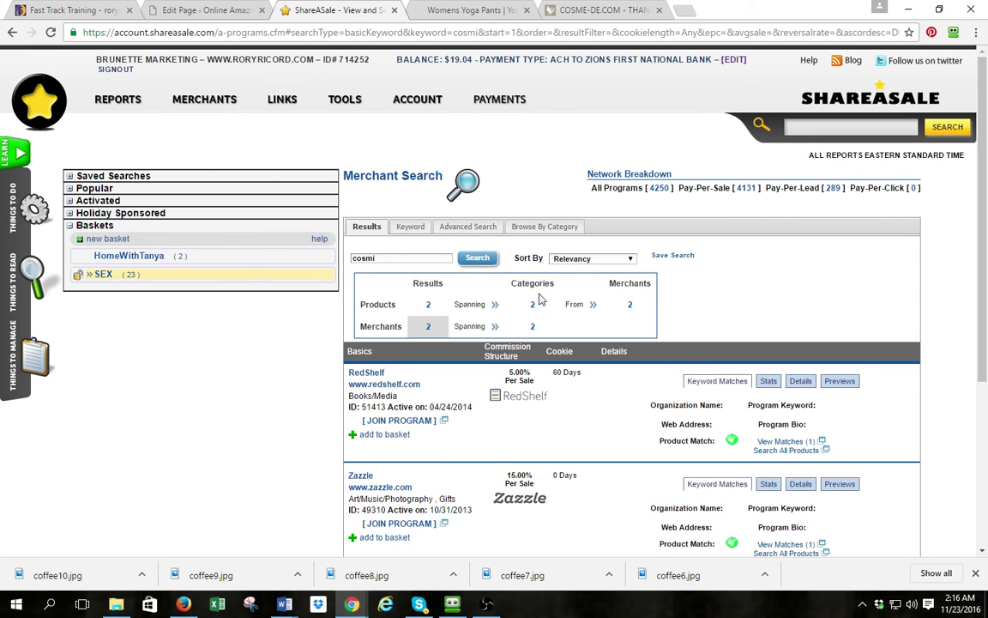
scroll(452, 331, down, 3)
scroll(455, 335, up, 3)
scroll(420, 359, down, 1)
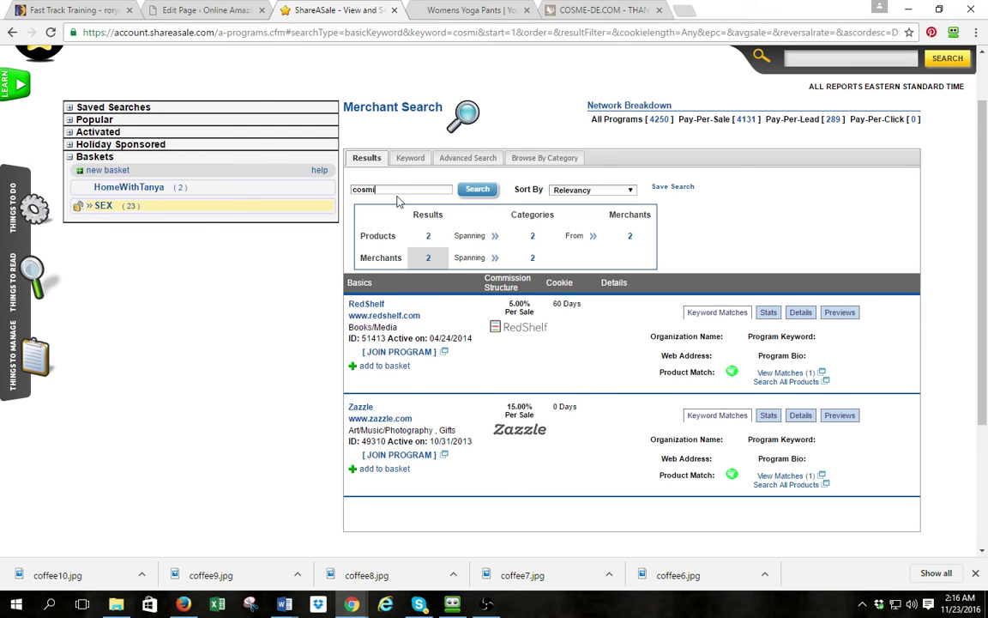
text(de)
key(Return)
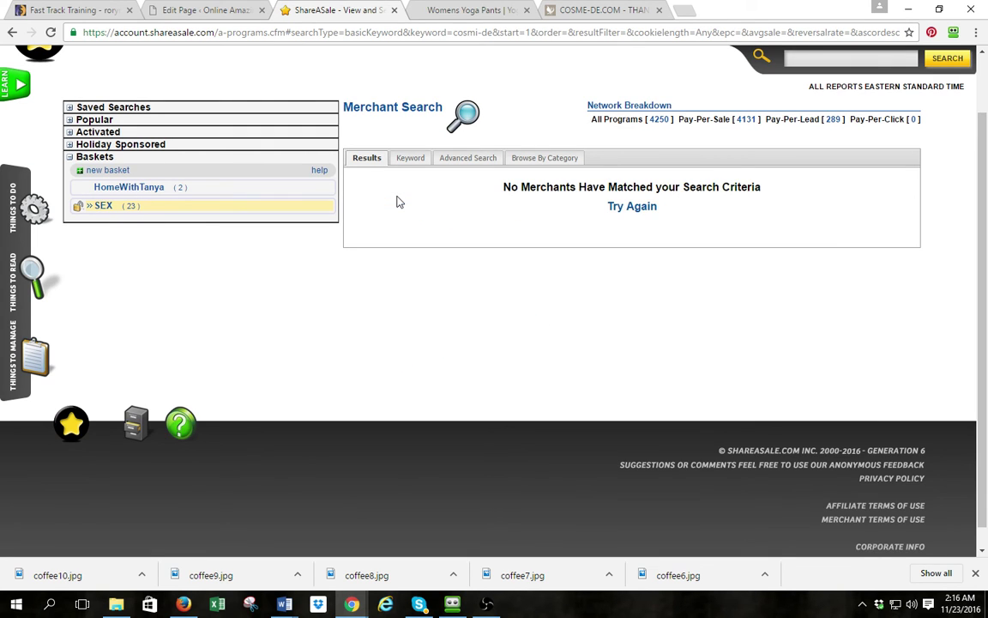
Correct the keyword to 'cosme-de' and search again, returning COSME-DE.COM
click(639, 207)
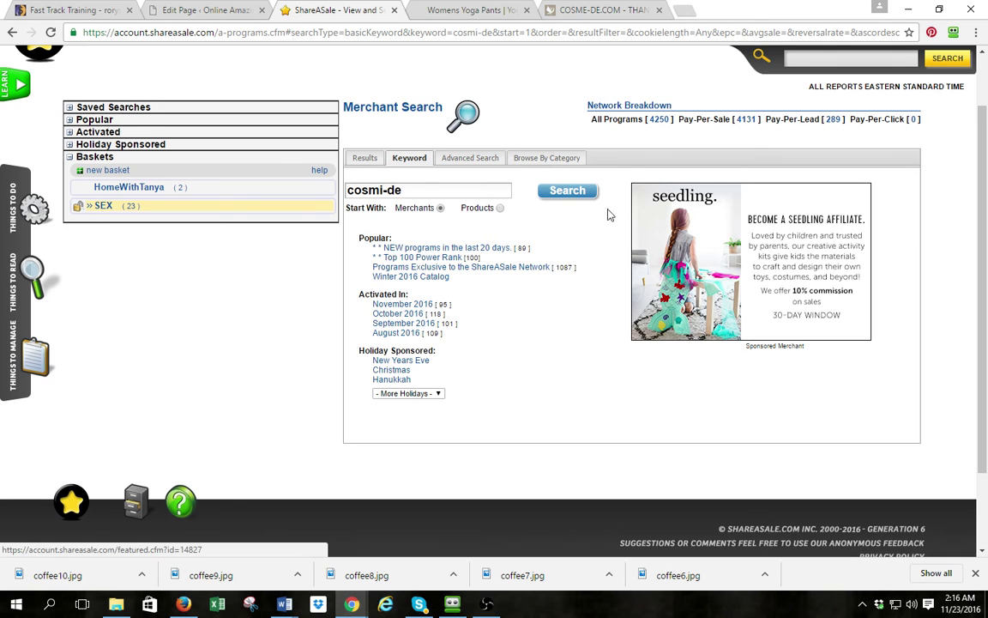
triple_click(365, 193)
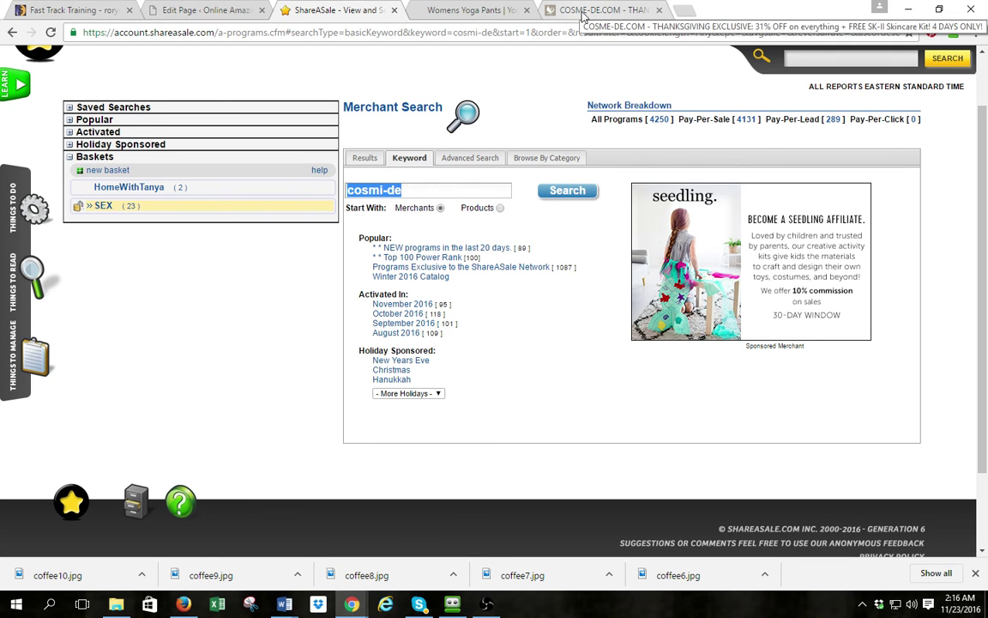
click(382, 190)
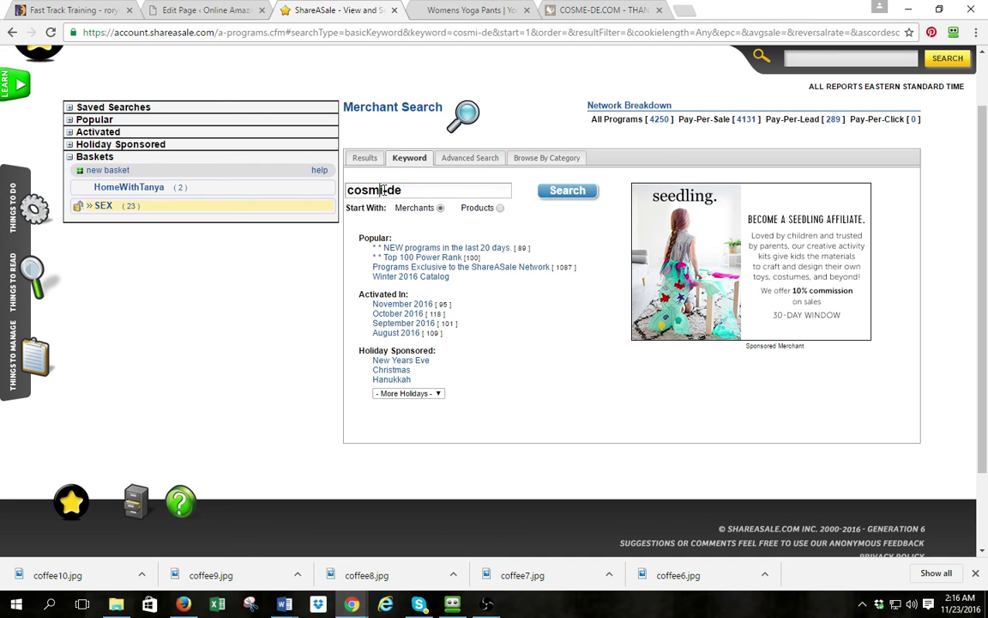
key(BackSpace)
text(e)
click(539, 194)
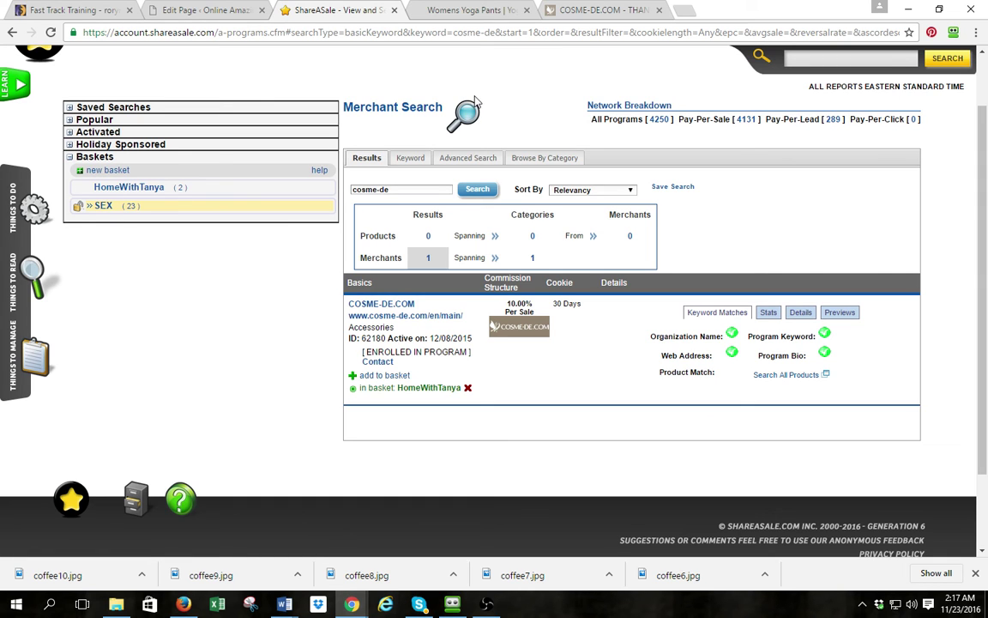
scroll(476, 101, up, 1)
mouse_move(352, 101)
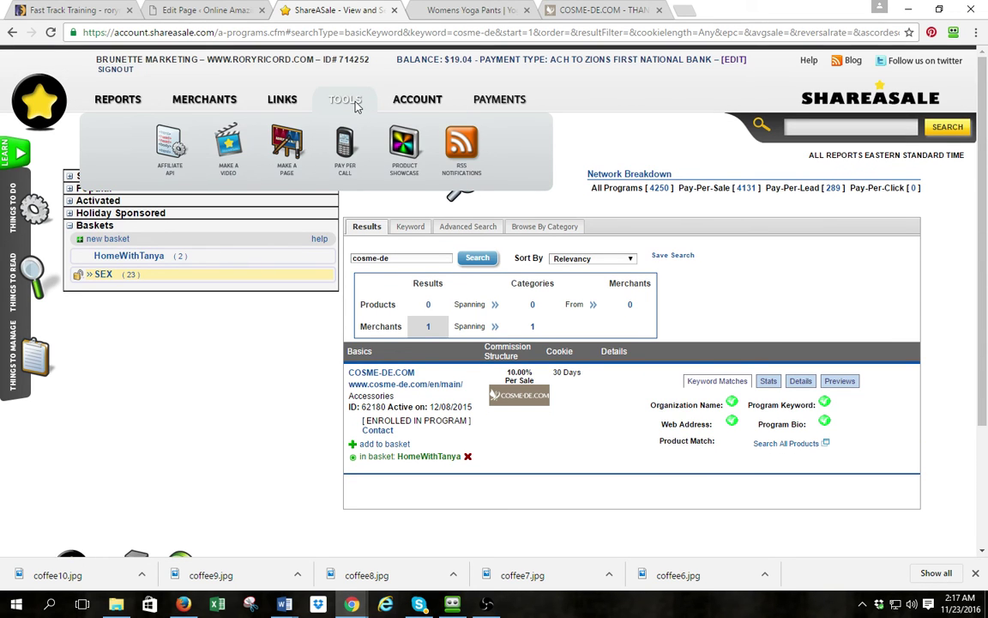
mouse_move(506, 108)
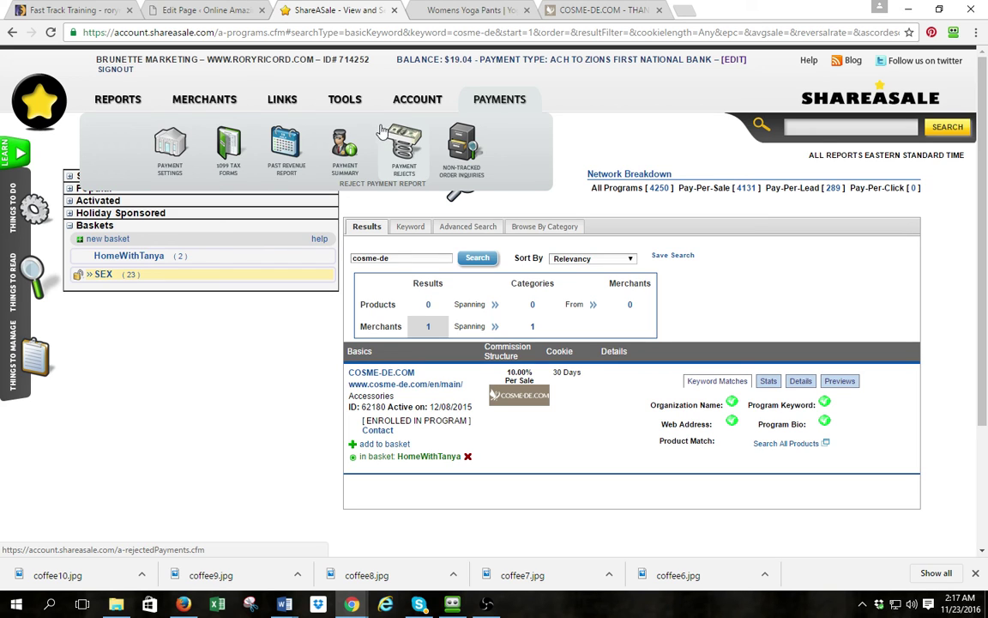
Filter merchants by Activated > Since Last Login and scroll the results, led by Red Lion Hotels
click(98, 200)
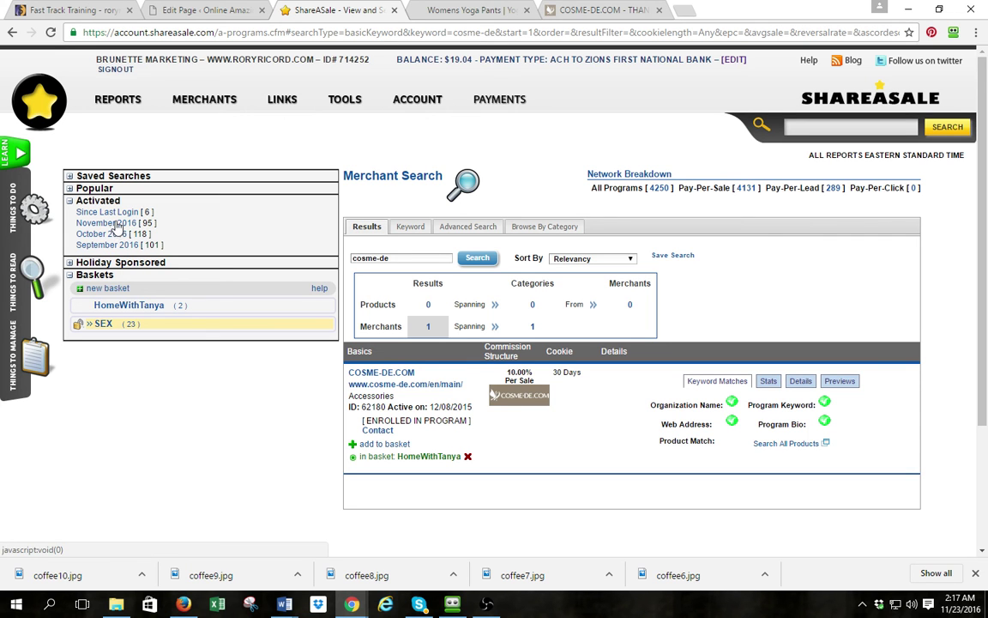
click(123, 213)
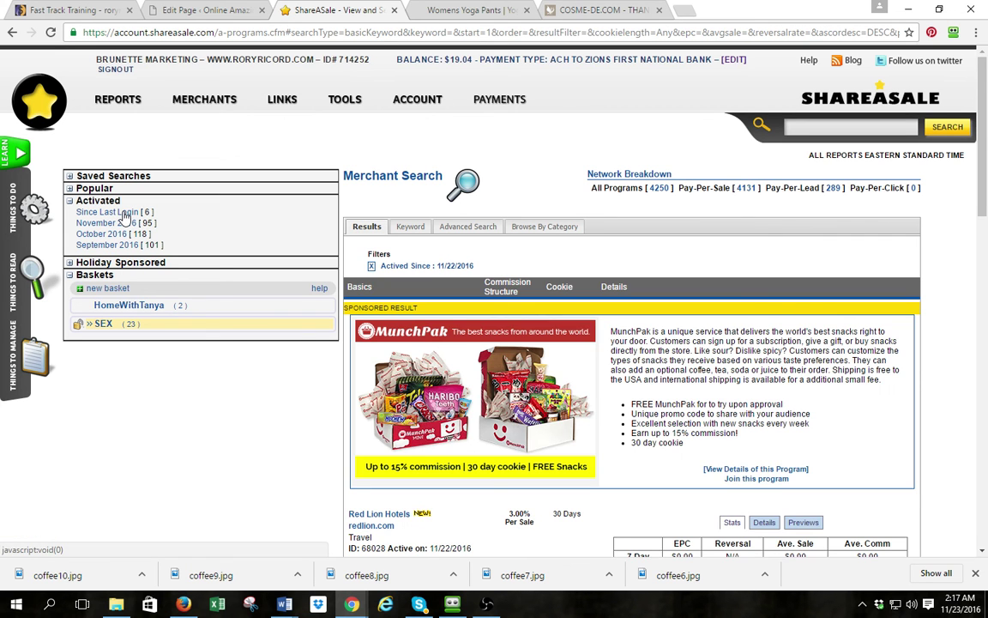
scroll(111, 199, down, 2)
scroll(459, 219, down, 4)
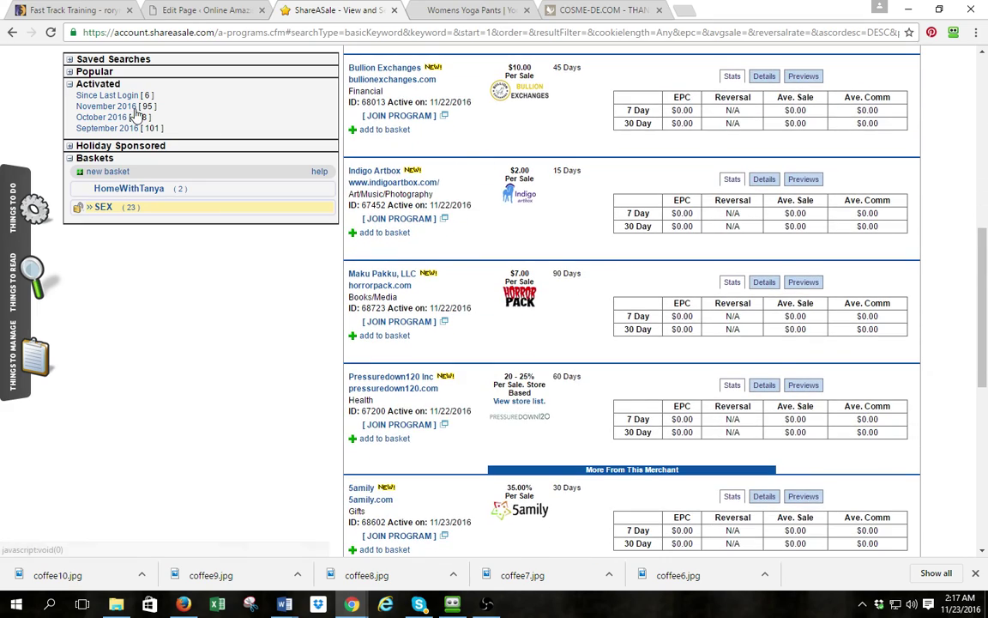
scroll(192, 126, up, 3)
scroll(487, 165, down, 2)
scroll(485, 166, down, 5)
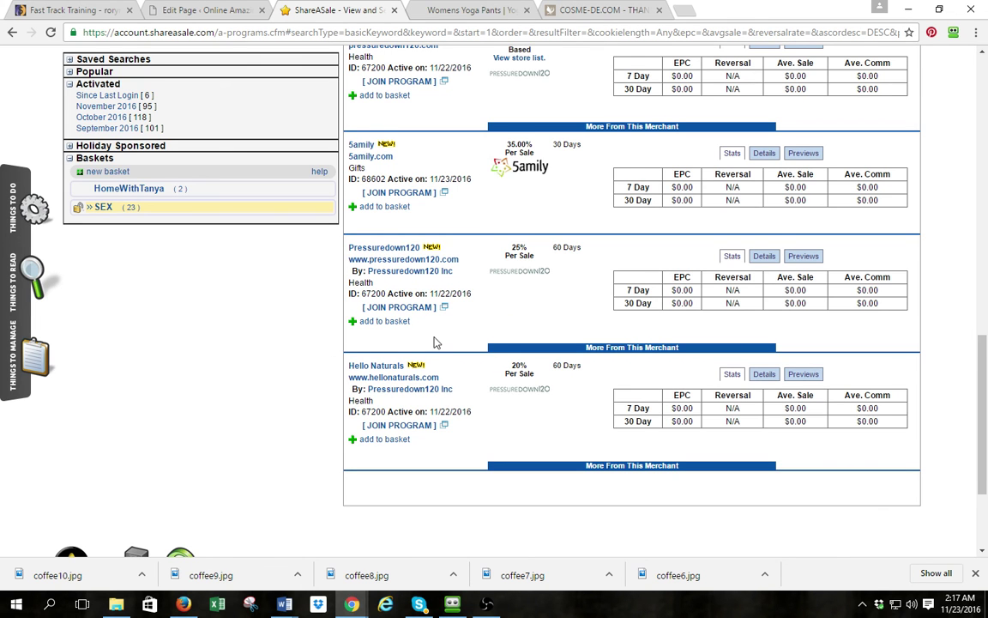
scroll(435, 341, up, 3)
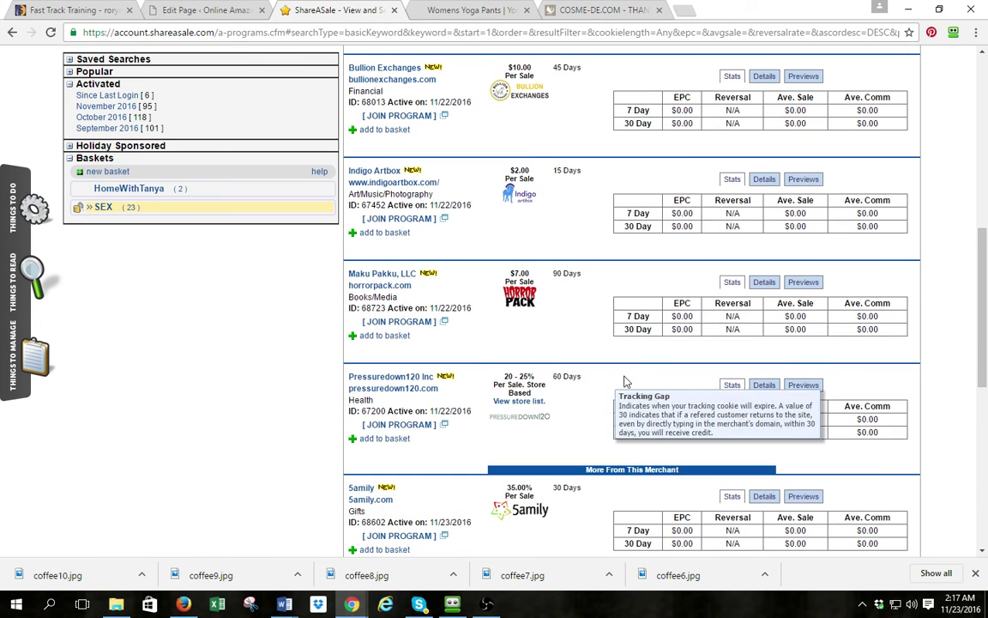
scroll(625, 379, up, 3)
scroll(623, 383, up, 4)
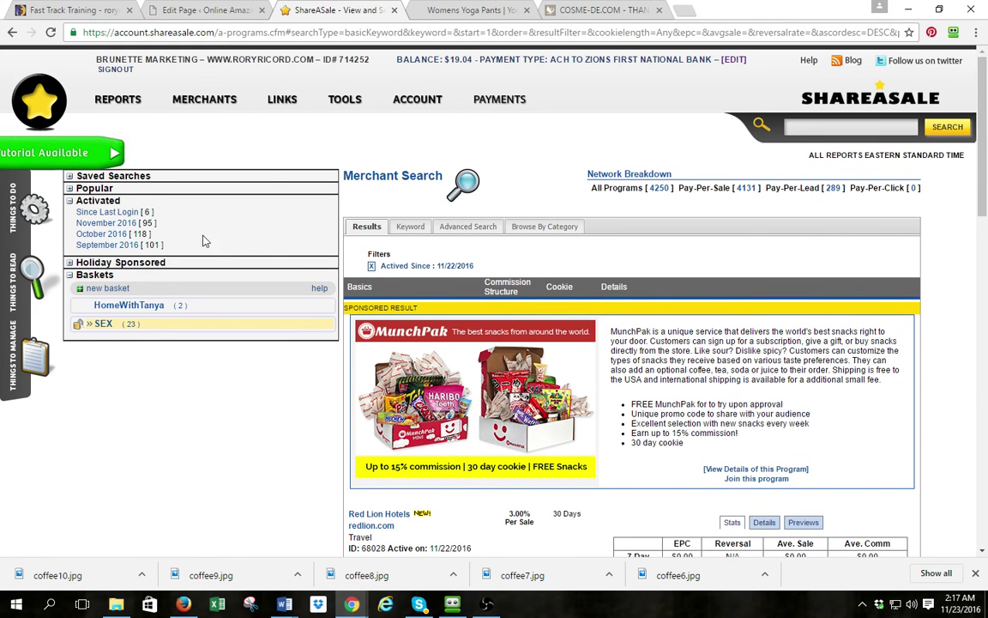
Reopen Merchant Search and highlight the monthly activation counts (95, 118, 109) and All Programs total 4250
mouse_move(197, 95)
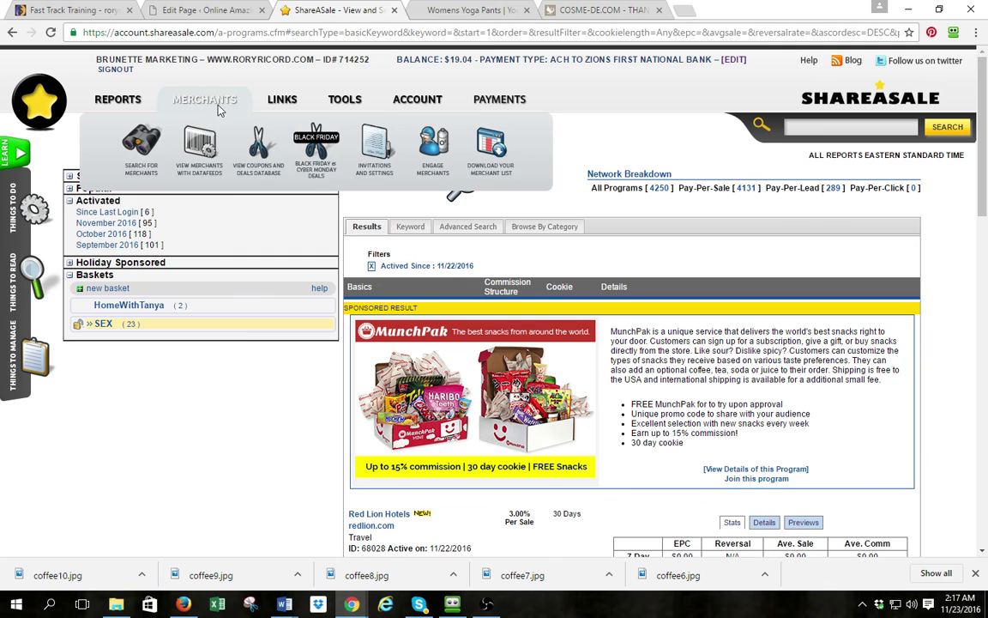
click(154, 150)
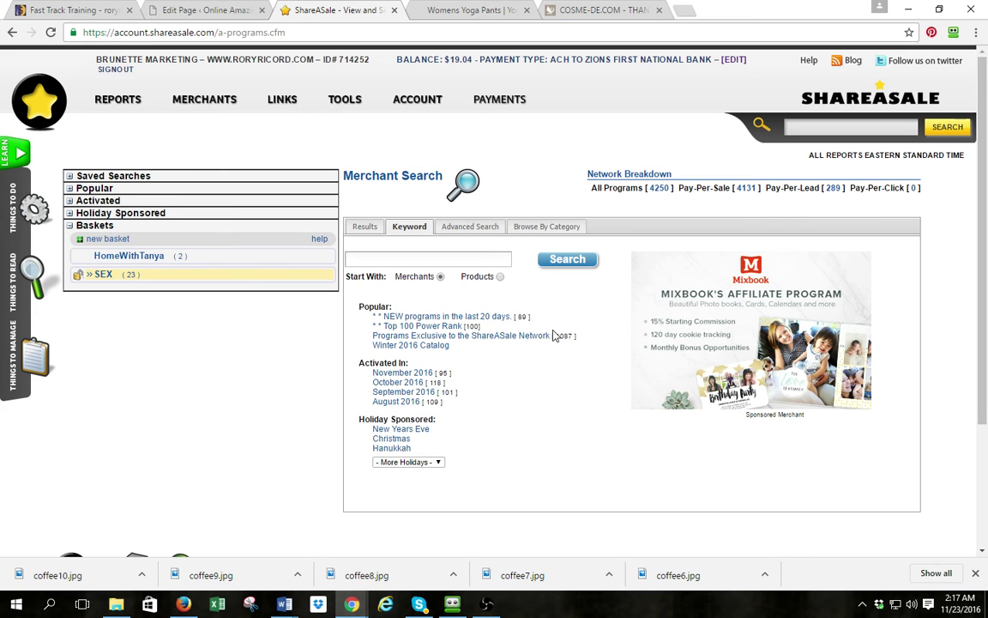
double_click(441, 373)
double_click(436, 382)
drag(444, 401, 416, 402)
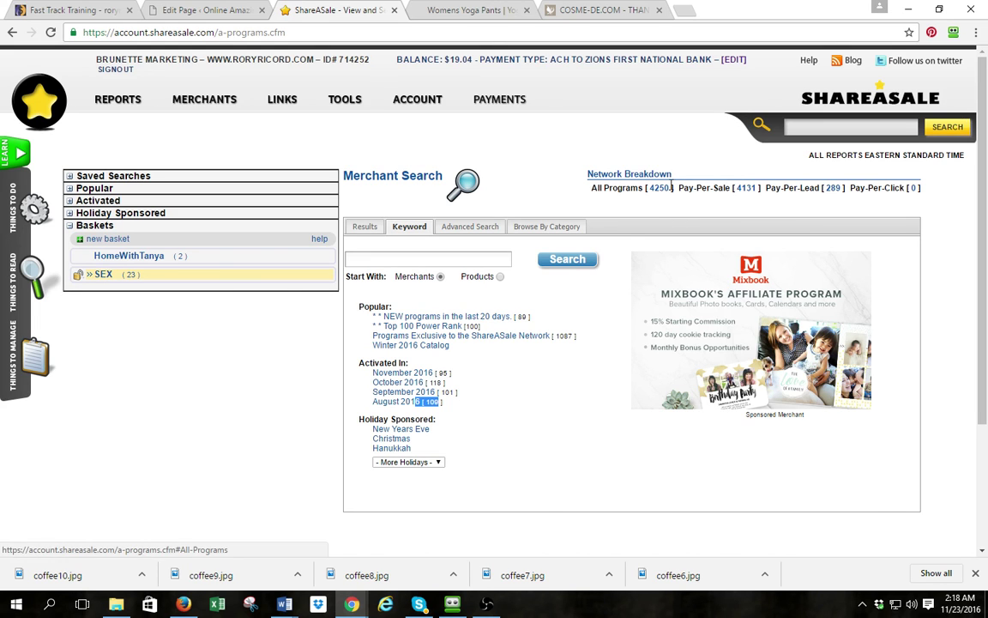
drag(668, 187, 650, 187)
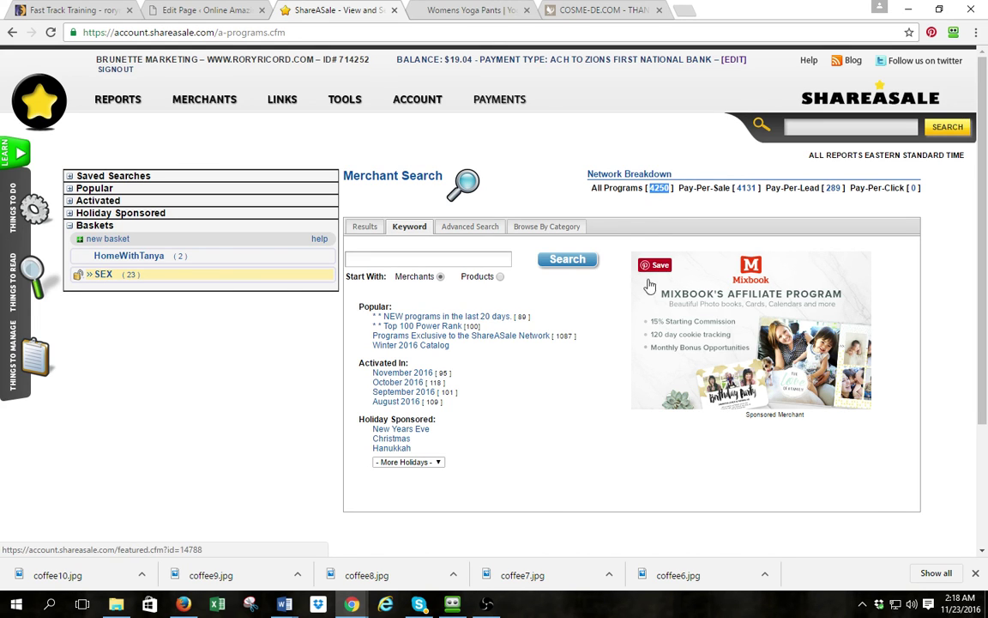